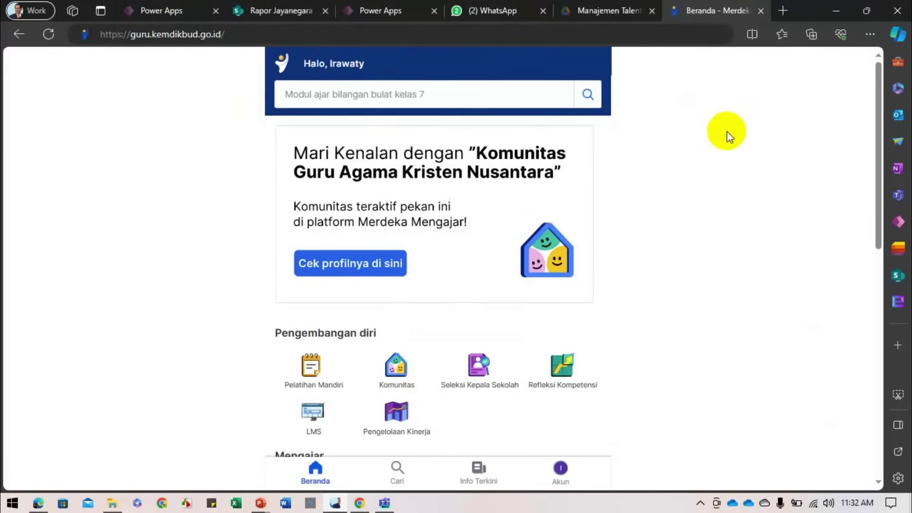
Open Pengelolaan Kinerja, choose to stay on this device, and start the performance planning form (Mulai Perencanaan Kinerja).
scroll(727, 131, "down", 3)
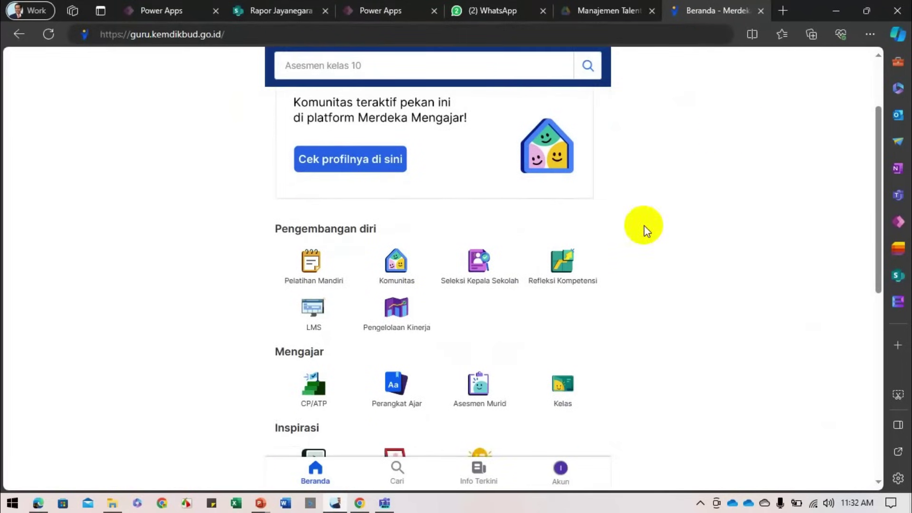
left_click(398, 317)
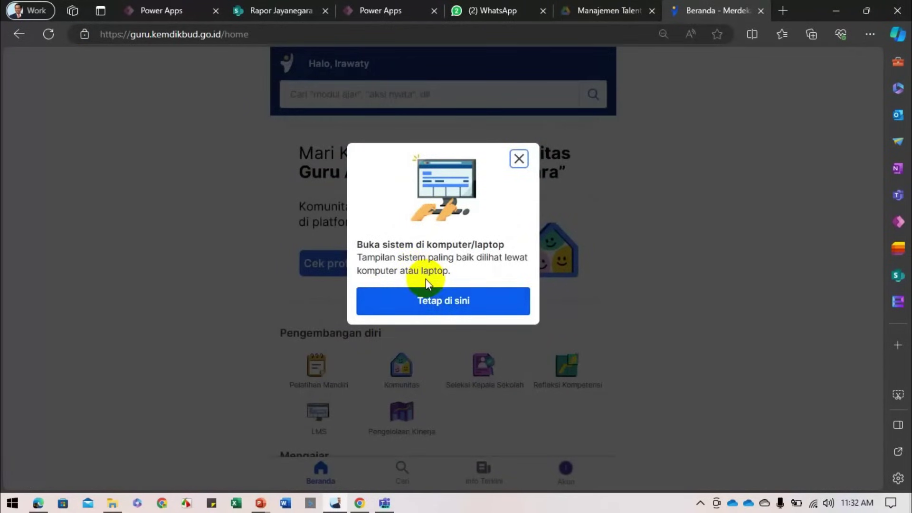
left_click(434, 300)
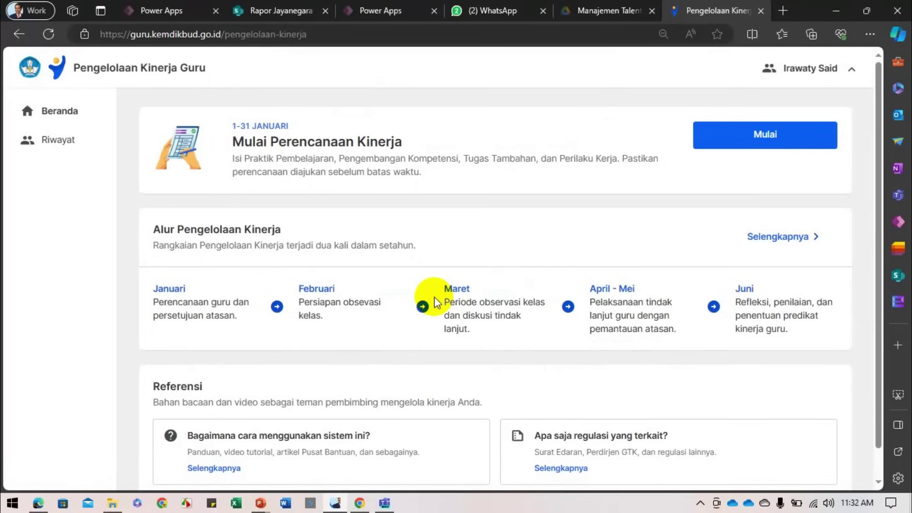
left_click(763, 146)
left_click(788, 369)
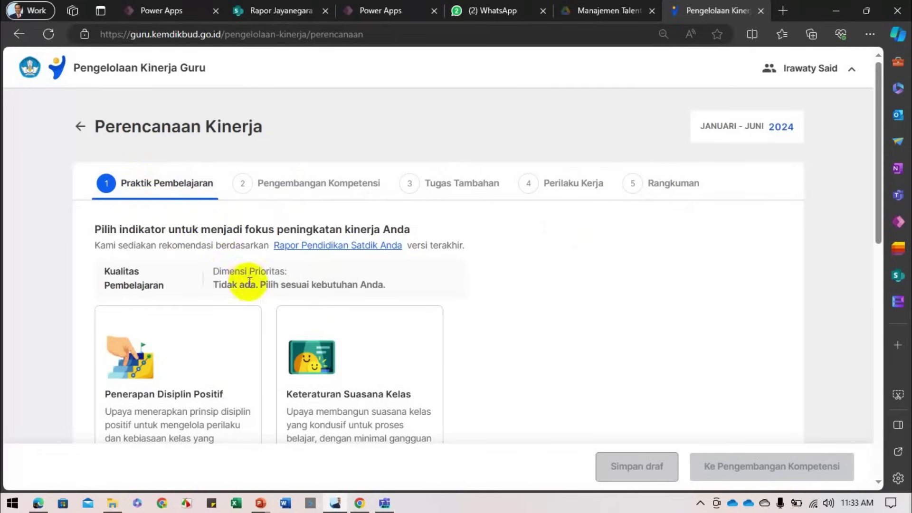
Review the available Praktik Pembelajaran indicators across the Manajemen Kelas, Metode Pembelajaran and Dukungan Psikologis dimensions.
scroll(250, 292, "down", 1)
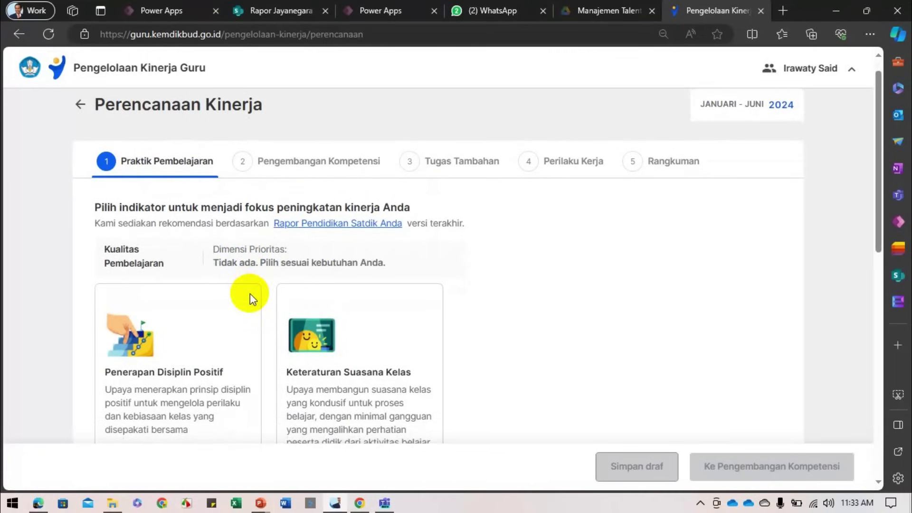
scroll(250, 292, "down", 1)
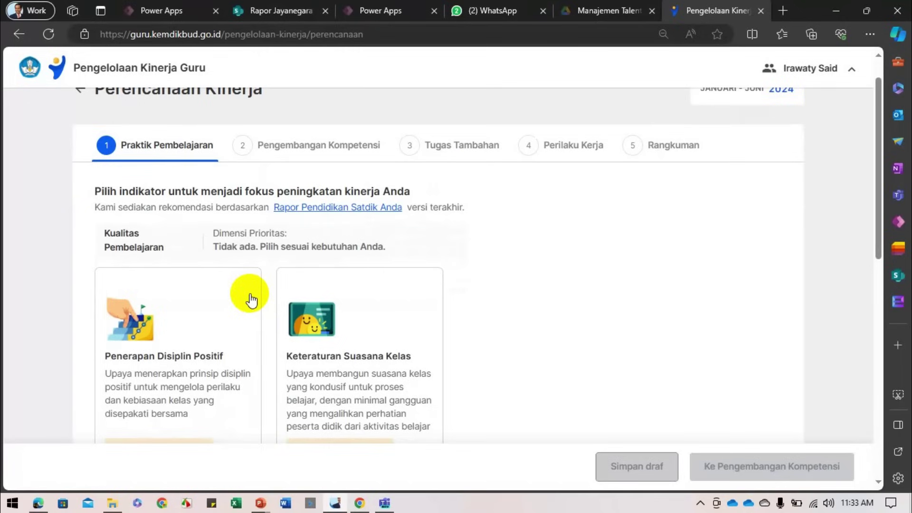
scroll(250, 299, "down", 2)
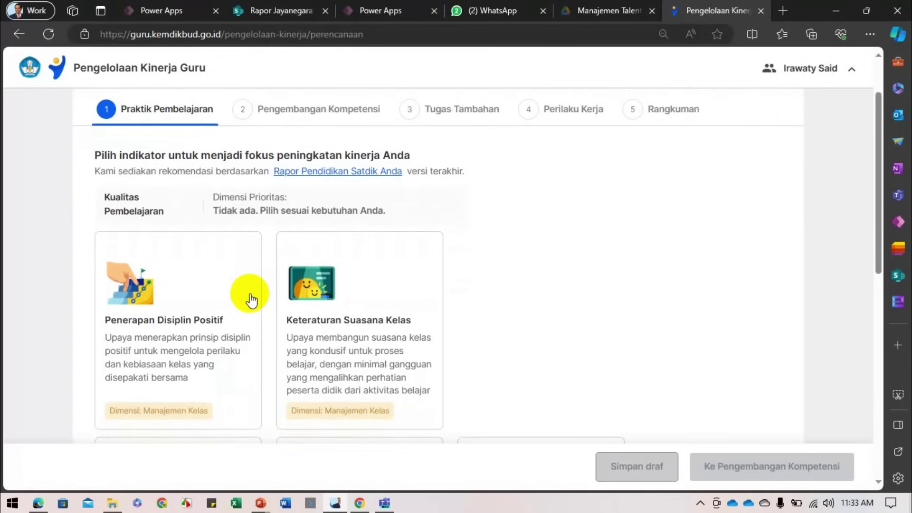
scroll(230, 304, "down", 2)
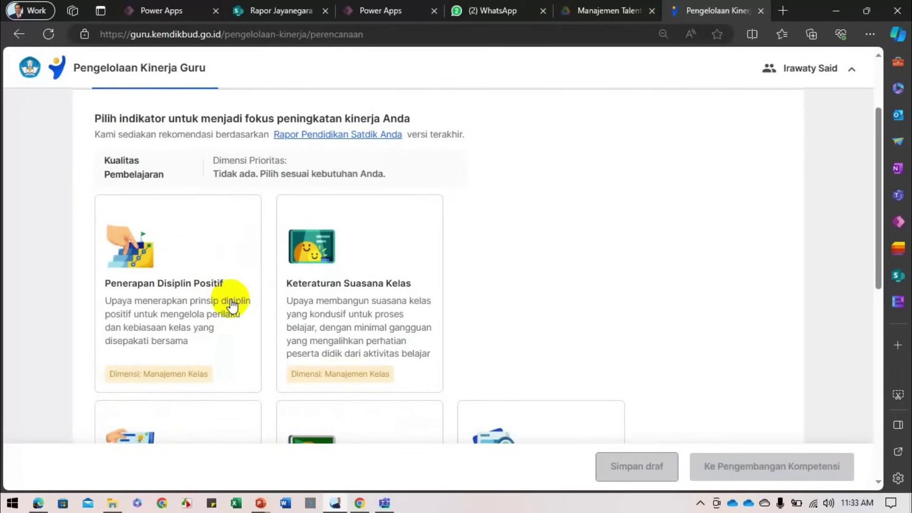
scroll(232, 304, "down", 2)
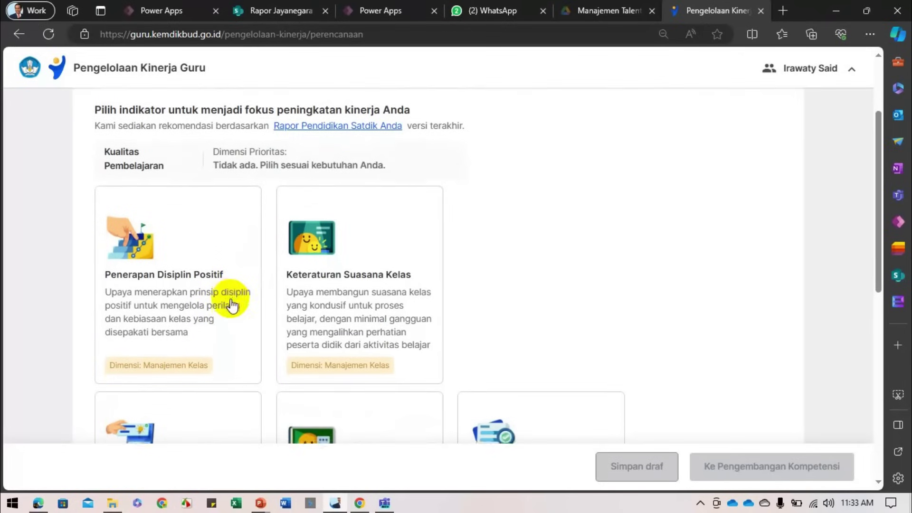
scroll(231, 304, "down", 2)
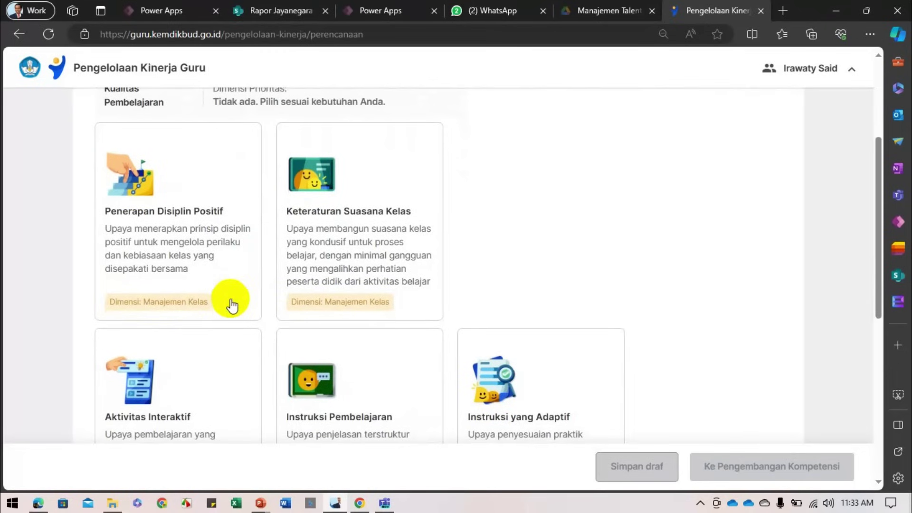
scroll(232, 304, "down", 4)
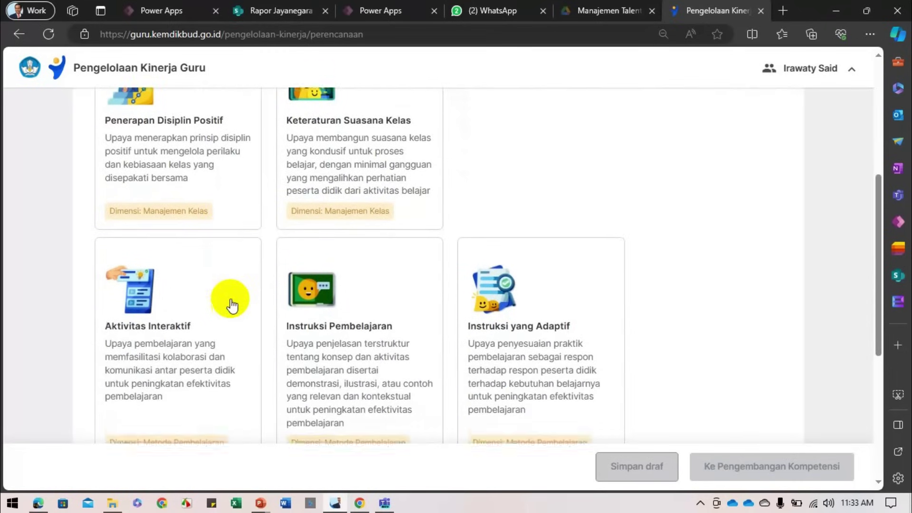
scroll(231, 304, "down", 6)
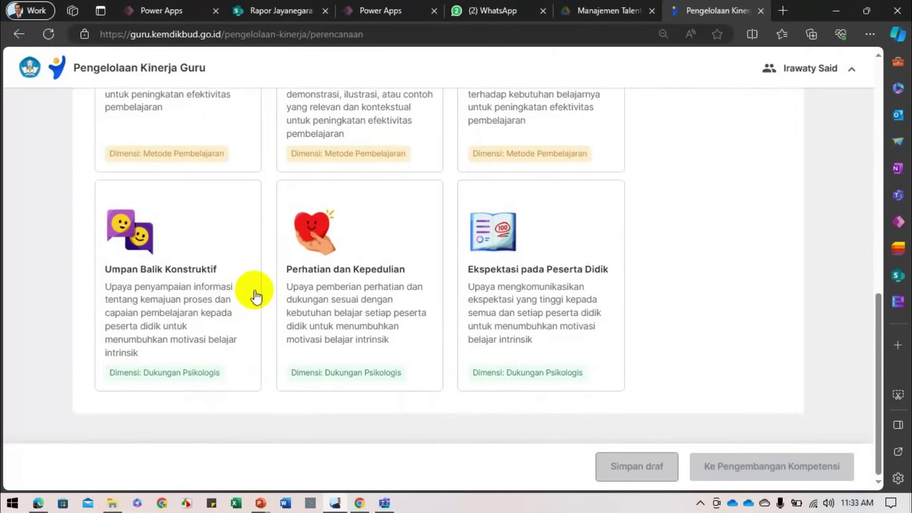
scroll(255, 297, "up", 7)
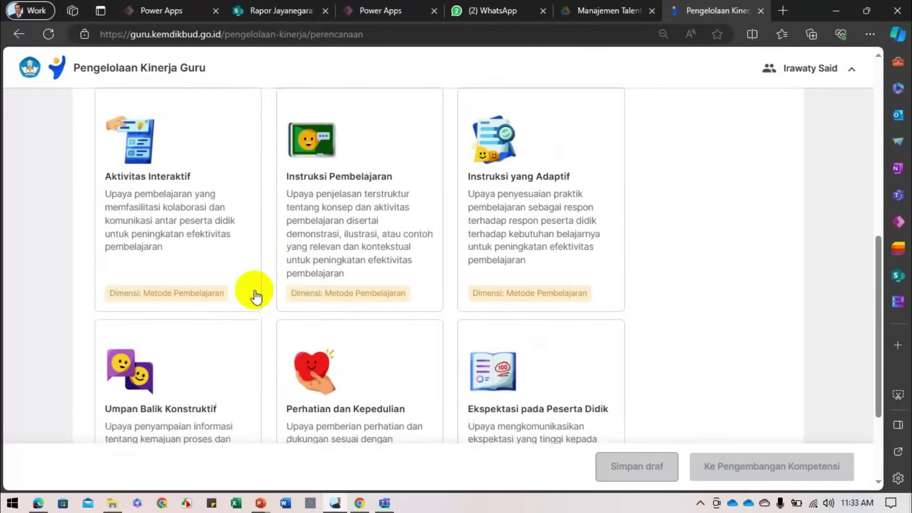
scroll(255, 297, "down", 7)
scroll(255, 297, "down", 1)
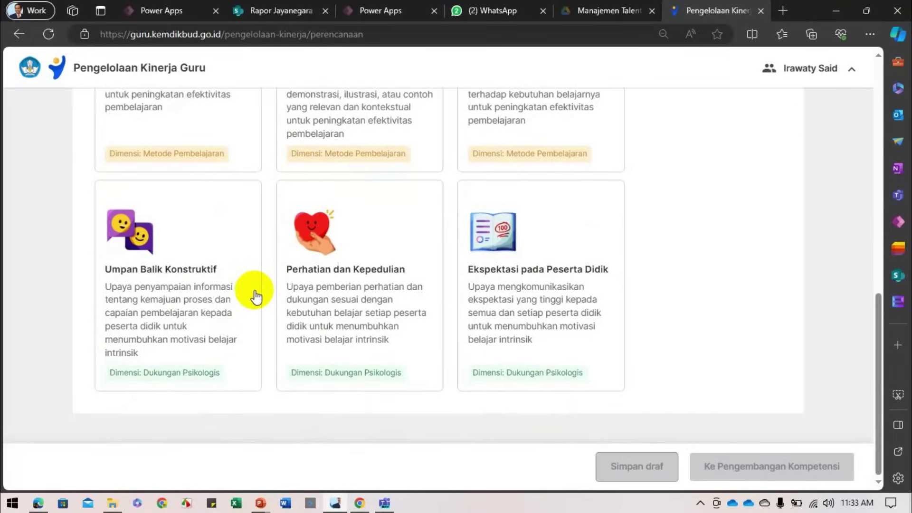
scroll(255, 297, "up", 7)
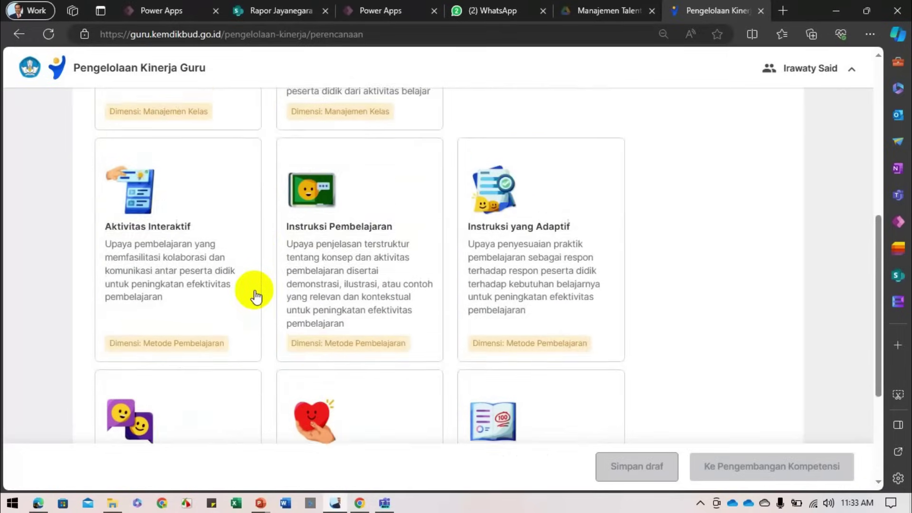
scroll(255, 297, "up", 2)
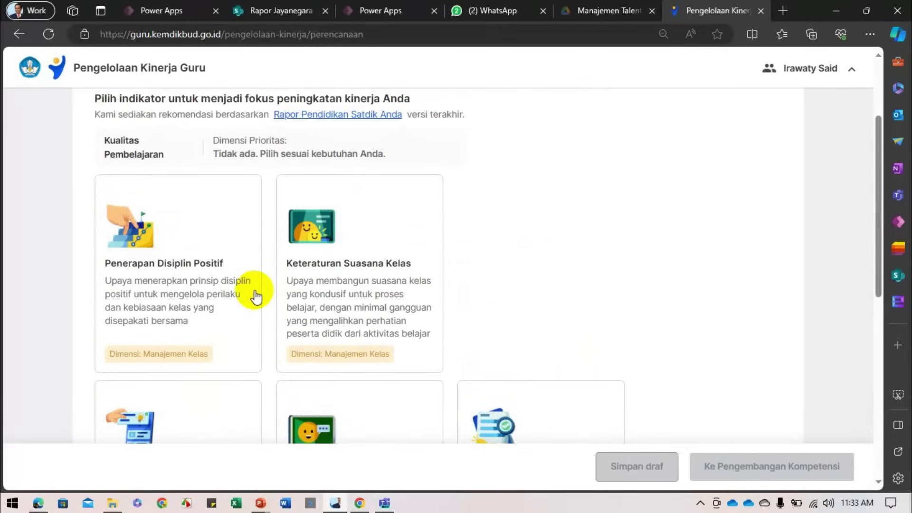
Select Penerapan Disiplin Positif as the focus indicator and continue to Pengembangan Kompetensi.
scroll(255, 297, "down", 1)
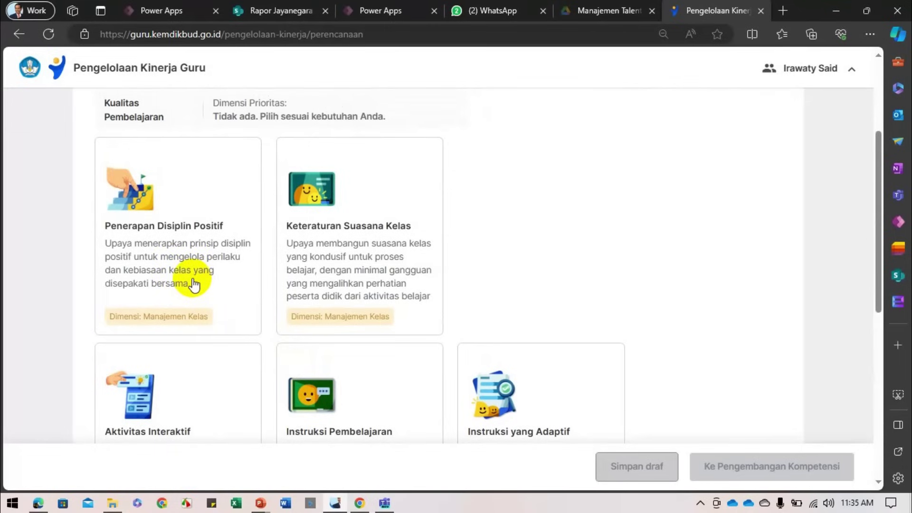
left_click(193, 283)
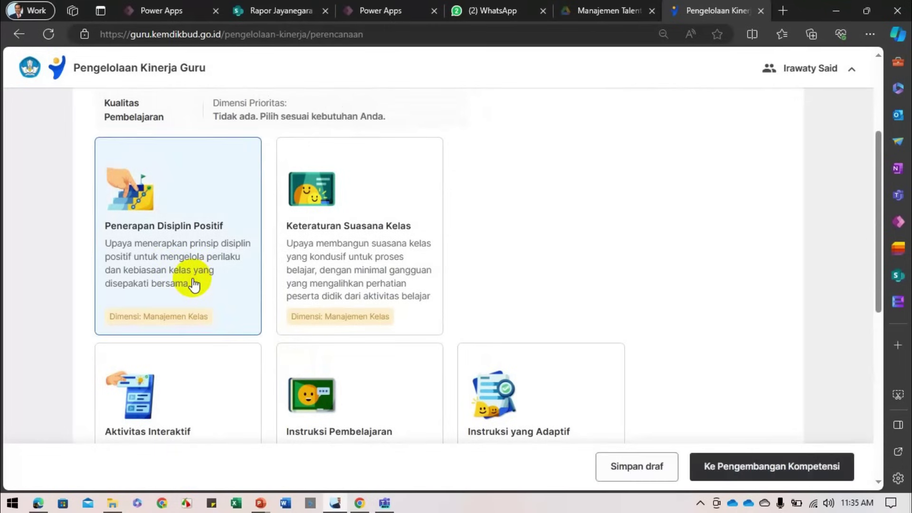
left_click(359, 249)
left_click(199, 250)
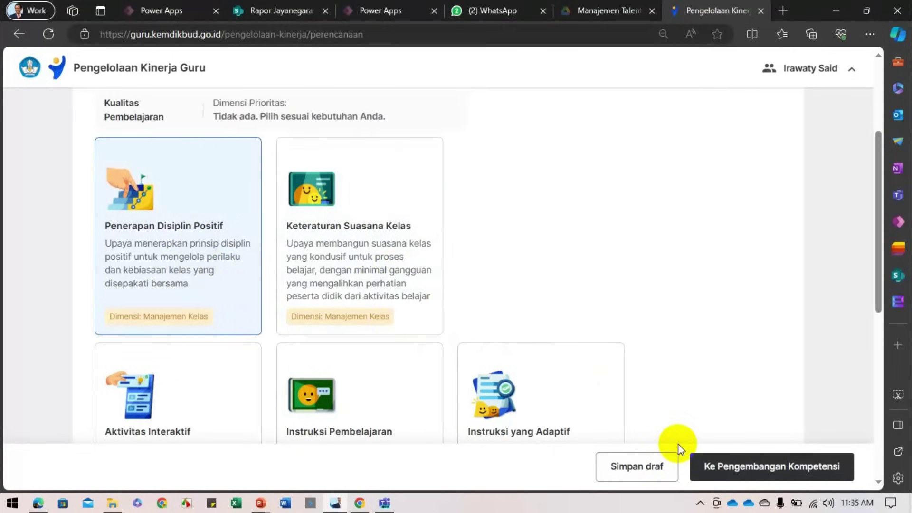
left_click(760, 473)
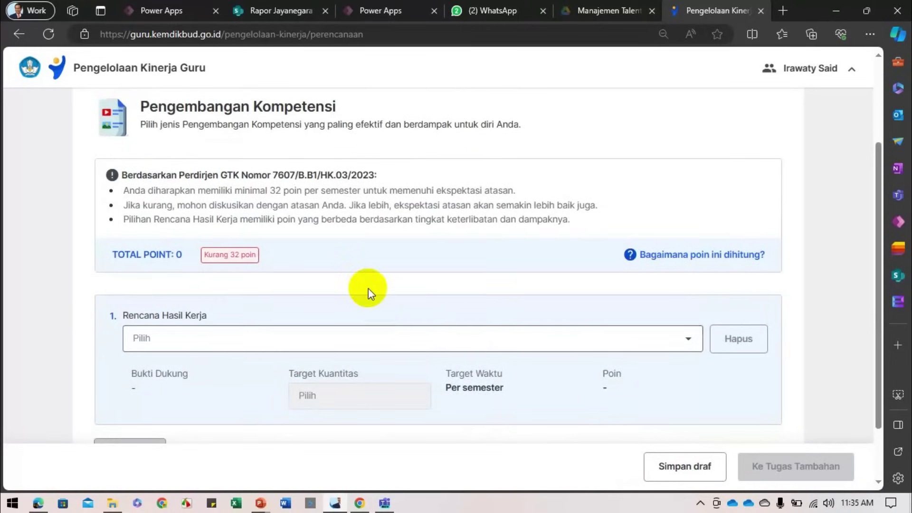
Set the first Rencana Hasil Kerja to the 4-point role of Peserta coaching atau mentoring pengembangan kompetensi.
scroll(369, 288, "up", 3)
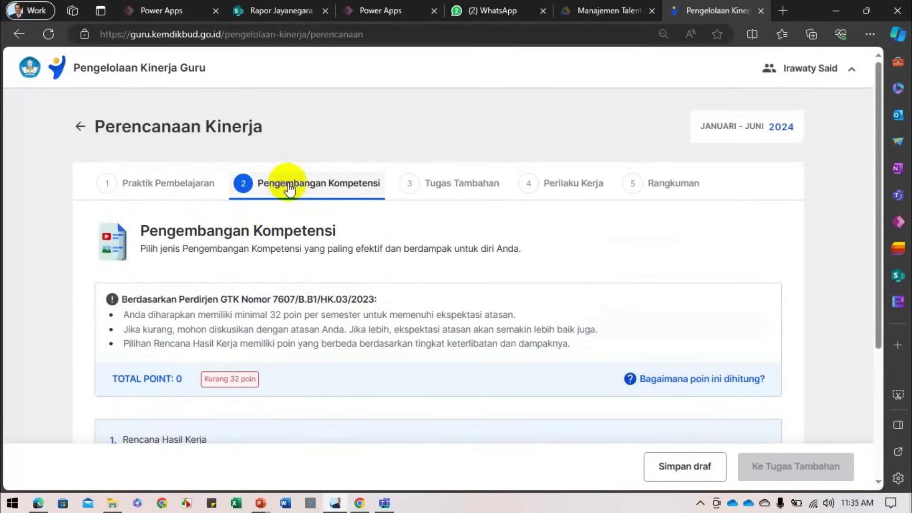
scroll(240, 268, "down", 2)
scroll(240, 268, "down", 2)
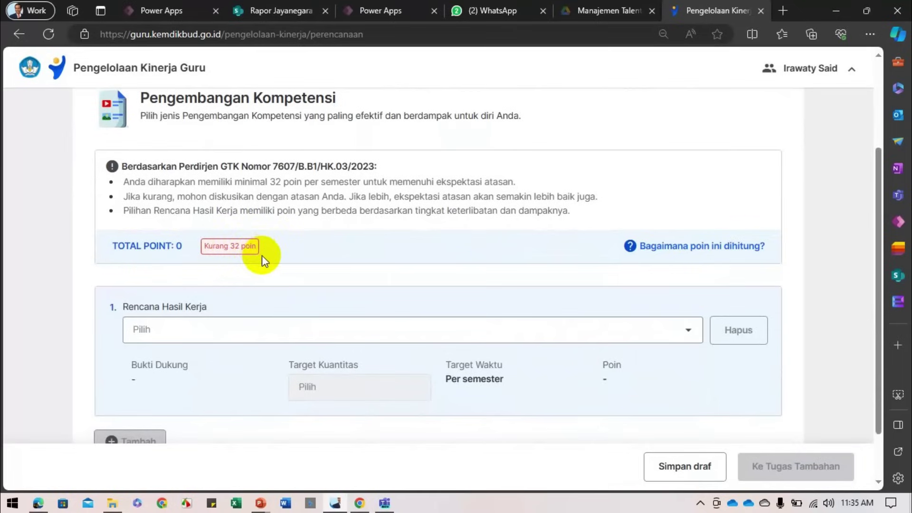
scroll(236, 303, "down", 1)
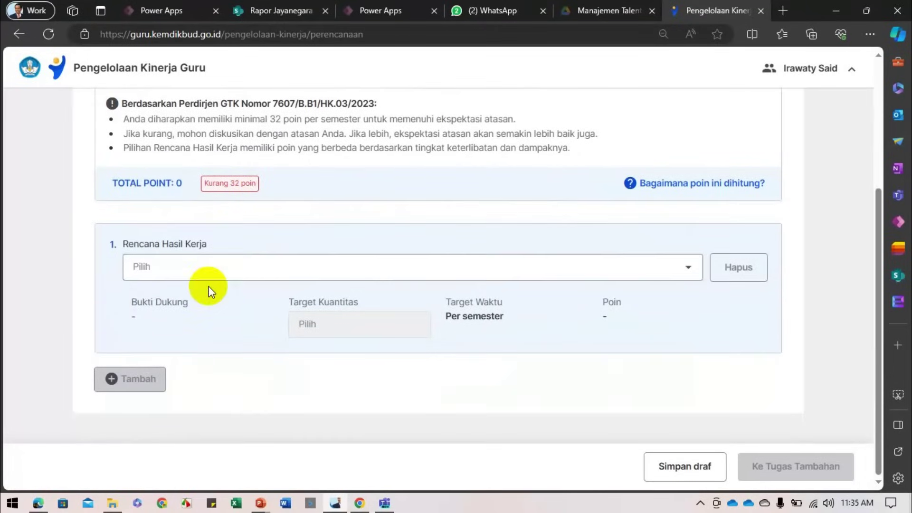
left_click(190, 272)
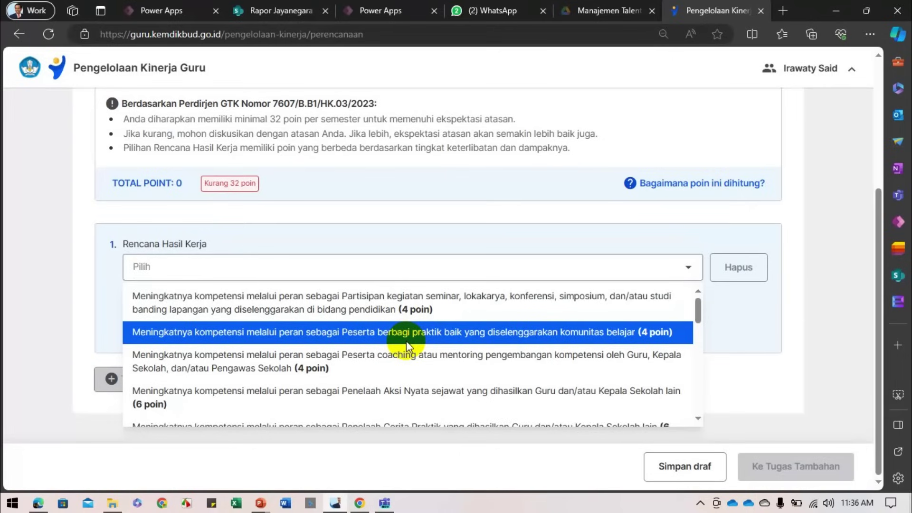
scroll(406, 341, "down", 1)
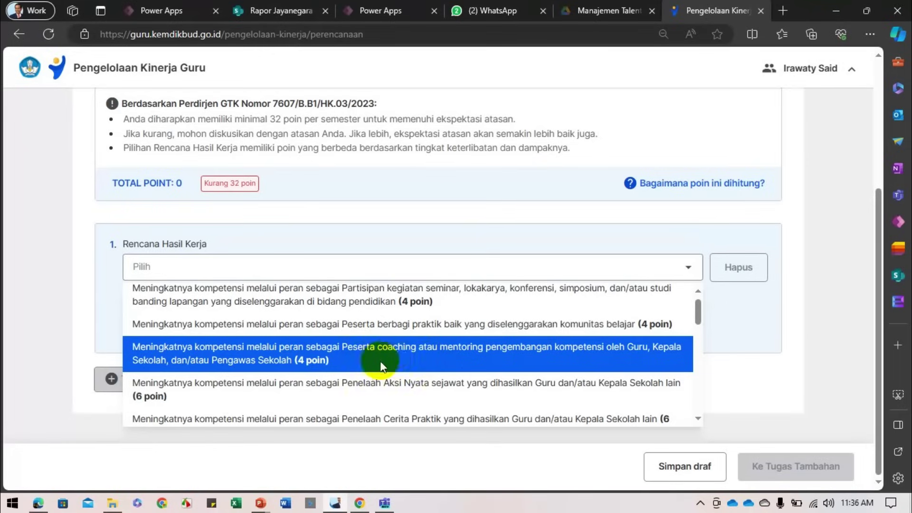
left_click(405, 361)
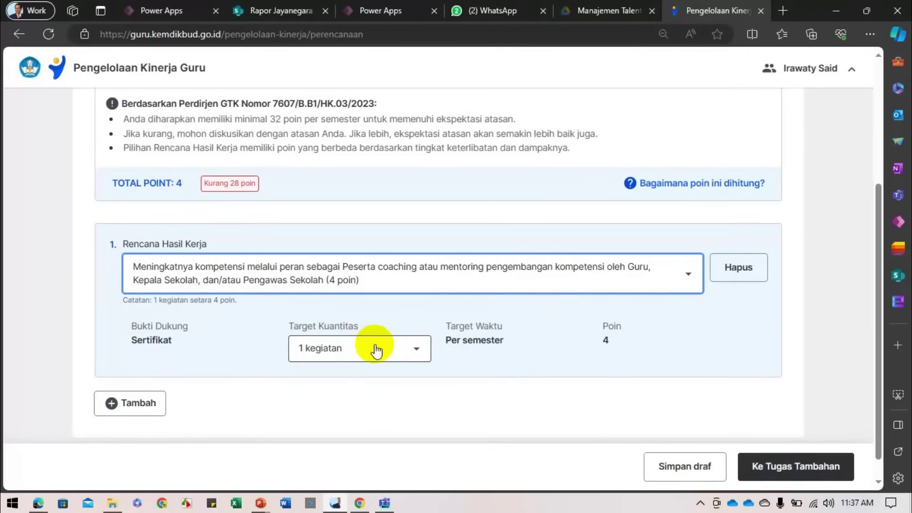
Set the Target Kuantitas of the first Rencana Hasil Kerja to 2 kegiatan.
left_click(376, 352)
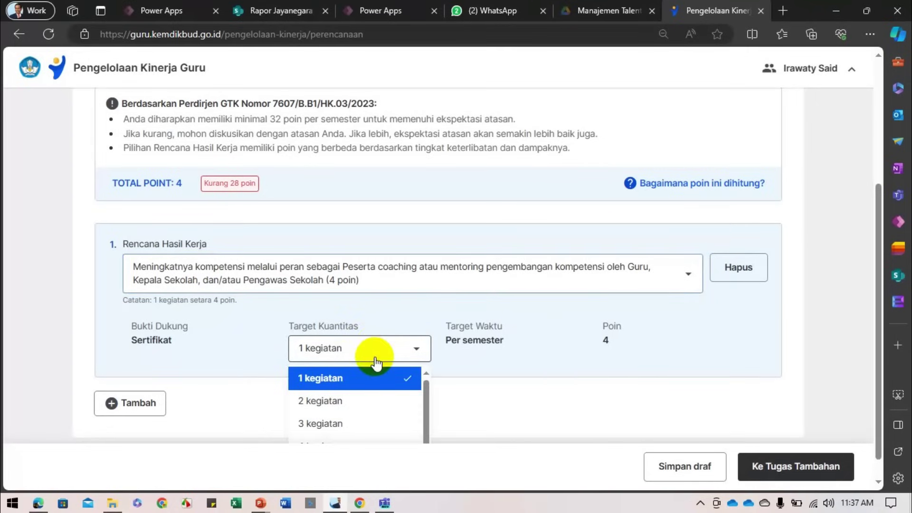
scroll(375, 354, "down", 1)
left_click(341, 378)
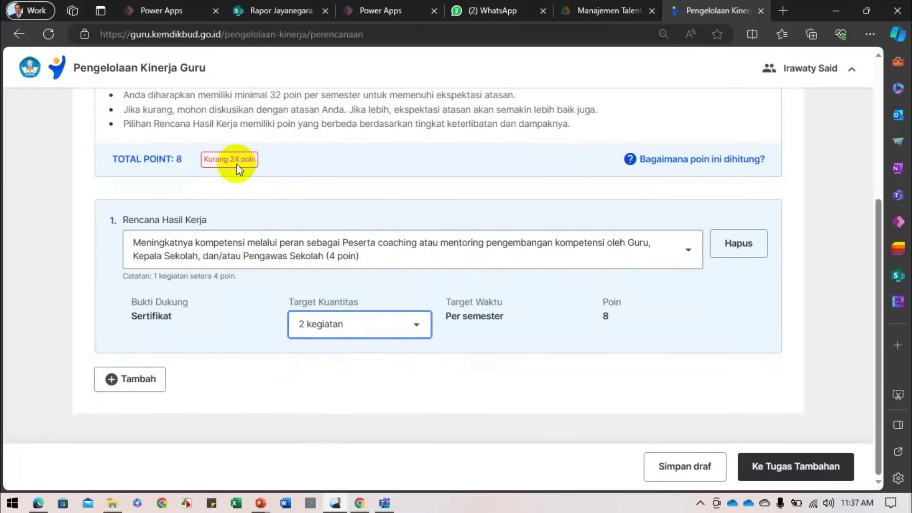
Add a second Rencana Hasil Kerja for the 8-point role of Peserta kegiatan pelatihan atau bimbingan teknis yang memperoleh sertifikat.
left_click(138, 379)
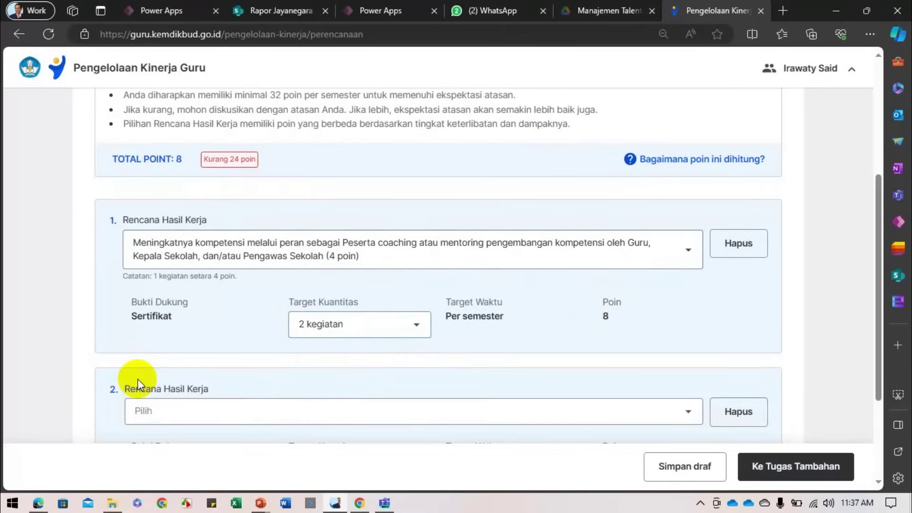
scroll(212, 373, "down", 3)
left_click(227, 269)
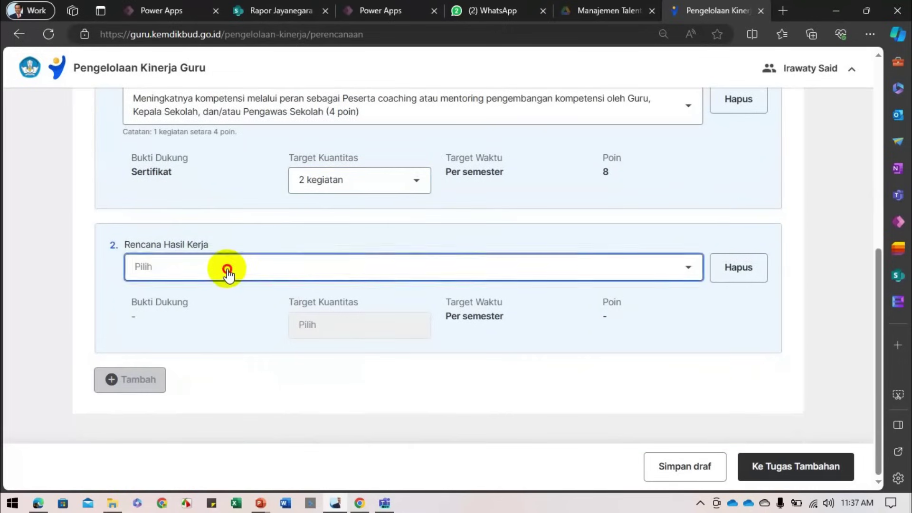
scroll(263, 321, "down", 1)
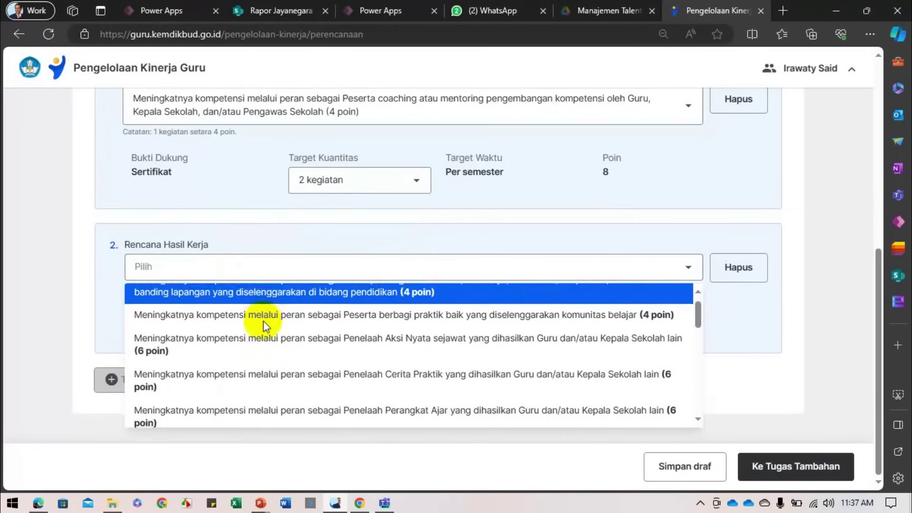
scroll(263, 321, "down", 3)
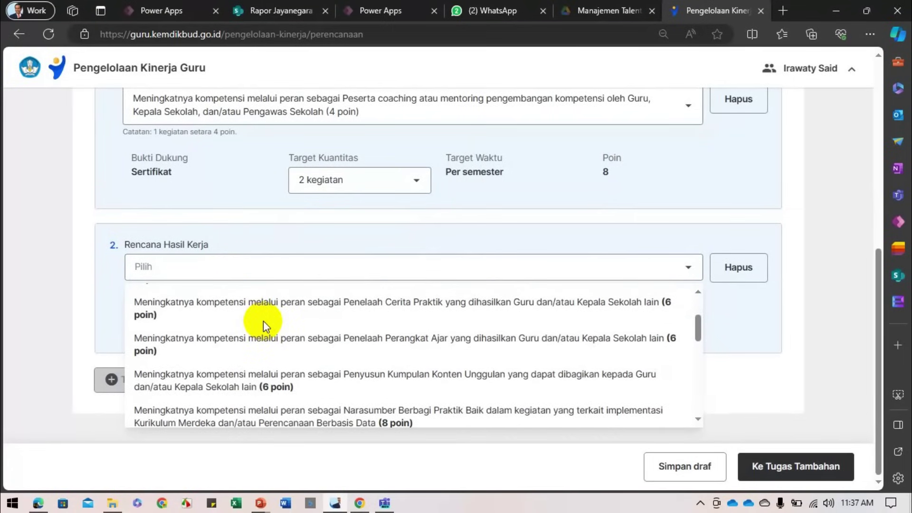
scroll(341, 352, "down", 1)
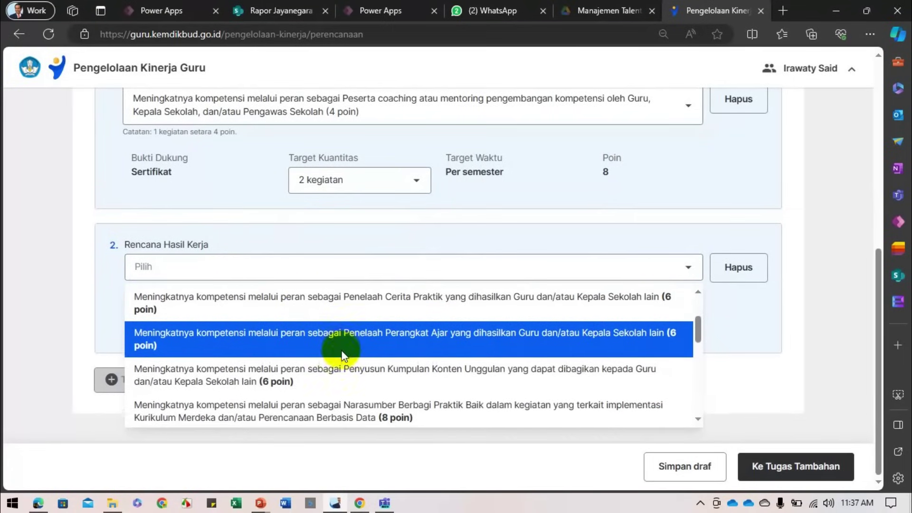
scroll(341, 353, "down", 1)
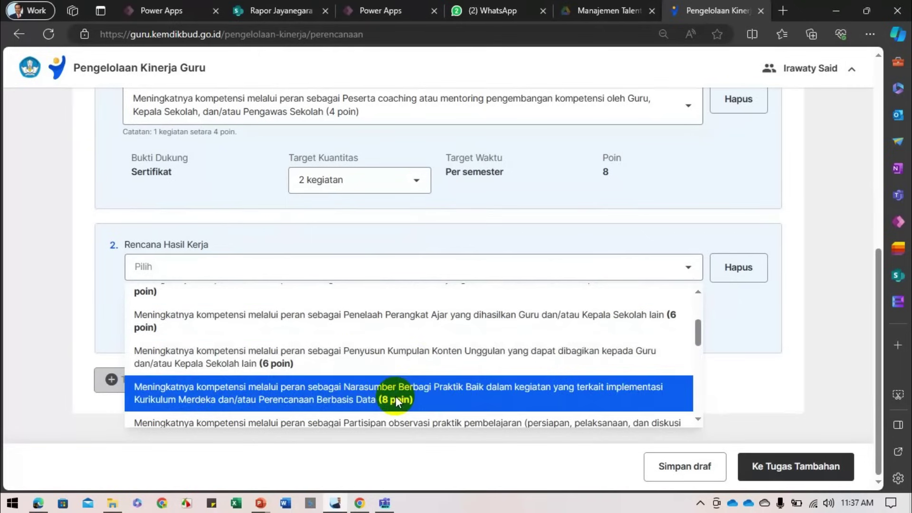
scroll(396, 399, "down", 1)
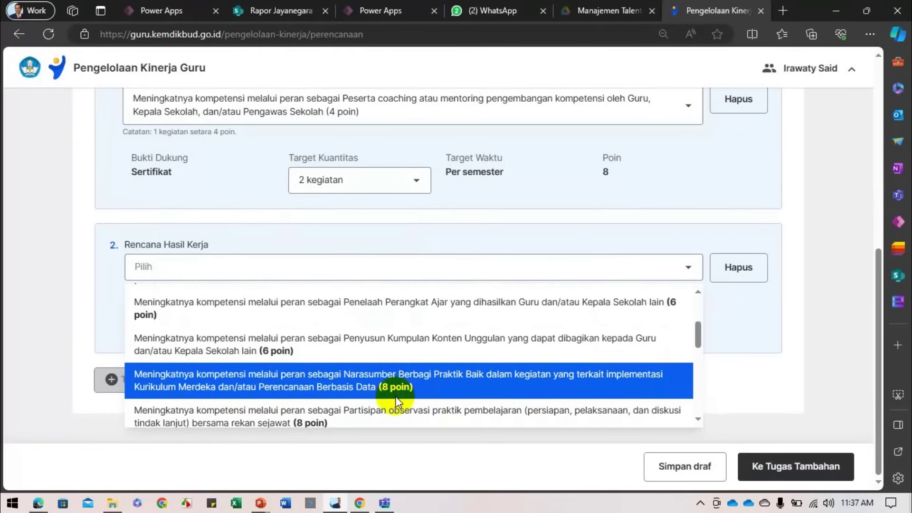
scroll(398, 404, "down", 1)
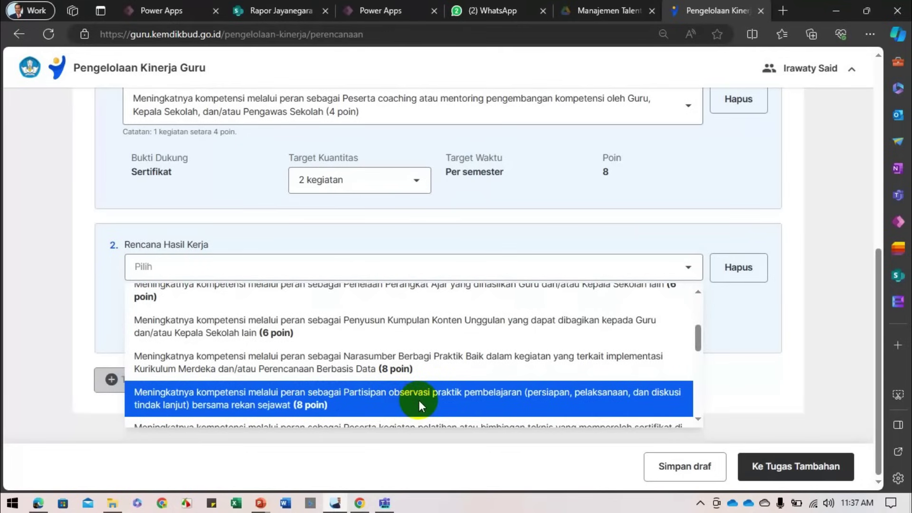
scroll(419, 404, "down", 2)
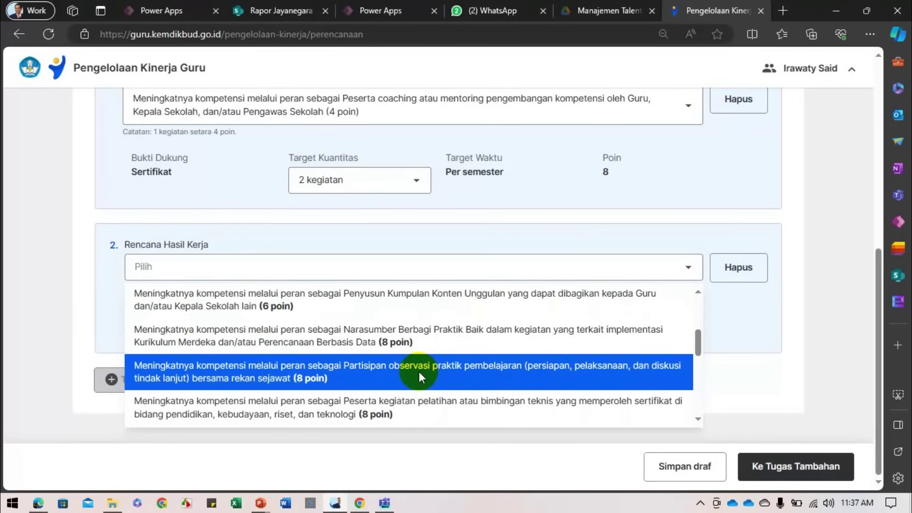
scroll(419, 372, "down", 1)
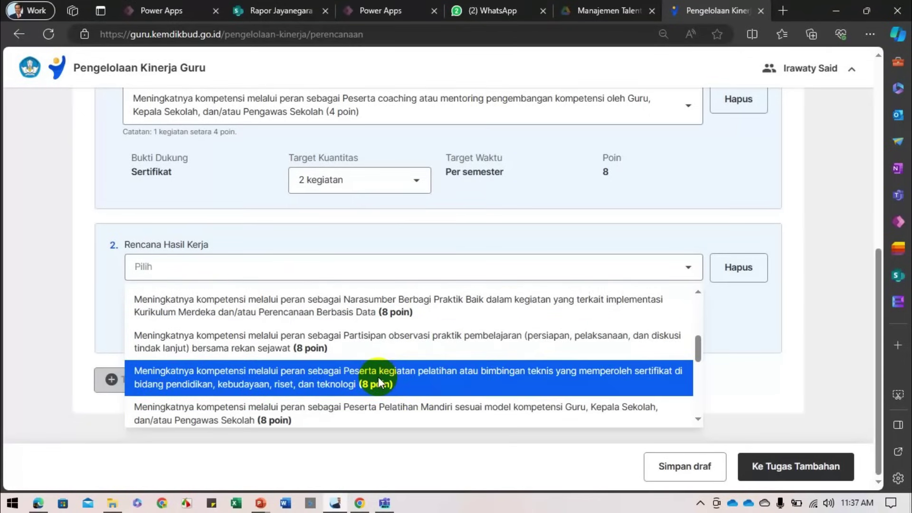
left_click(378, 377)
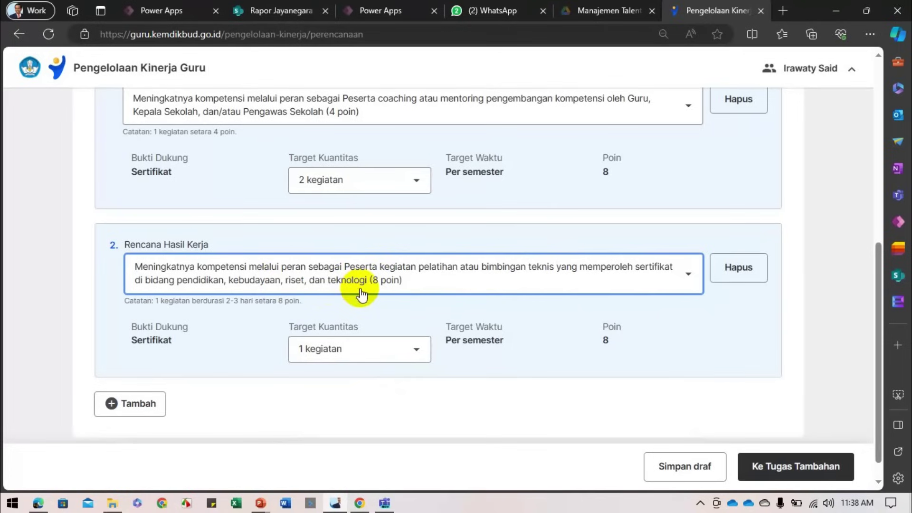
Set the Target Kuantitas of the second Rencana Hasil Kerja to 2 kegiatan and check the point total.
left_click(379, 350)
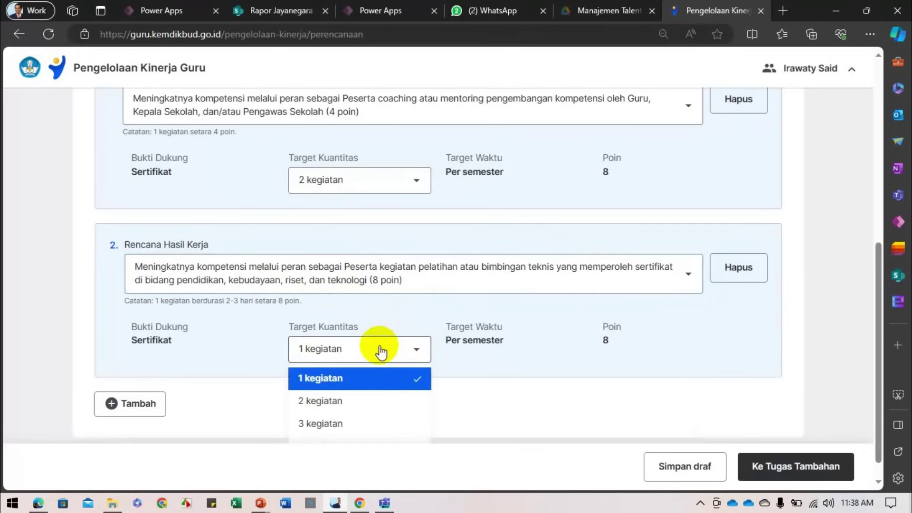
left_click(339, 400)
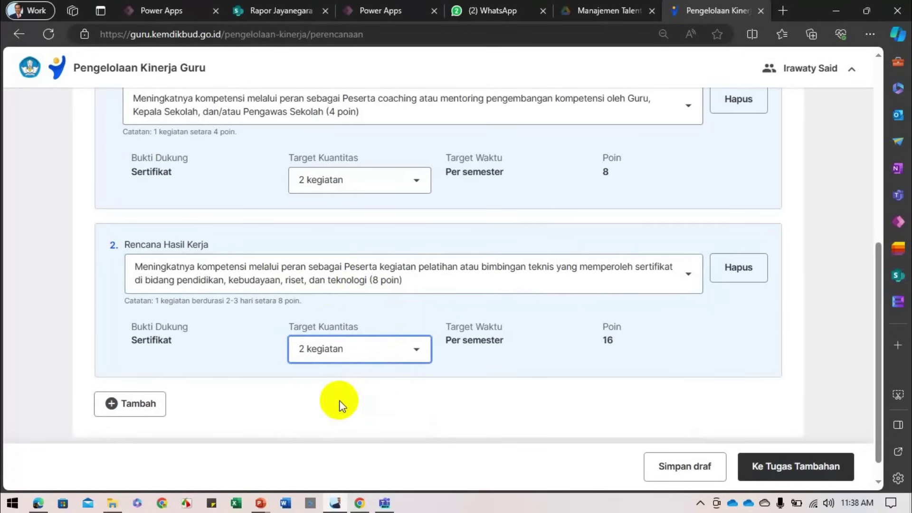
scroll(323, 331, "up", 2)
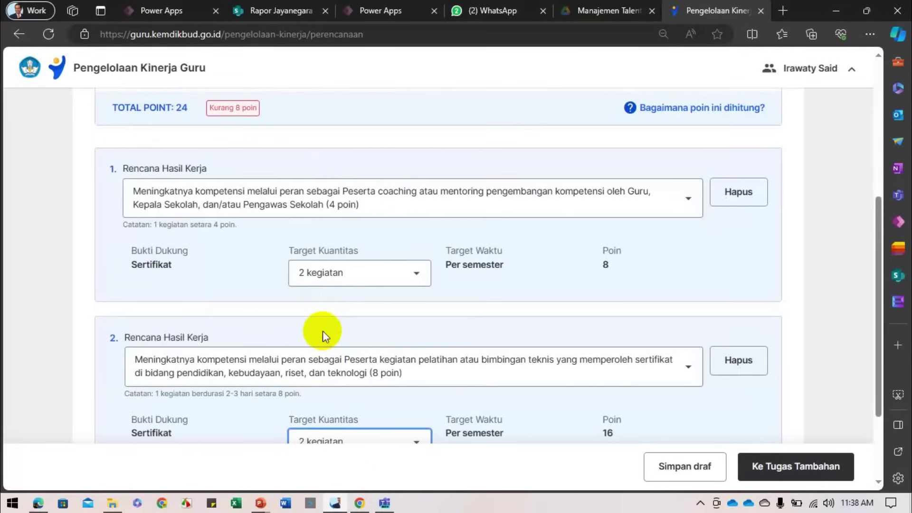
Add a third Rencana Hasil Kerja for the 8-point role of Peserta Pelatihan Mandiri, with a Target Kuantitas of 2 kegiatan.
scroll(323, 331, "down", 3)
left_click(140, 382)
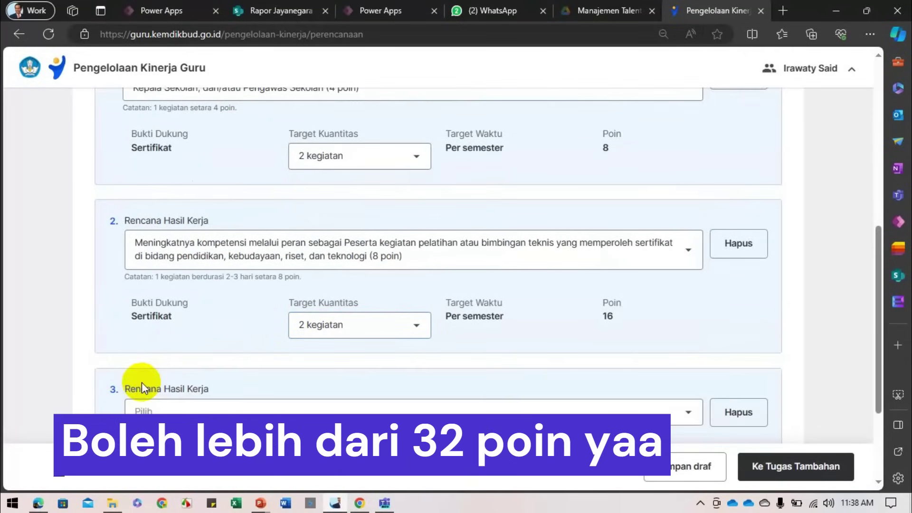
left_click(310, 408)
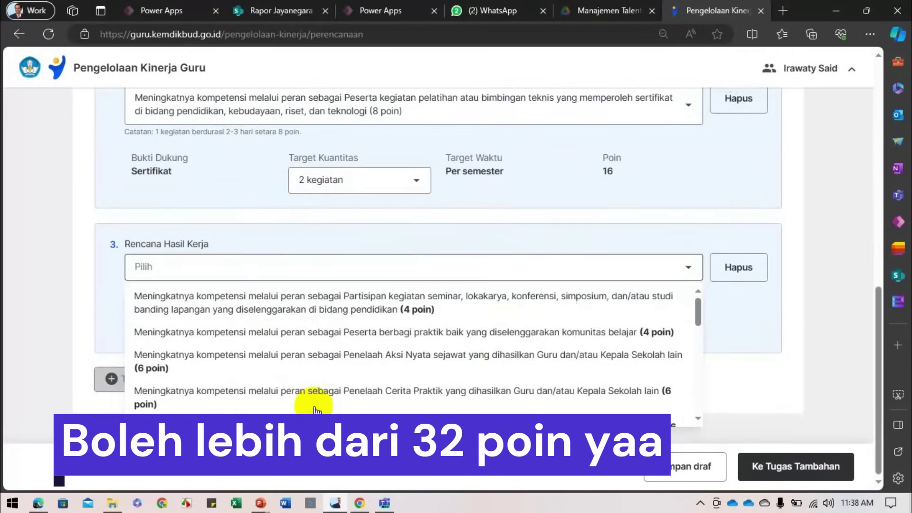
scroll(354, 378, "down", 2)
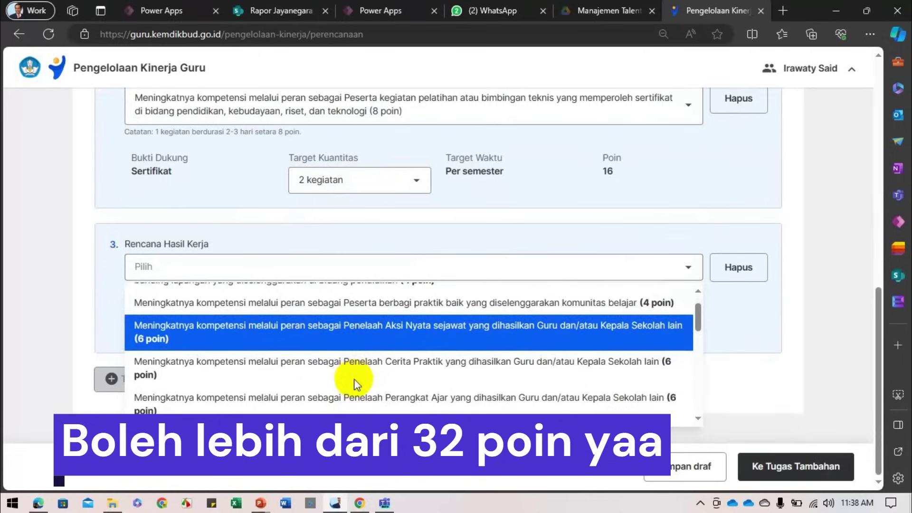
scroll(355, 378, "down", 1)
scroll(355, 378, "down", 3)
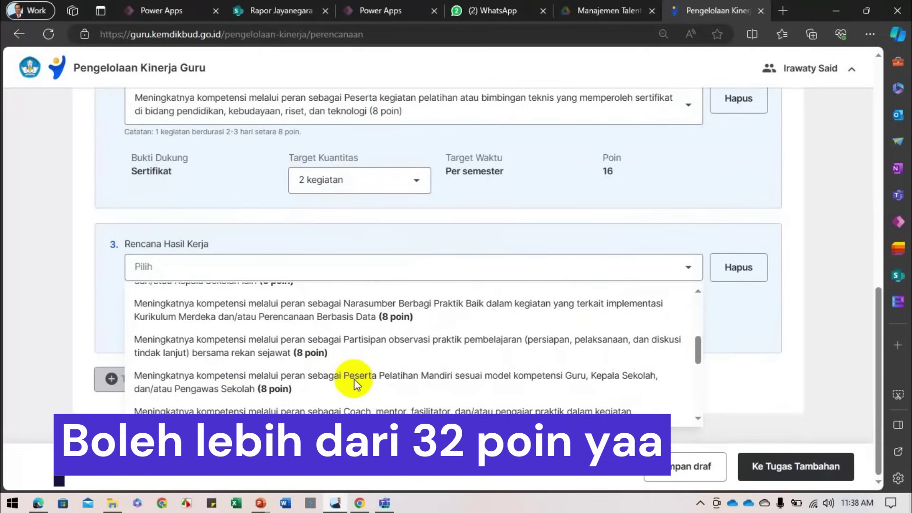
left_click(415, 383)
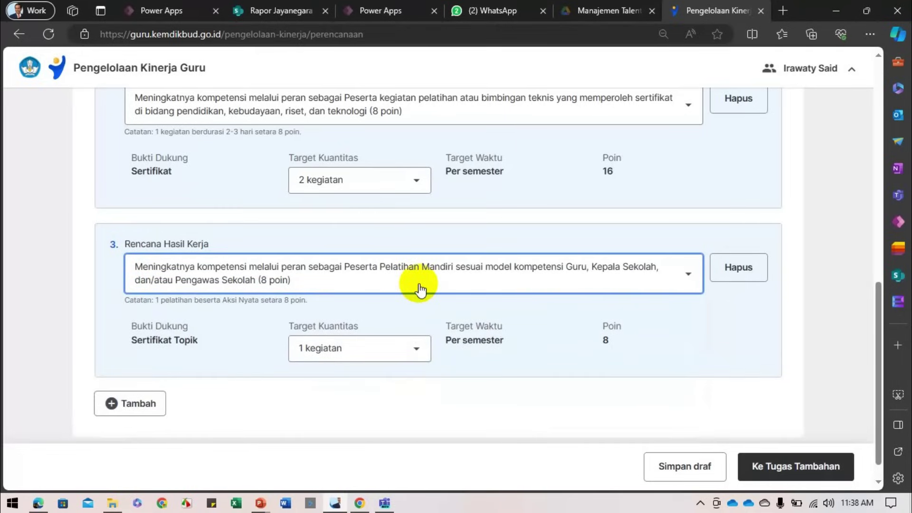
left_click(412, 353)
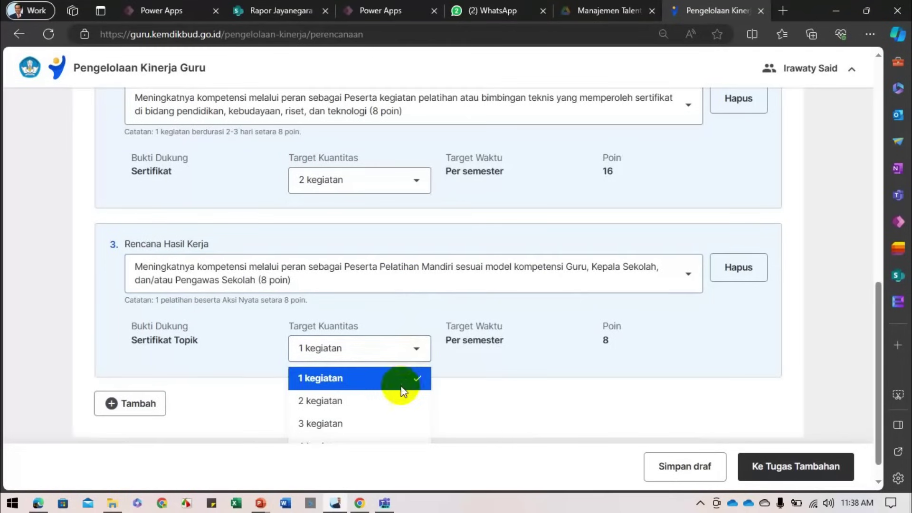
left_click(398, 401)
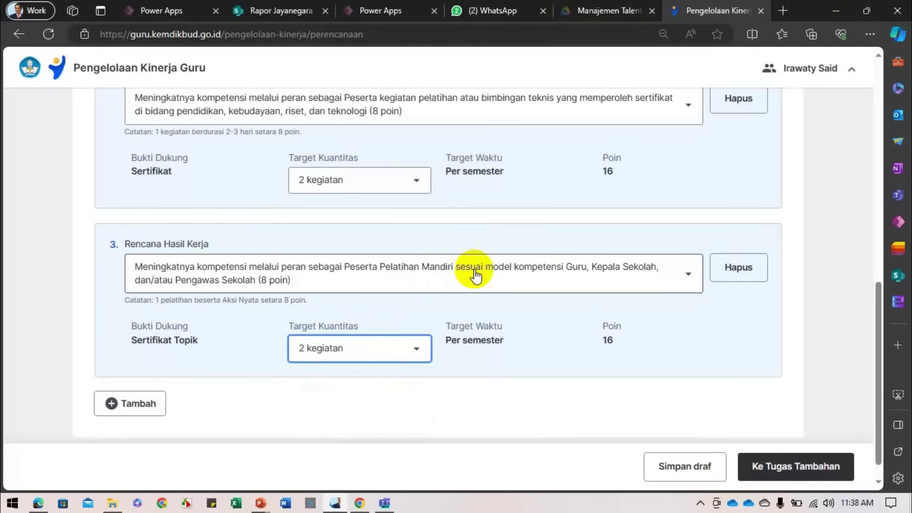
Set the Target Kuantitas of the second Rencana Hasil Kerja to 1 kegiatan.
scroll(421, 224, "up", 1)
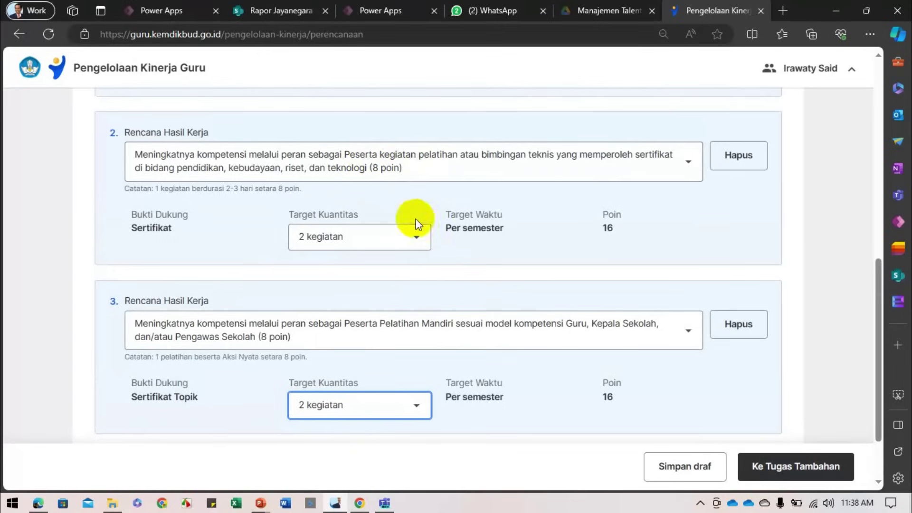
left_click(414, 238)
left_click(376, 271)
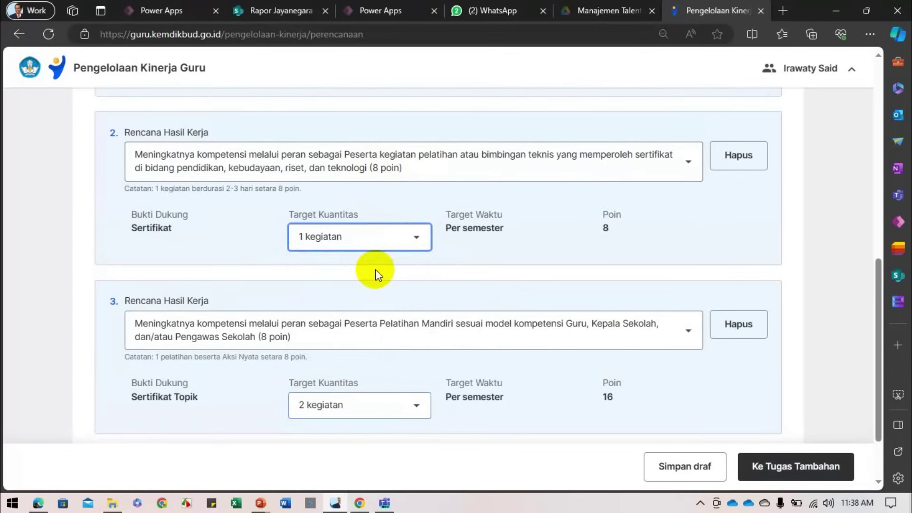
scroll(380, 275, "down", 2)
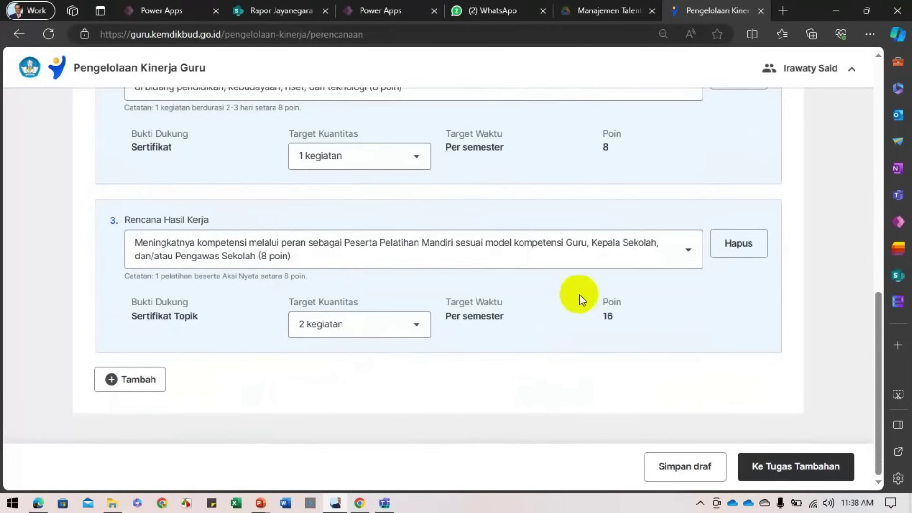
Continue to Tugas Tambahan and set its first Rencana Hasil Kerja to the role of Wakil Kepala Satuan Pendidikan.
left_click(798, 467)
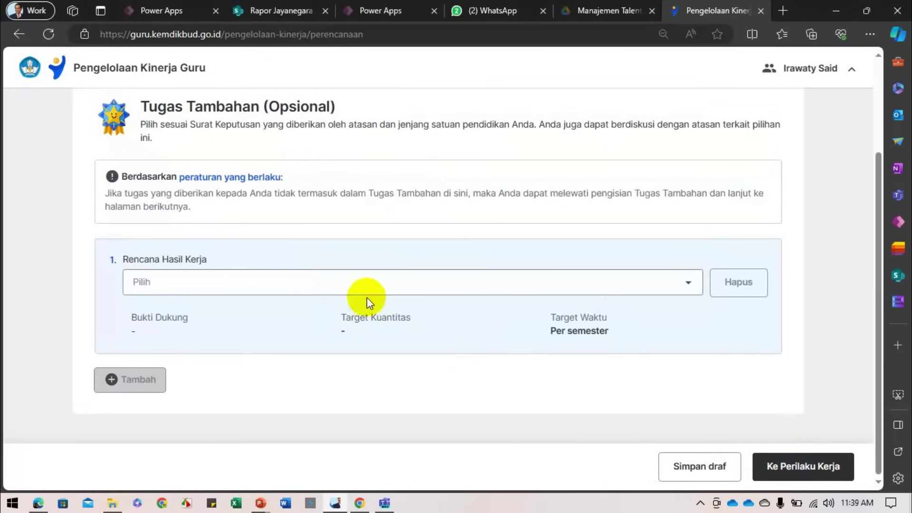
left_click(328, 284)
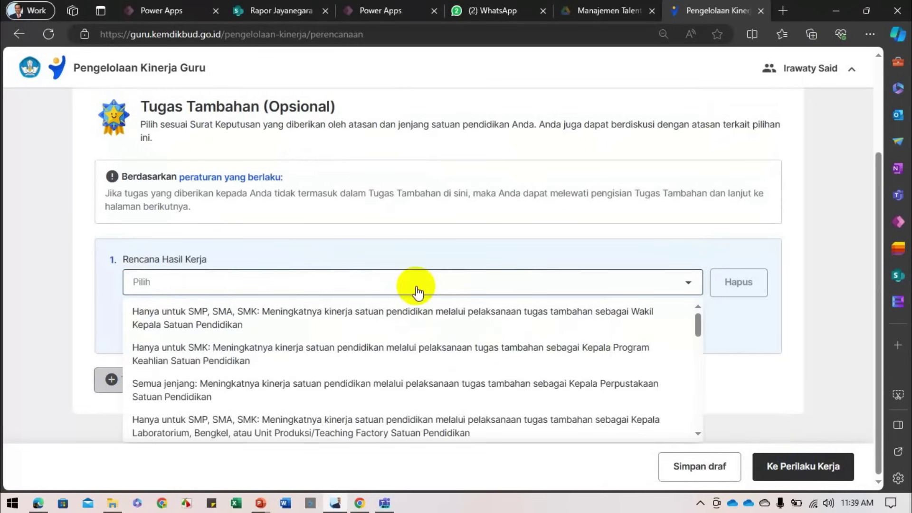
left_click(403, 312)
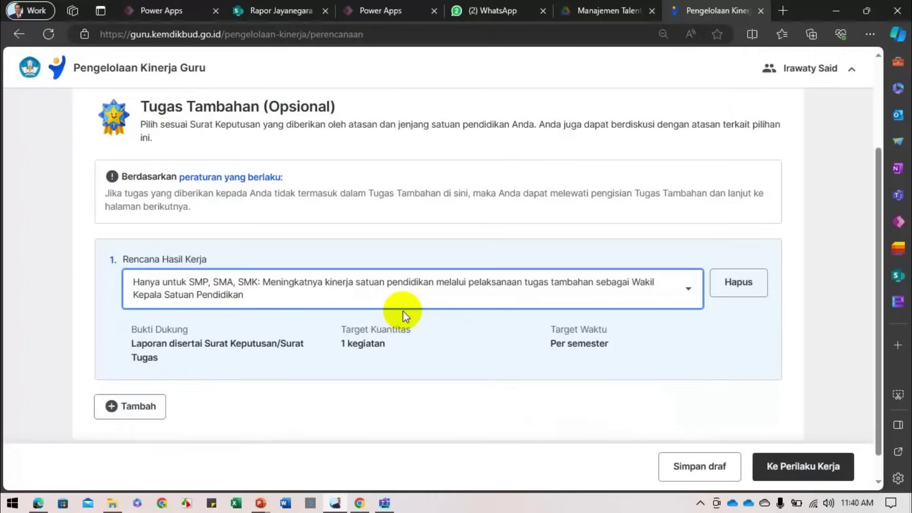
Add a second Tugas Tambahan entry for the role of Koordinator Pengembangan Keprofesian Berkelanjutan (PKB).
left_click(144, 408)
scroll(295, 397, "down", 3)
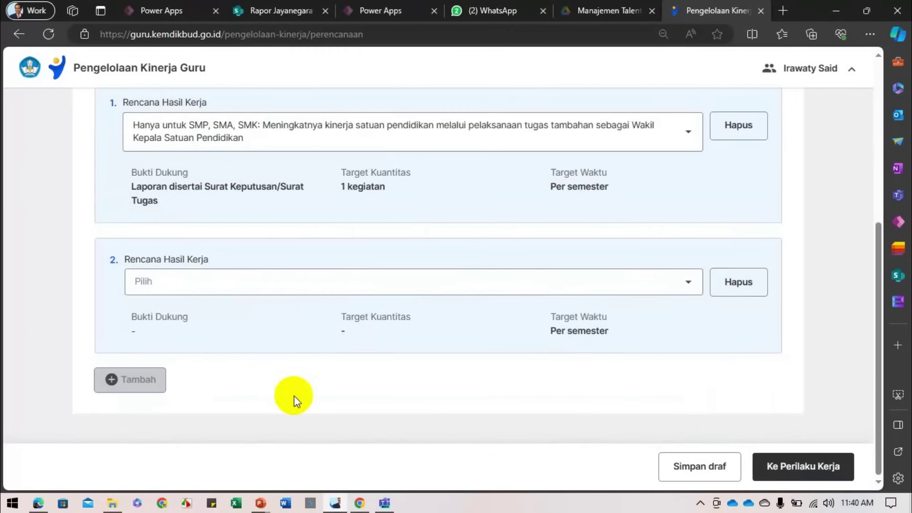
left_click(325, 288)
scroll(407, 350, "down", 3)
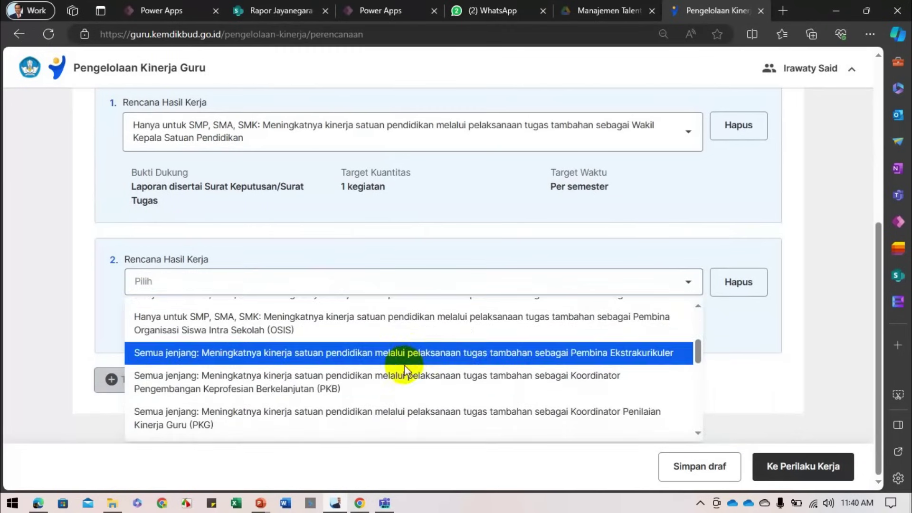
left_click(383, 382)
Add a third Tugas Tambahan entry for the role of Wali Kelas.
left_click(135, 407)
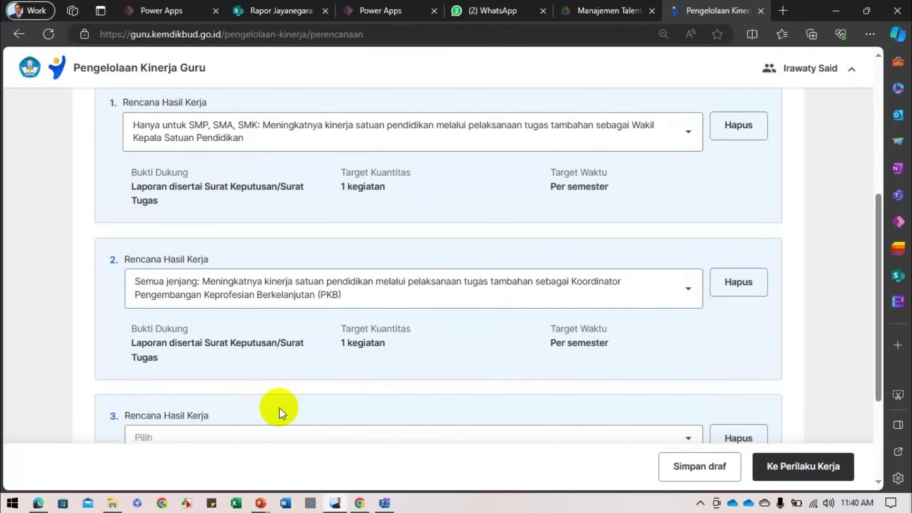
scroll(279, 407, "down", 3)
left_click(310, 288)
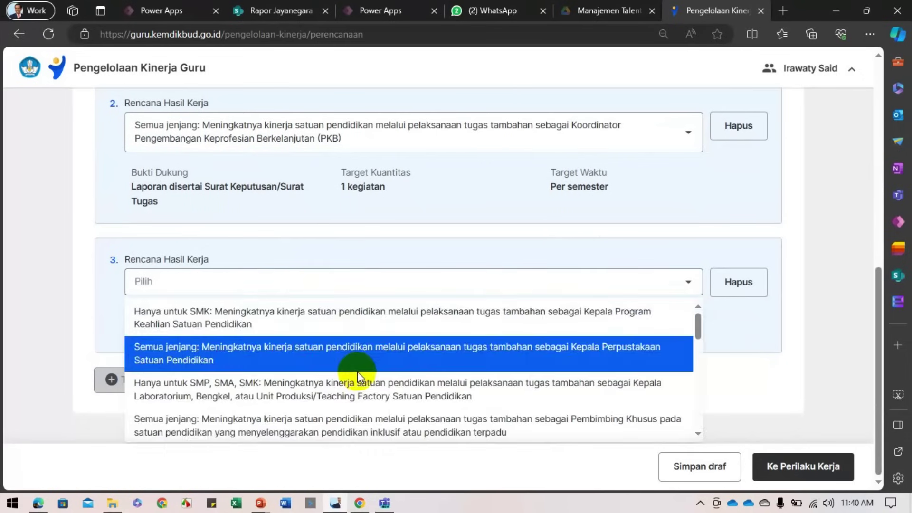
scroll(357, 371, "down", 4)
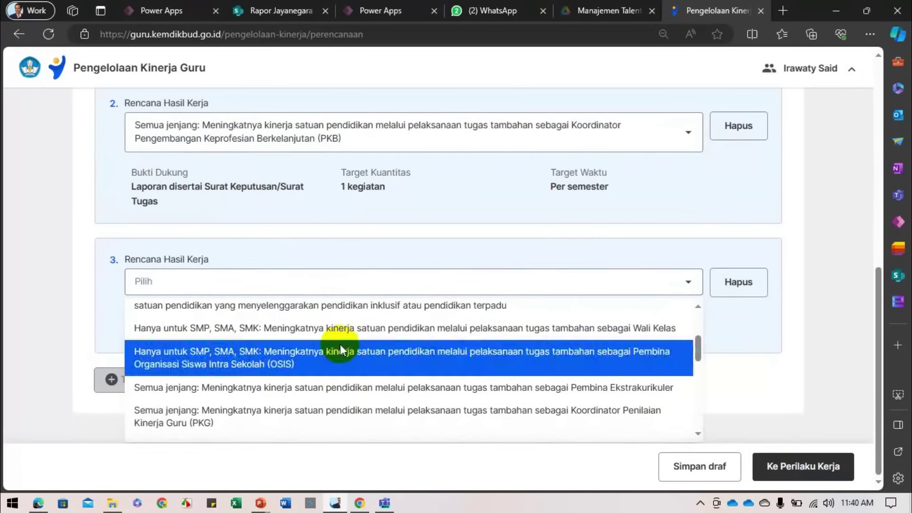
left_click(334, 333)
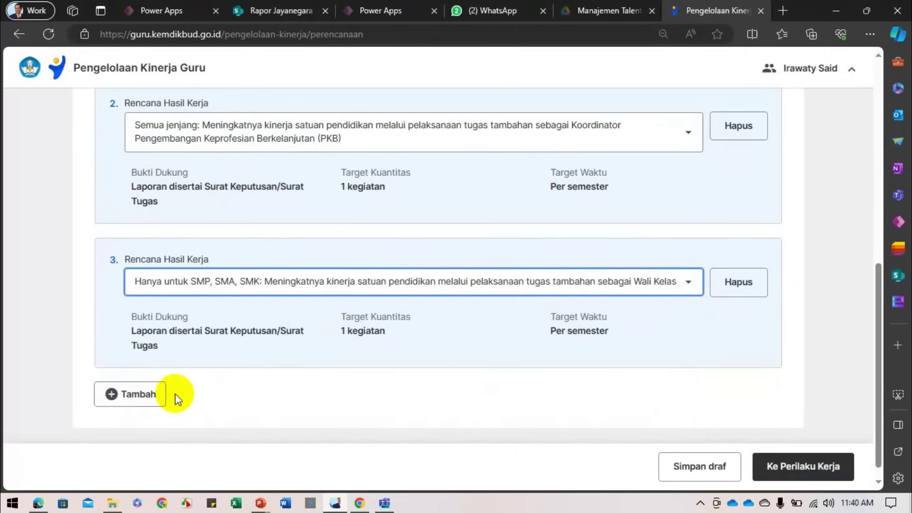
Continue from Tugas Tambahan to the Perilaku Kerja section of the plan.
scroll(269, 250, "up", 7)
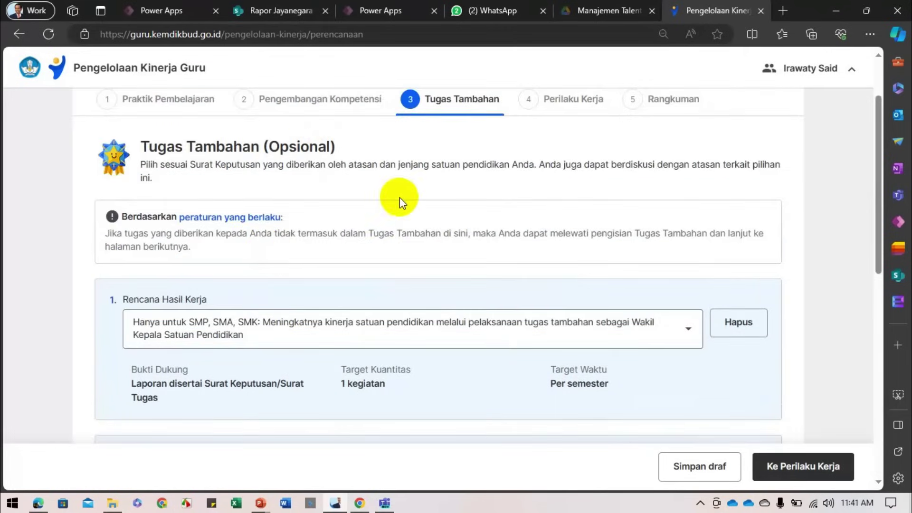
scroll(400, 198, "down", 7)
scroll(400, 198, "down", 3)
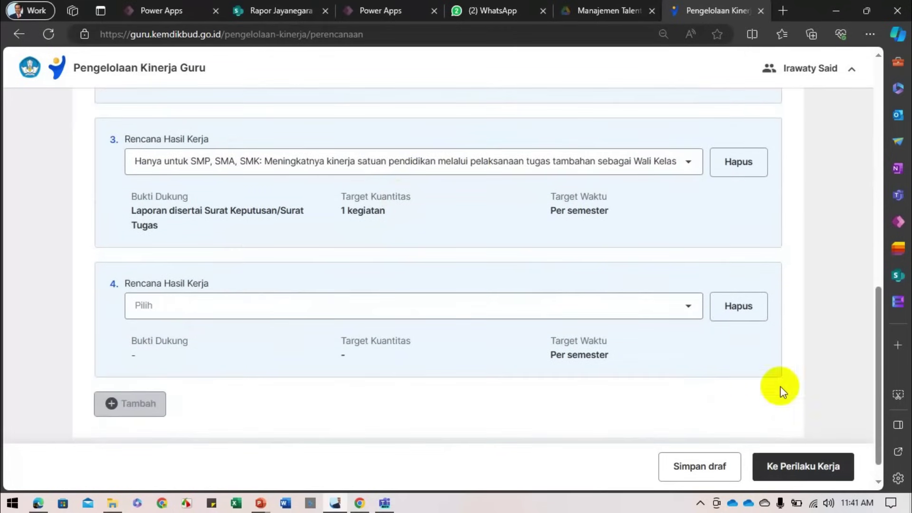
left_click(821, 467)
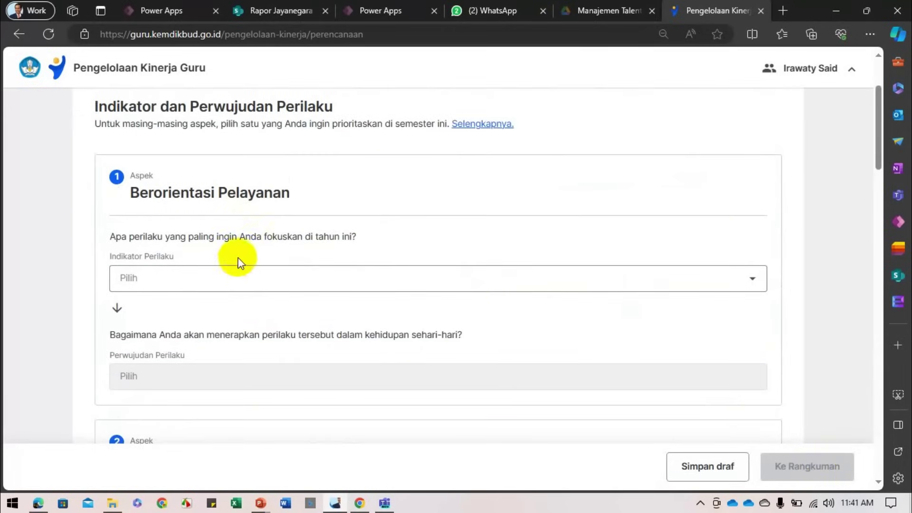
Look through the behaviour aspects in Perilaku Kerja, from Berorientasi Pelayanan to Kolaboratif, and their fields.
scroll(247, 252, "down", 3)
scroll(247, 252, "up", 4)
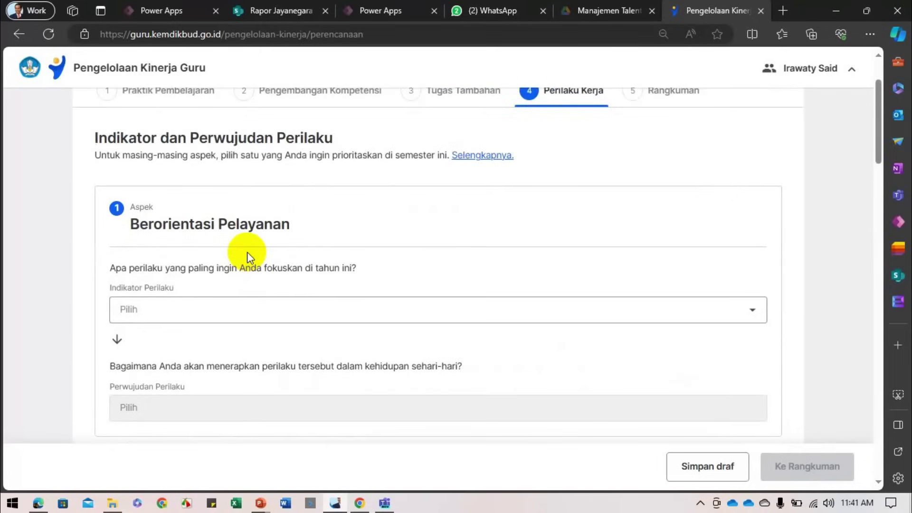
scroll(247, 252, "down", 4)
scroll(247, 251, "up", 3)
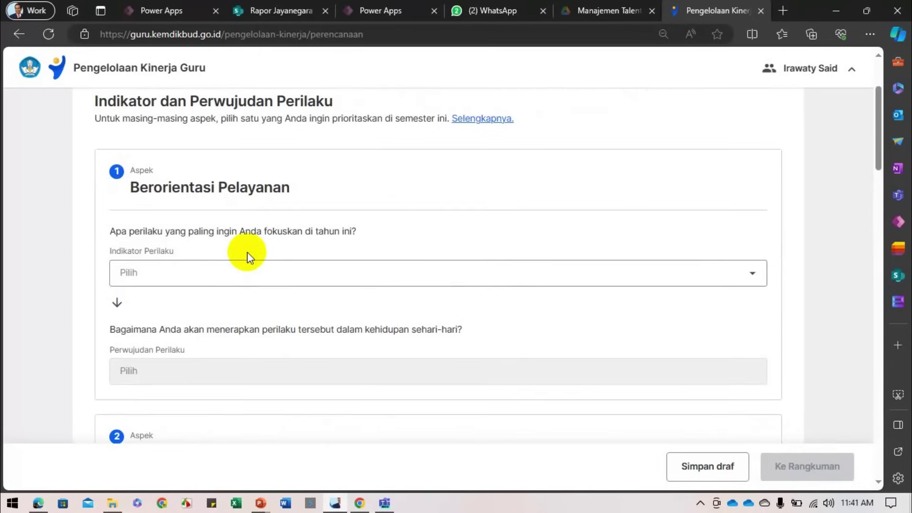
scroll(247, 252, "down", 8)
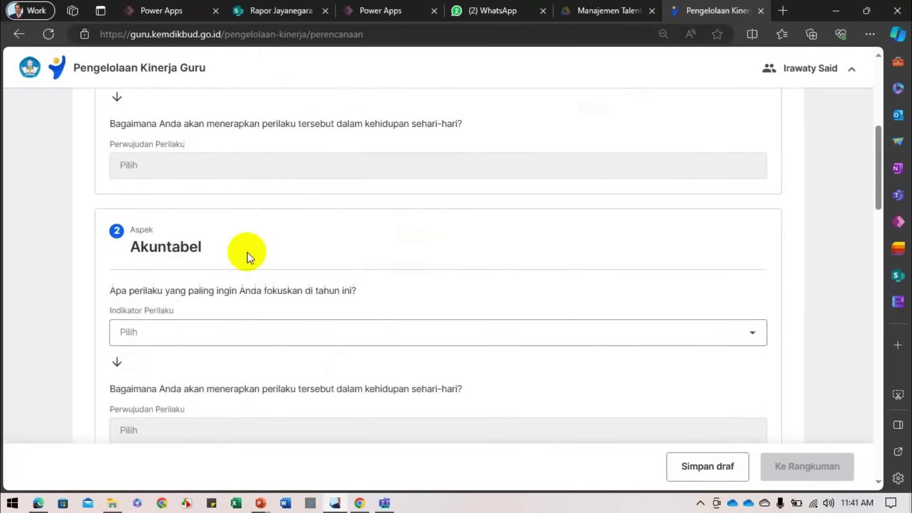
scroll(247, 251, "down", 12)
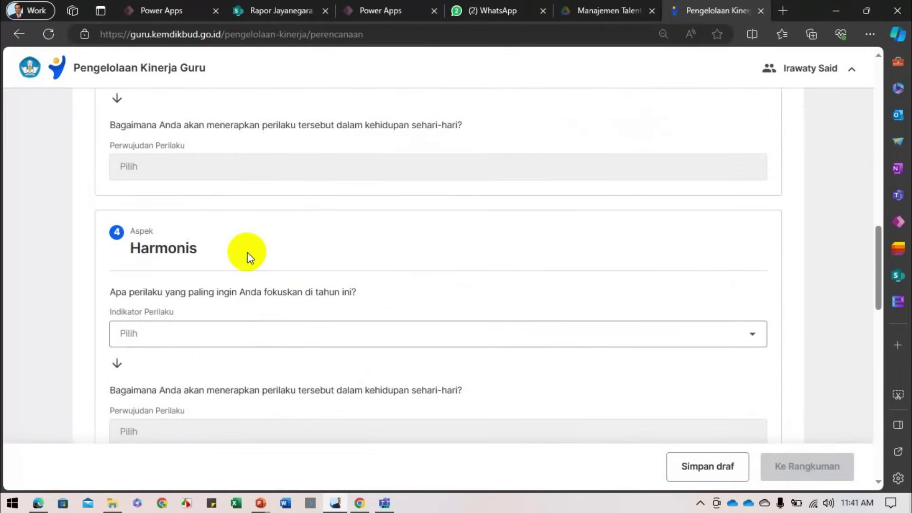
scroll(247, 252, "down", 9)
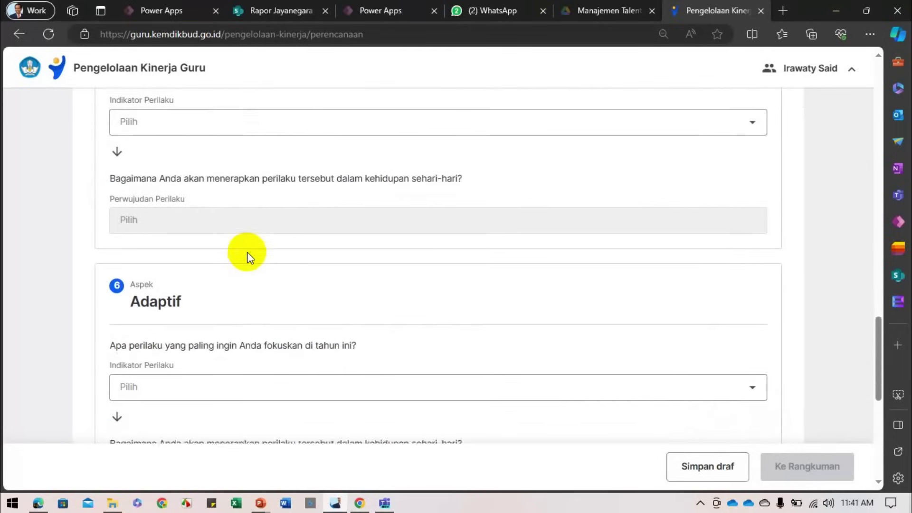
scroll(247, 252, "down", 6)
scroll(247, 252, "up", 8)
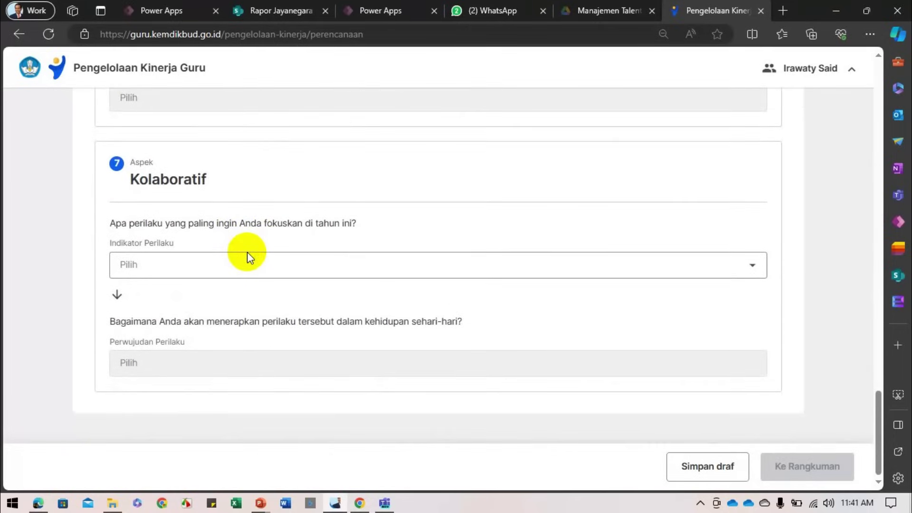
scroll(247, 252, "up", 12)
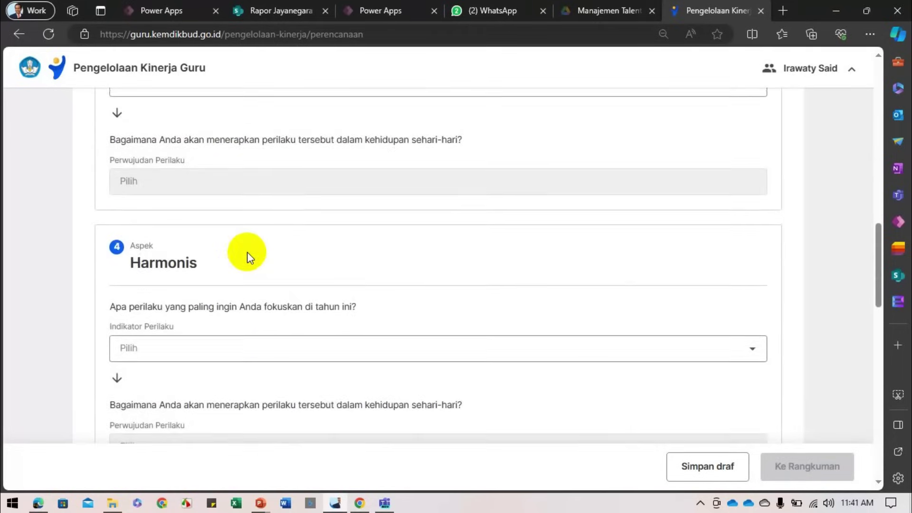
scroll(247, 252, "up", 7)
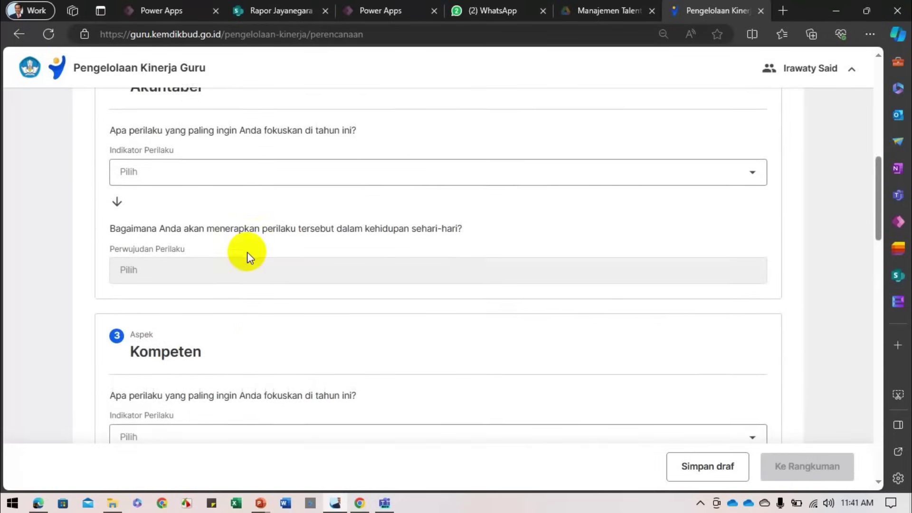
scroll(247, 256, "up", 5)
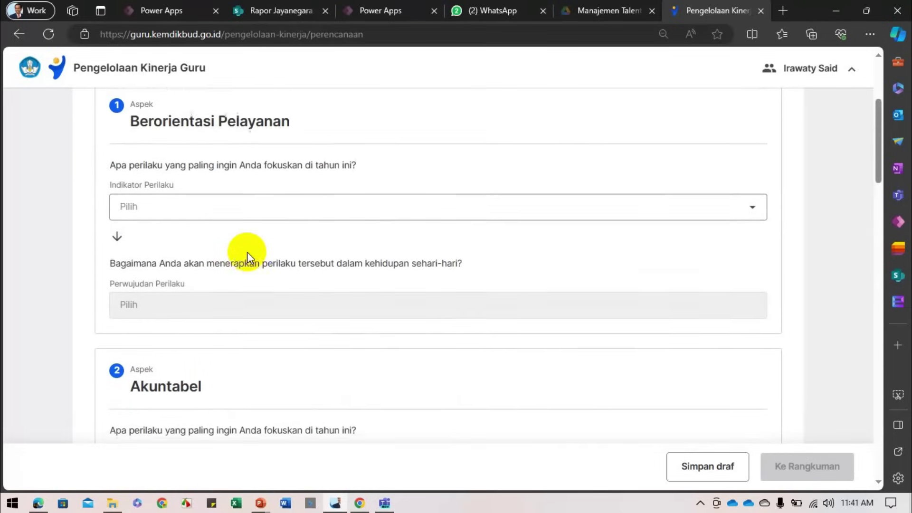
For Berorientasi Pelayanan, set Indikator Perilaku to "Memahami kebutuhan peserta didik dan berusaha memenuhinya" and Perwujudan Perilaku to "Memenuhi kebutuhan peserta didik secara responsif".
left_click(208, 232)
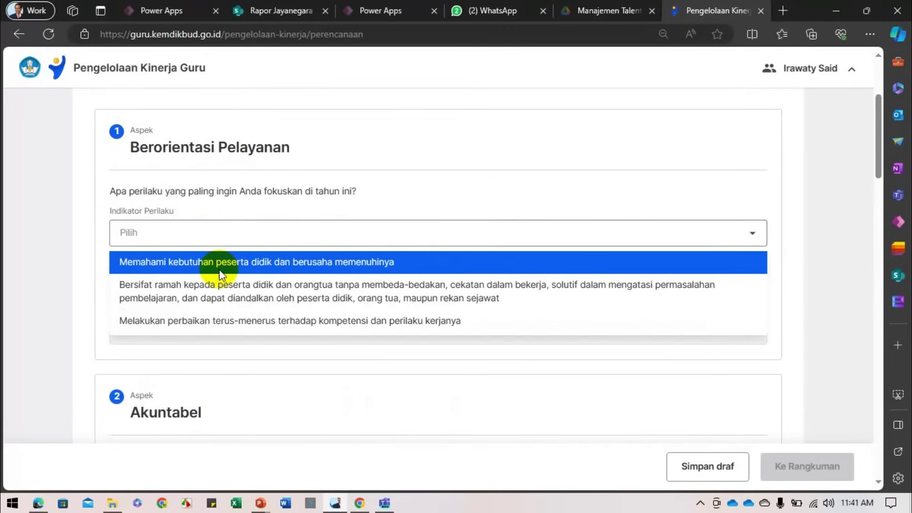
scroll(238, 278, "down", 1)
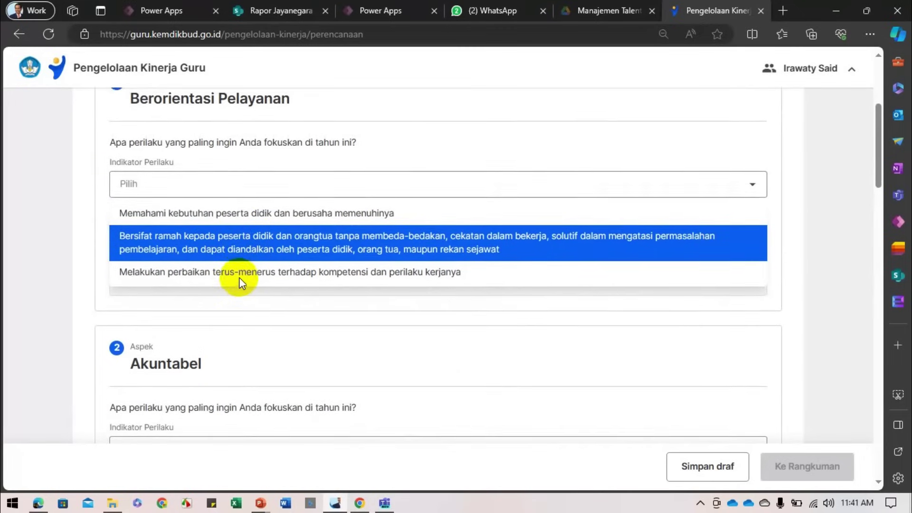
scroll(240, 281, "up", 1)
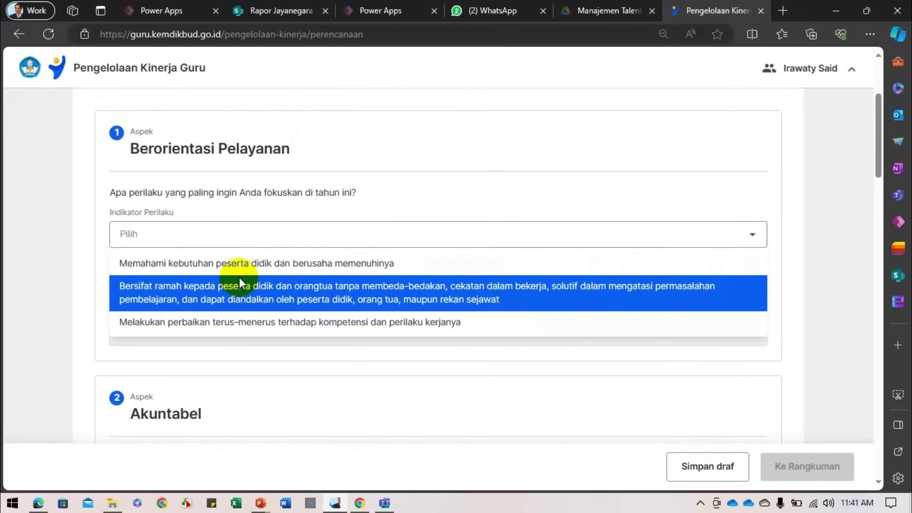
left_click(227, 266)
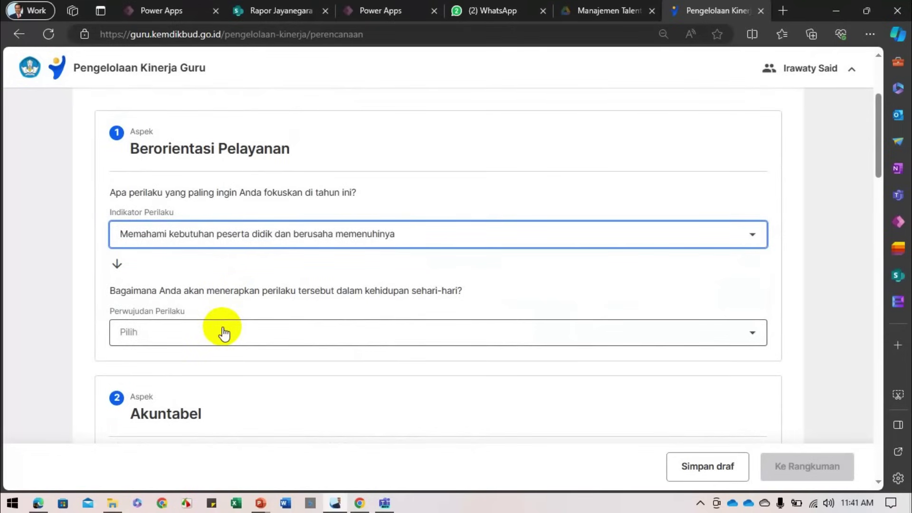
left_click(192, 332)
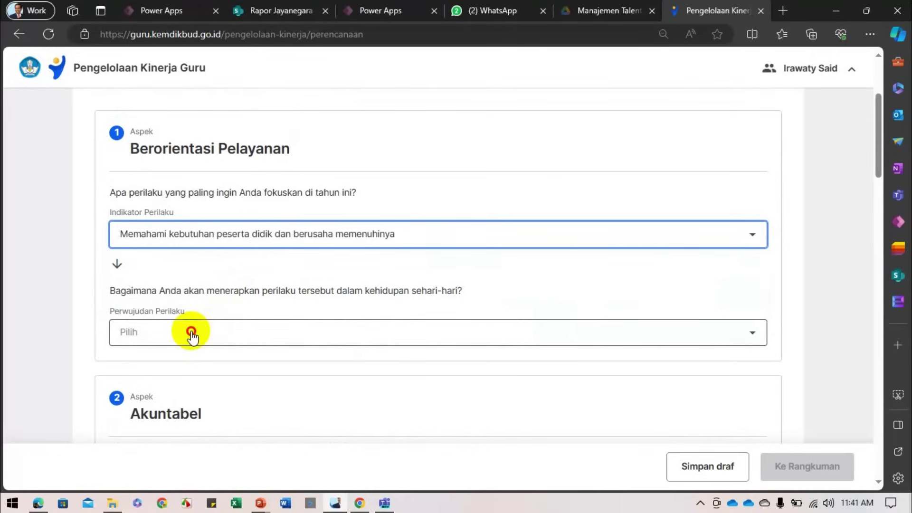
scroll(200, 355, "down", 2)
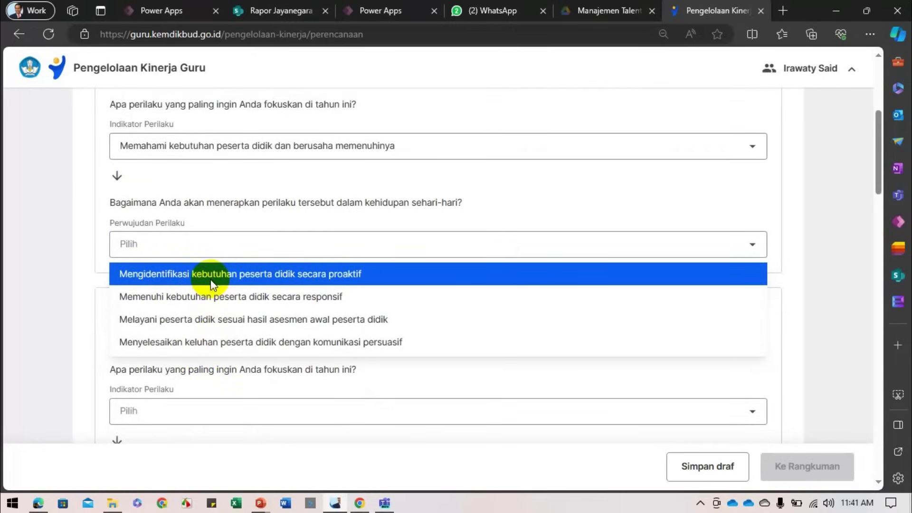
left_click(231, 299)
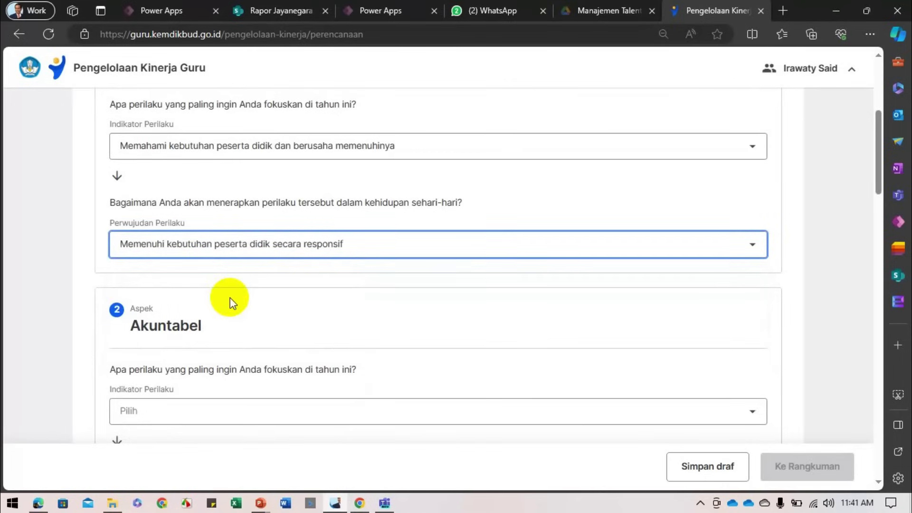
For Akuntabel, set Indikator Perilaku to "Melaksanakan tugas dengan jujur, bertanggung jawab, cermat, disiplin, dan berintegritas tinggi" and Perwujudan Perilaku to "Melaksanakan pekerjaan sesuai dengan ketentuan".
scroll(230, 266, "up", 5)
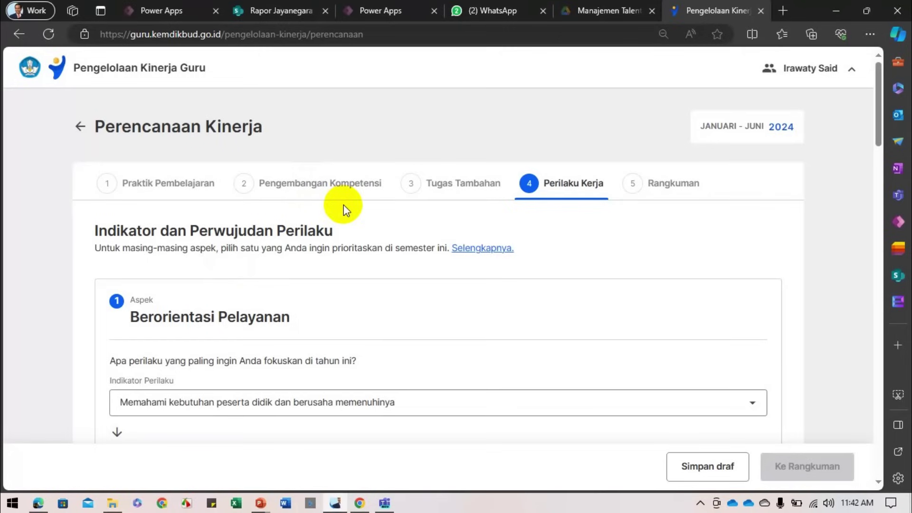
scroll(344, 204, "down", 6)
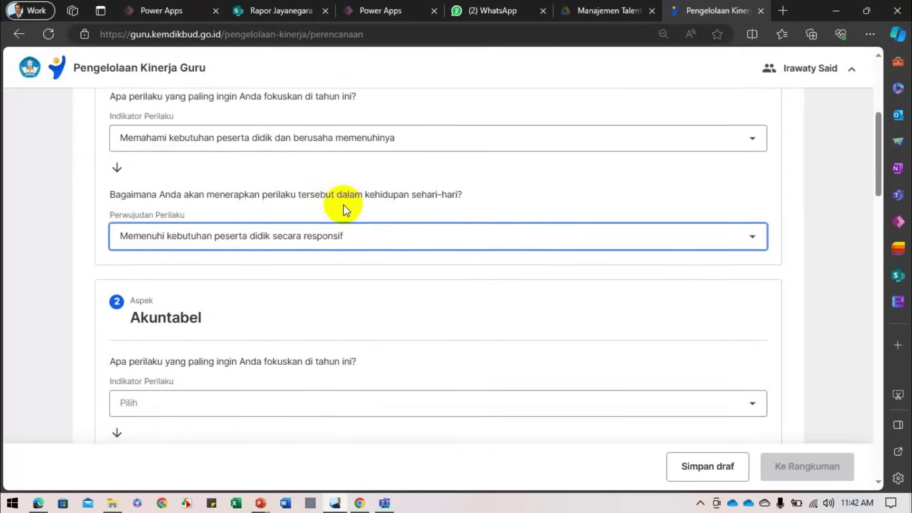
scroll(249, 351, "down", 2)
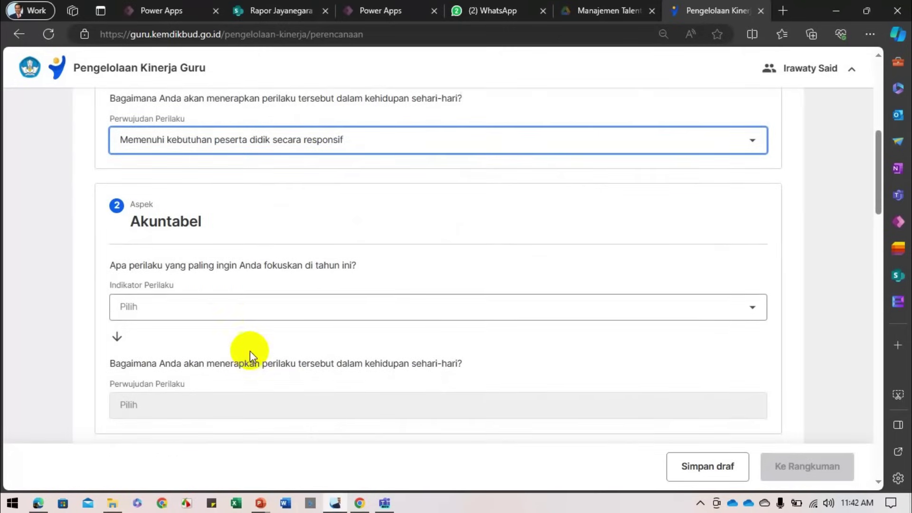
left_click(219, 309)
scroll(219, 309, "down", 1)
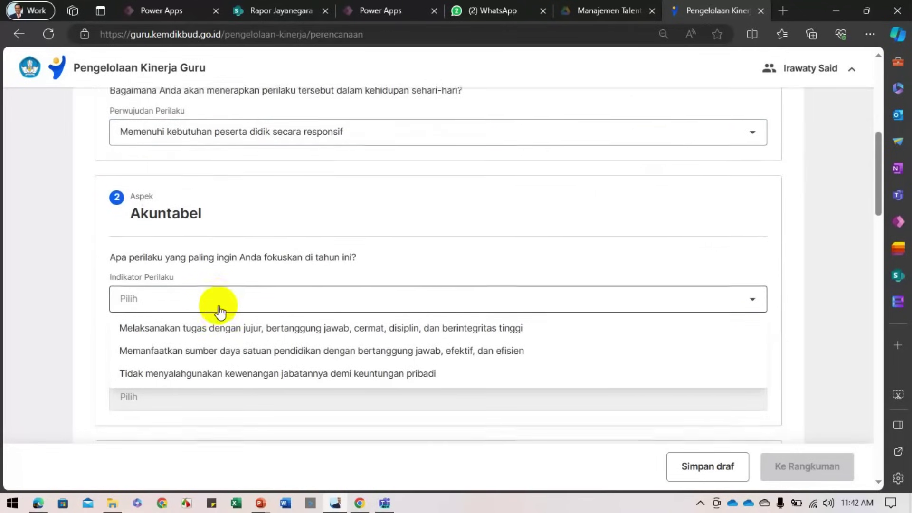
left_click(235, 304)
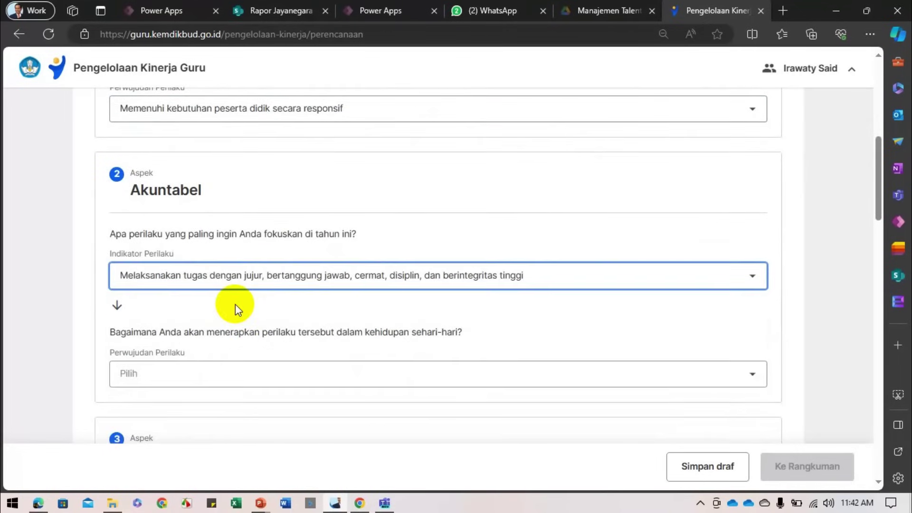
left_click(221, 286)
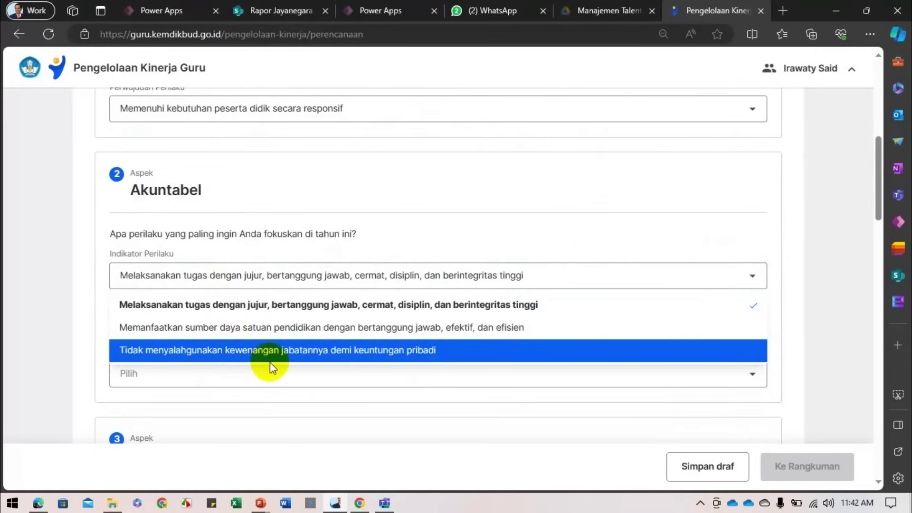
left_click(197, 306)
left_click(203, 365)
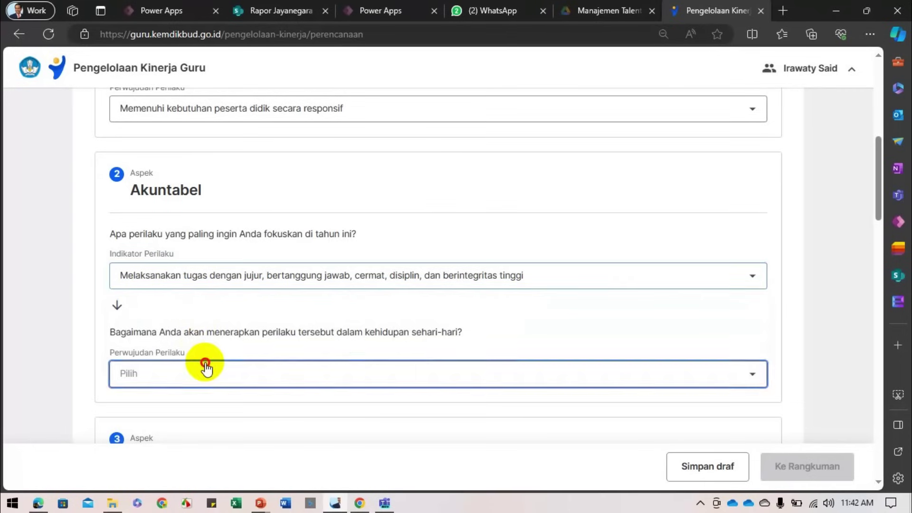
scroll(204, 366, "down", 2)
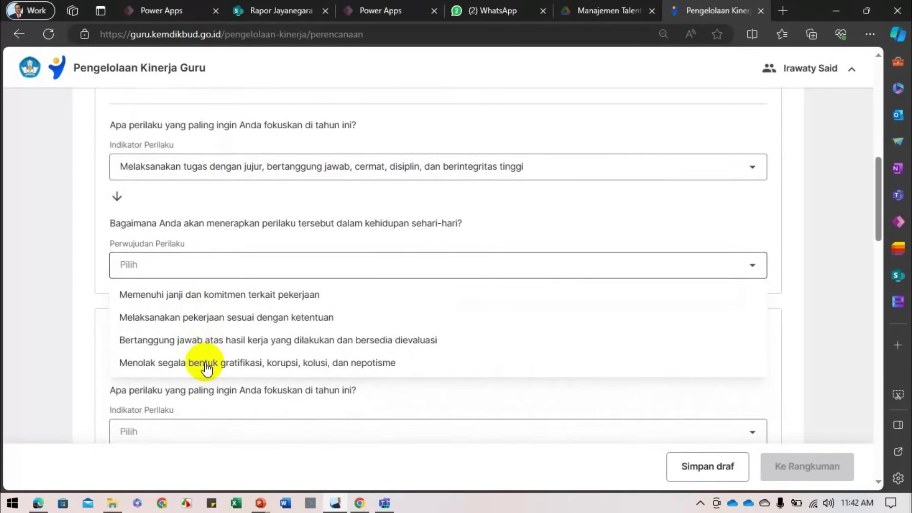
left_click(241, 319)
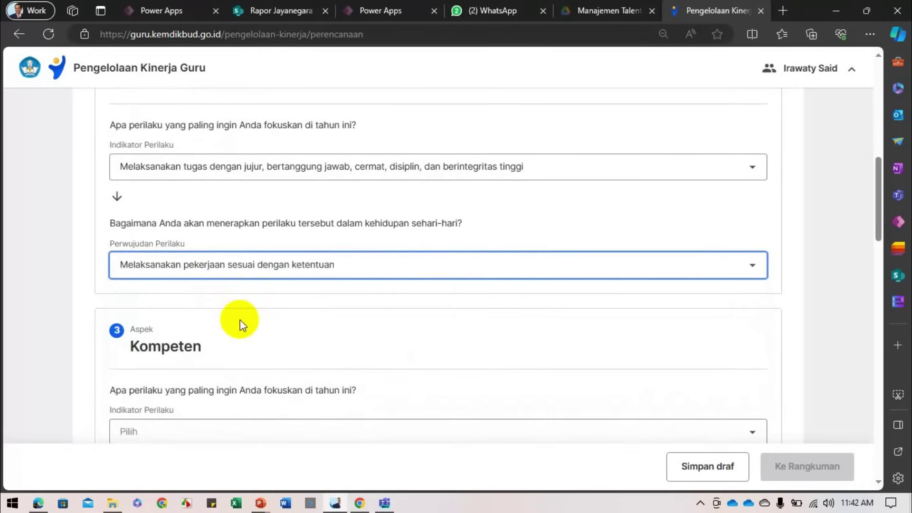
For Kompeten, set Indikator Perilaku to "Menunjukkan penguasaan kompetensi yang memadai dalam melakukan kinerja" and Perwujudan Perilaku to "Berdiskusi dengan rekan kerja, atasan, peserta didik…".
scroll(254, 338, "down", 2)
left_click(241, 333)
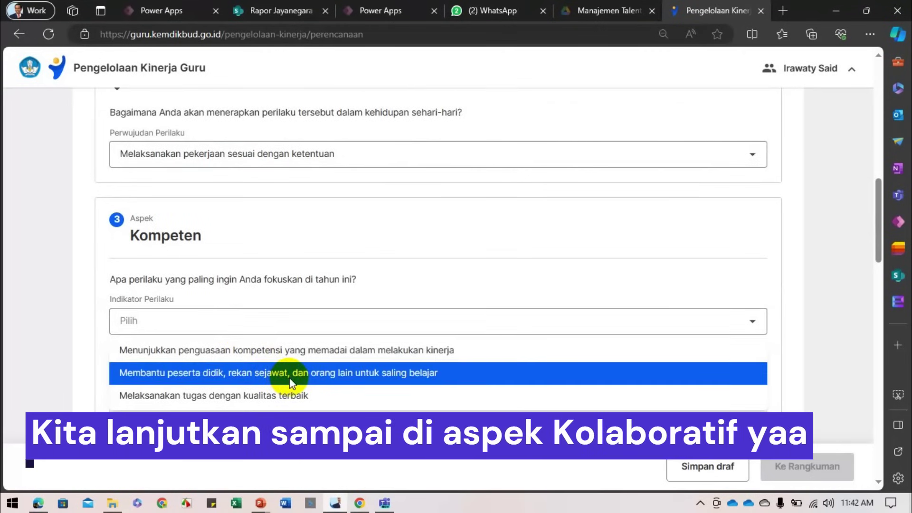
left_click(253, 351)
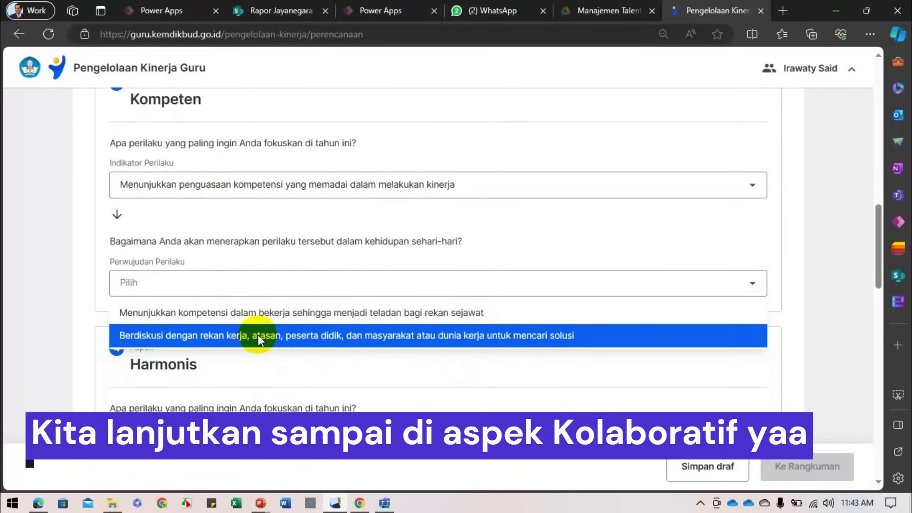
left_click(258, 335)
For Harmonis, set Indikator Perilaku to "Menghargai setiap warga satuan pendidikan apapun latar belakangnya" and Perwujudan Perilaku to "Berlaku adil kepada setiap orang tanpa memandang…".
scroll(224, 362, "down", 2)
left_click(193, 362)
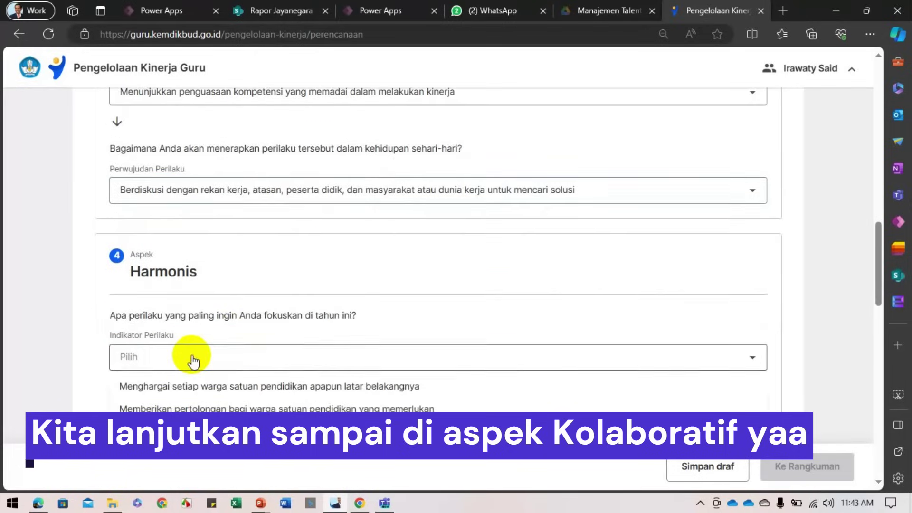
left_click(214, 319)
left_click(224, 381)
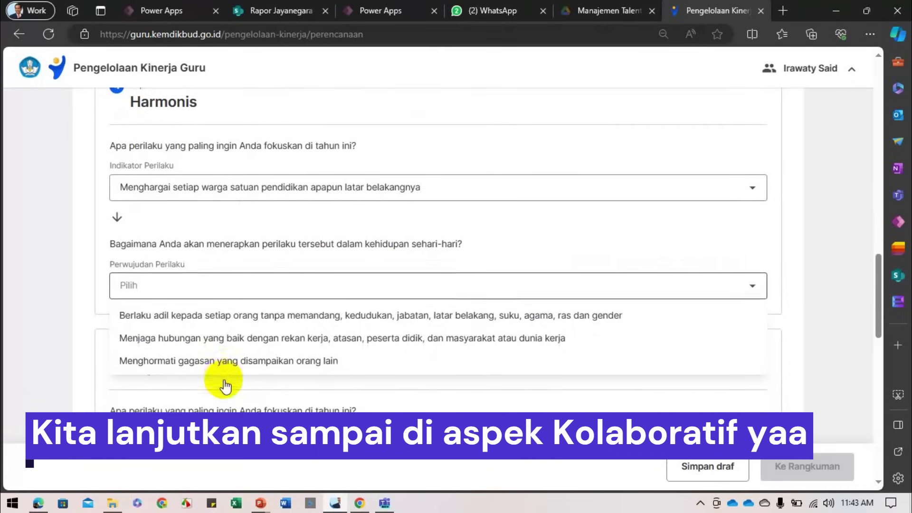
left_click(213, 320)
For Loyal, set Indikator Perilaku to "Menjaga nama baik satuan pendidikan, sesama guru, dan peserta didik dimanapun berada" and Perwujudan Perilaku to "Melaksanakan arahan kepala satuan pendidikan…".
scroll(222, 377, "down", 1)
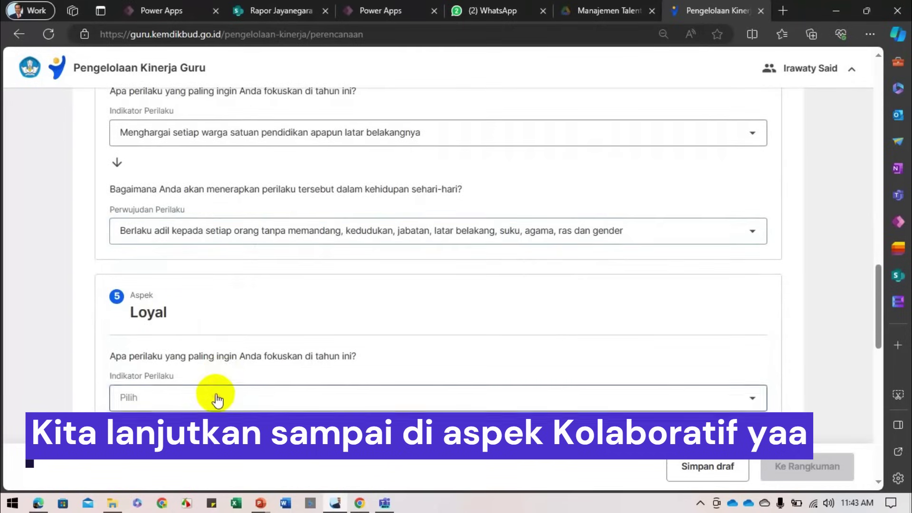
scroll(216, 399, "down", 2)
left_click(226, 307)
left_click(259, 360)
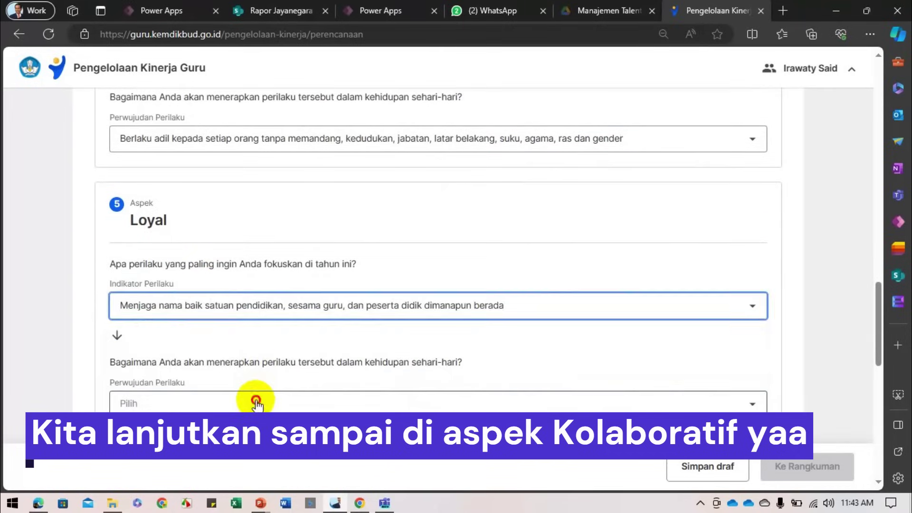
left_click(256, 404)
left_click(252, 351)
For Adaptif, set Indikator Perilaku to "Berpikir proaktif untuk mengembangkan diri dan warga satuan pendidikan" and Perwujudan Perilaku to "Memanfaatkan peluang untuk menghasilkan hal yang lebih baik".
scroll(285, 366, "down", 2)
left_click(262, 368)
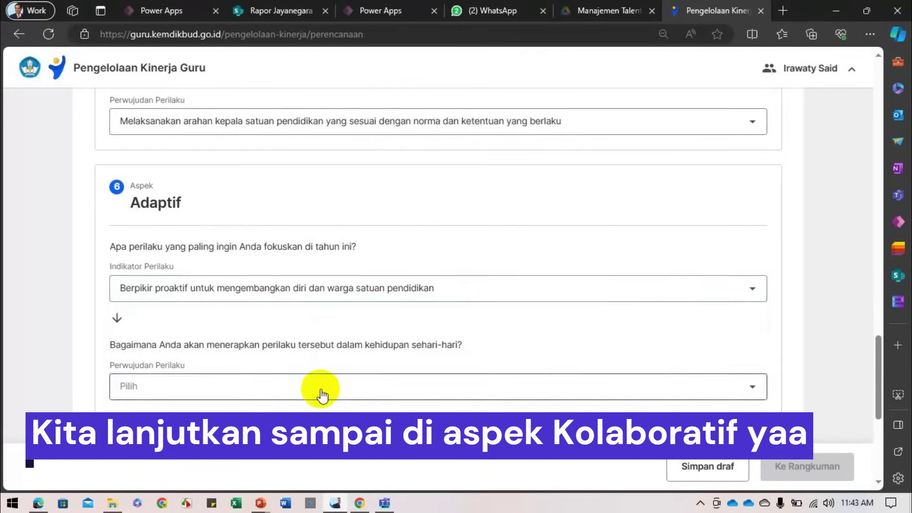
left_click(319, 391)
left_click(289, 380)
scroll(291, 384, "down", 2)
scroll(285, 380, "down", 2)
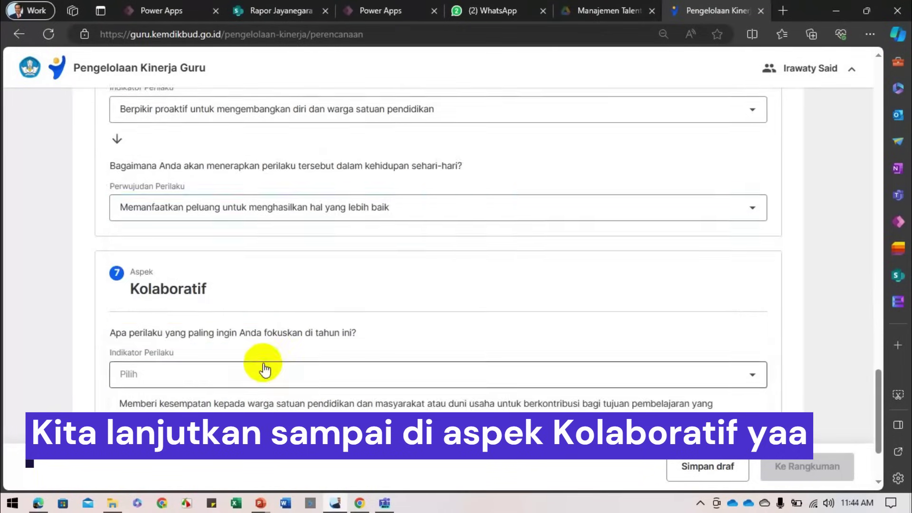
left_click(261, 371)
left_click(254, 402)
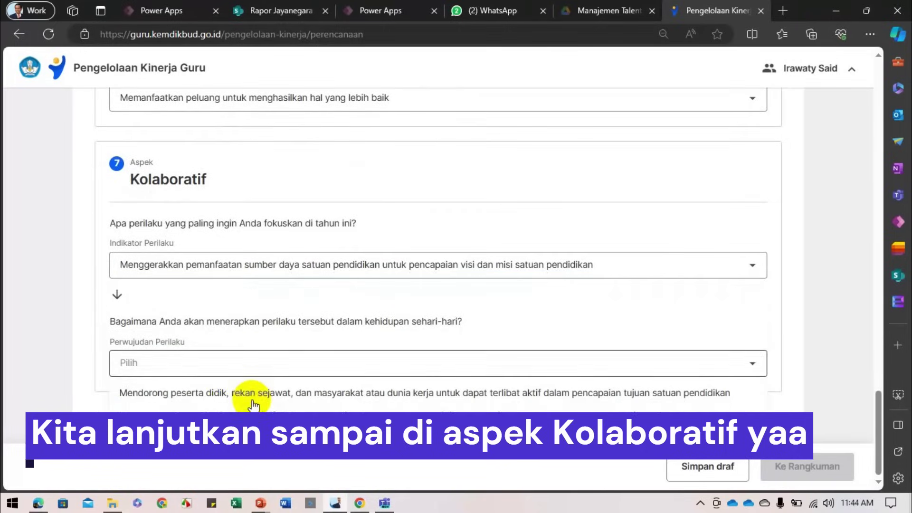
left_click(255, 421)
left_click(278, 272)
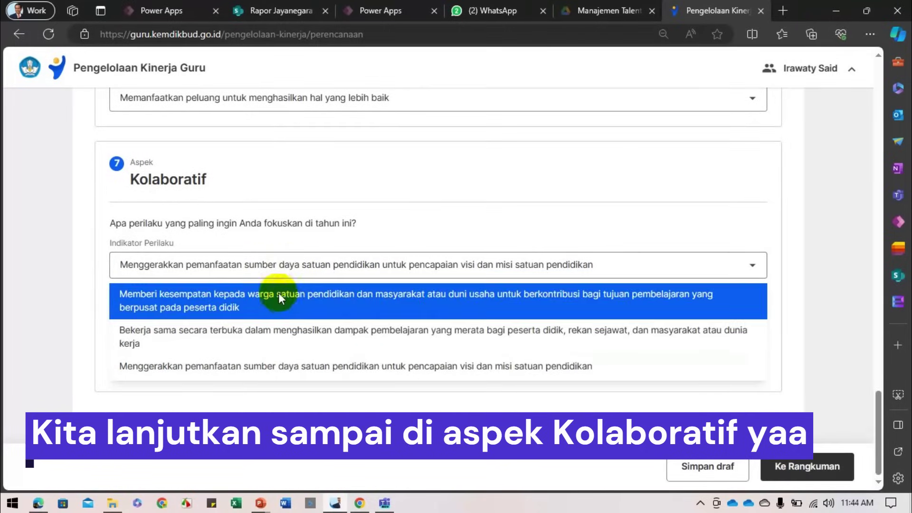
left_click(278, 297)
left_click(249, 376)
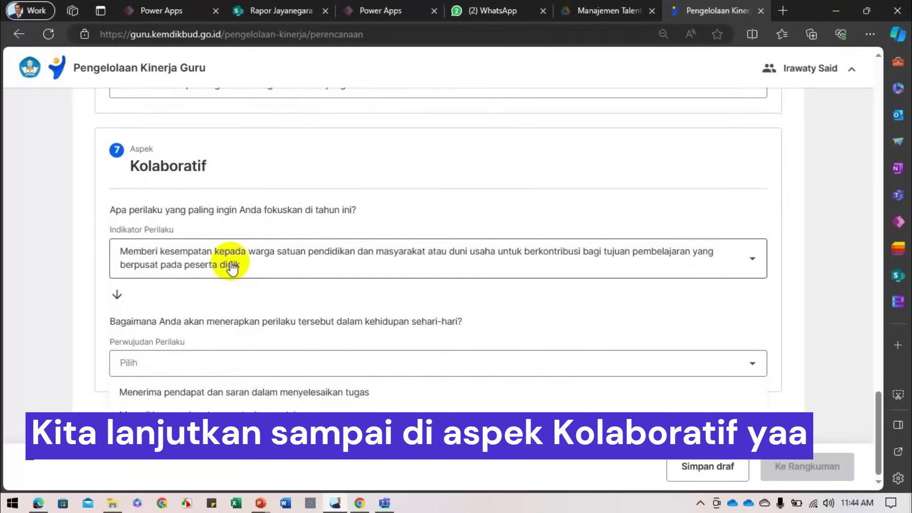
For Kolaboratif, set Indikator Perilaku to "Menggerakkan pemanfaatan sumber daya satuan pendidikan…" and Perwujudan Perilaku to "Mengoptimalkan sumber daya satuan pendidikan…".
left_click(230, 266)
left_click(231, 360)
left_click(232, 363)
left_click(228, 438)
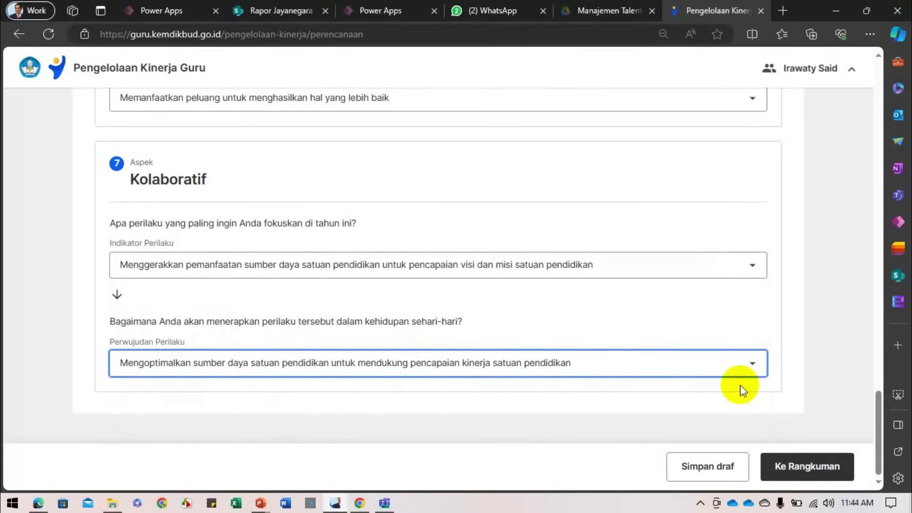
Go to the plan summary and submit the performance plan to the superior at SMKS JAYANEGARA.
left_click(806, 467)
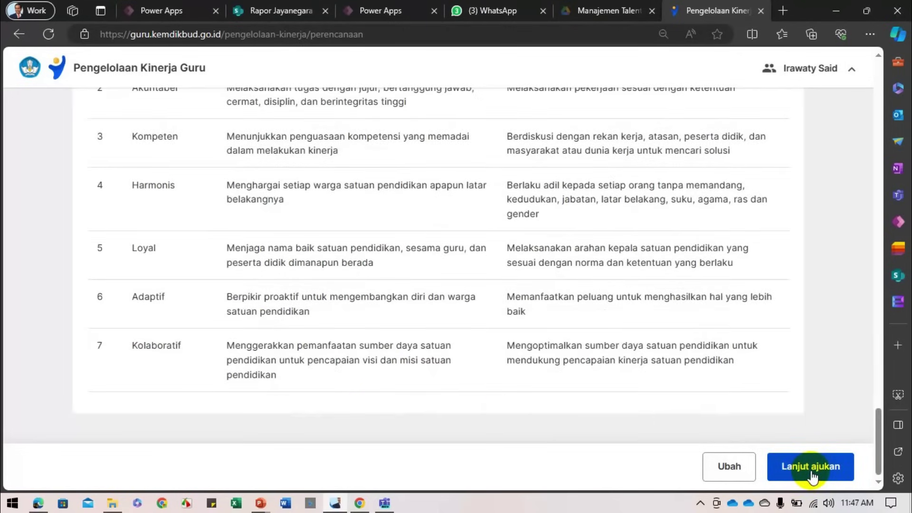
left_click(813, 473)
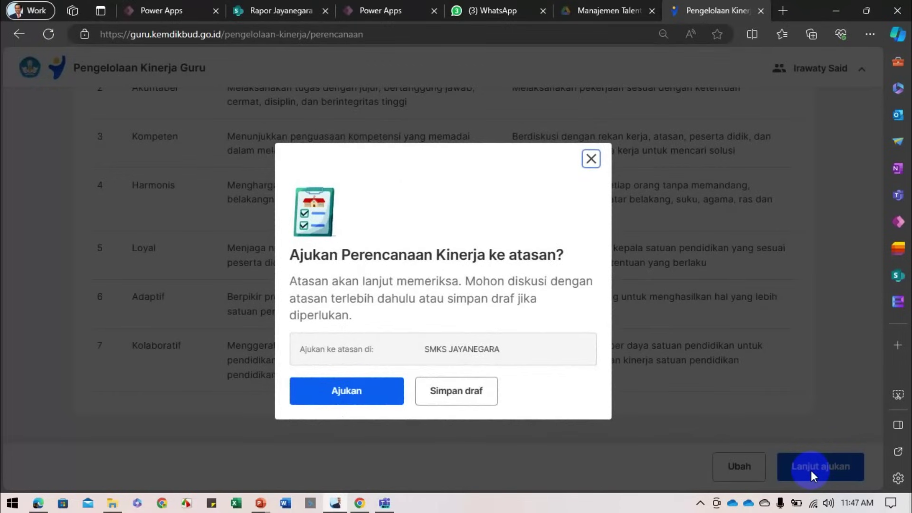
left_click(367, 395)
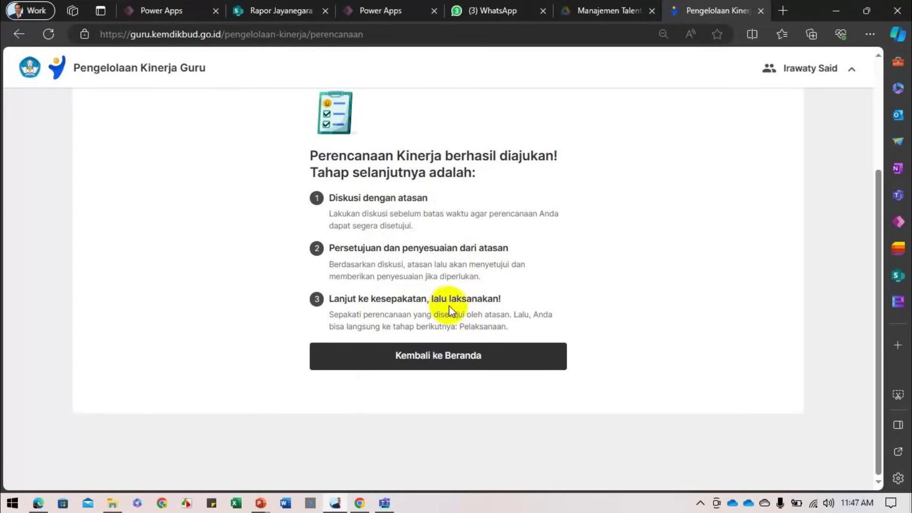
Return to Beranda and look over the submitted plan's Hasil Kerja Utama entries.
left_click(465, 359)
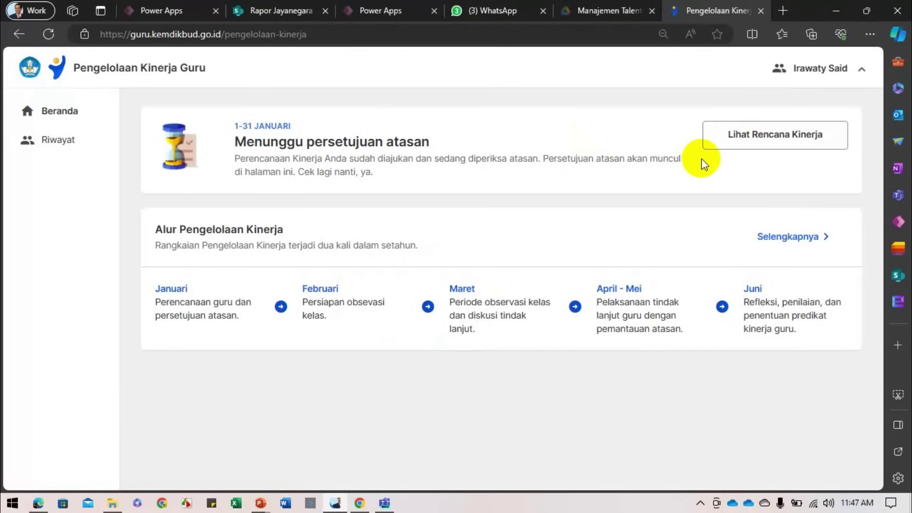
left_click(749, 135)
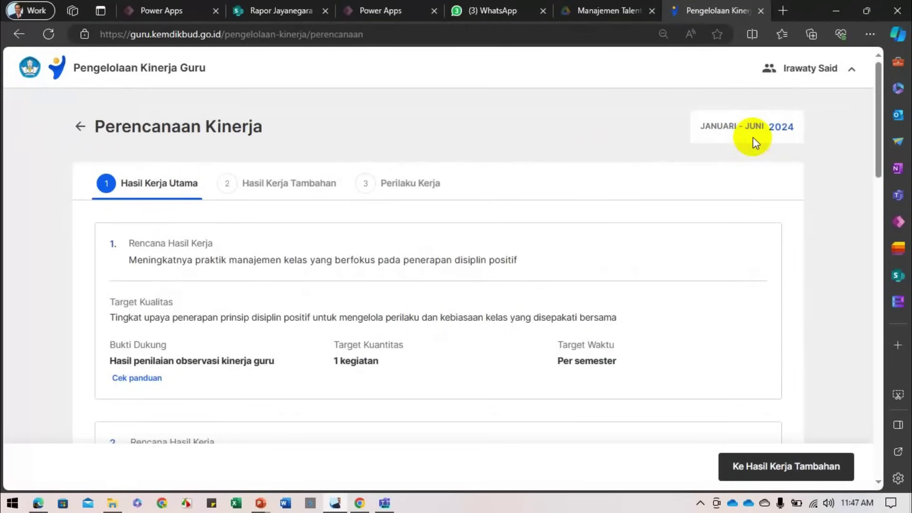
scroll(614, 226, "down", 15)
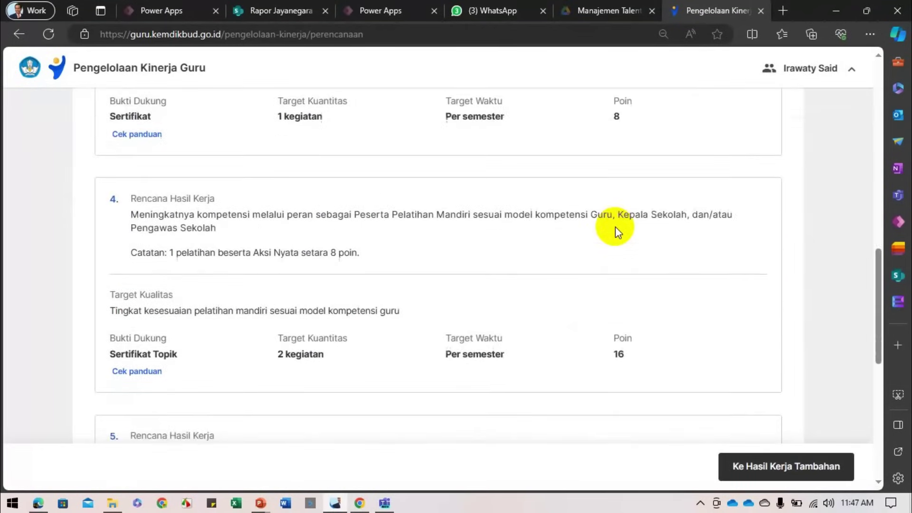
scroll(615, 227, "up", 15)
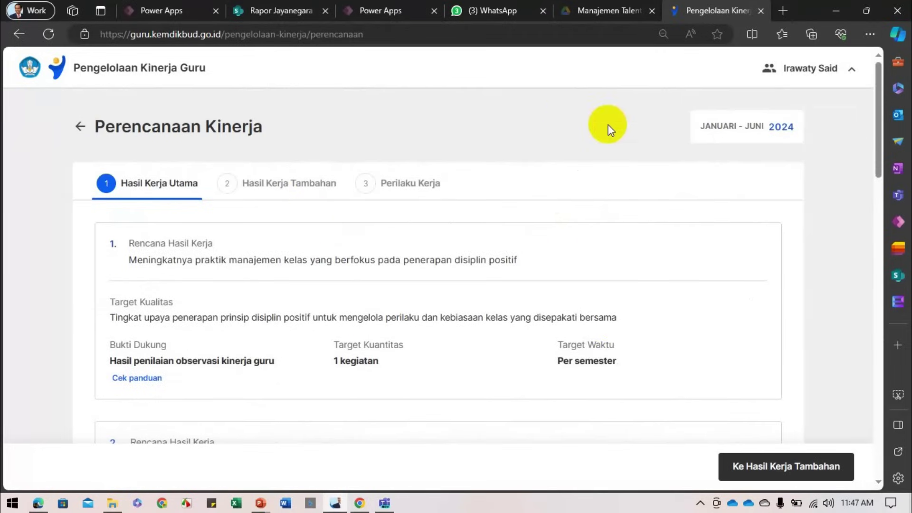
Switch to the principal's account in Chrome, check the account details and open the teacher plan review for SMKS JAYANEGARA.
left_click(358, 504)
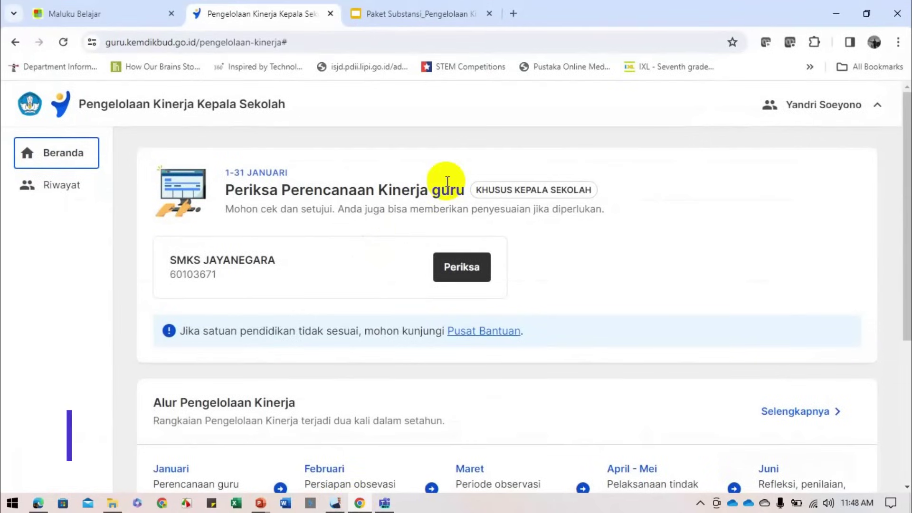
left_click(870, 111)
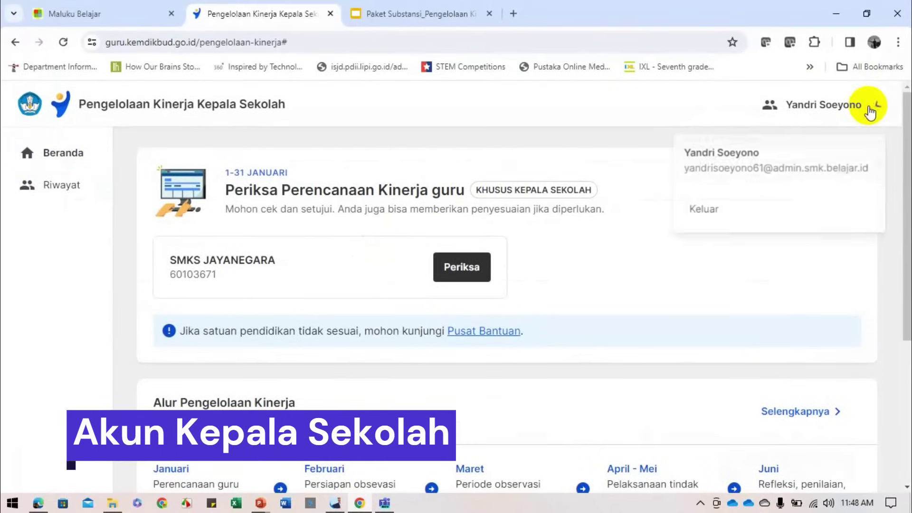
left_click(870, 111)
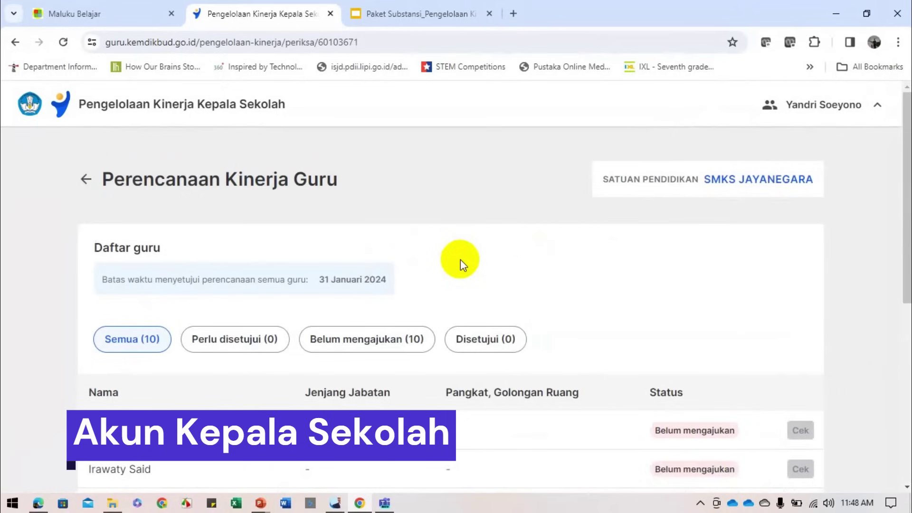
left_click(463, 266)
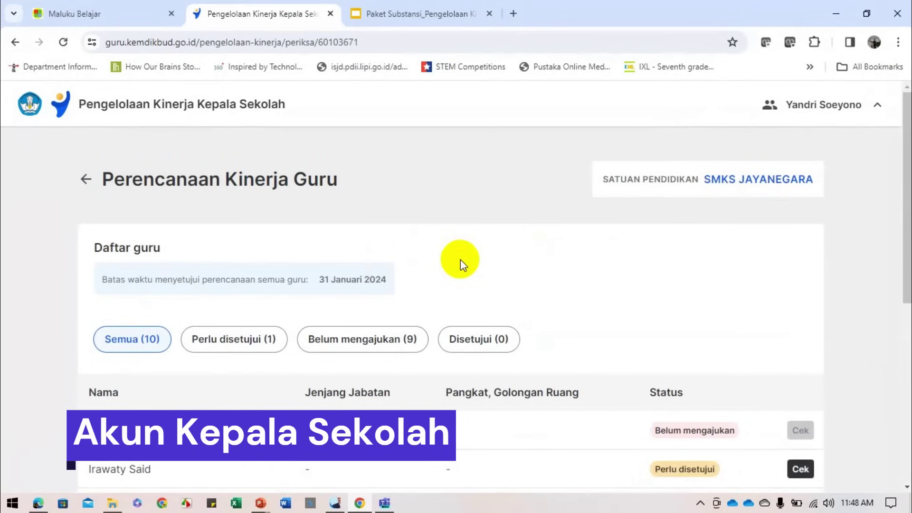
Look through the teacher list, including the Perlu disetujui filter, and open the plan of the teacher awaiting approval.
scroll(461, 259, "down", 4)
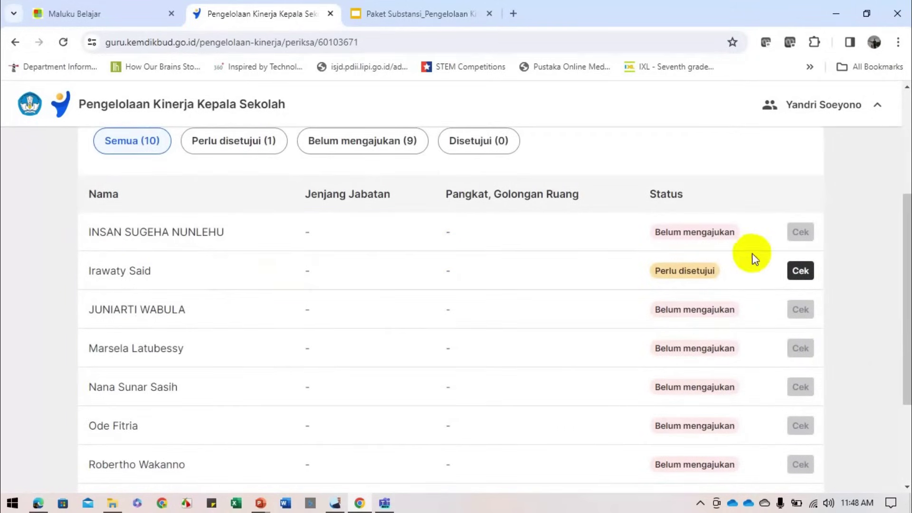
scroll(574, 258, "up", 4)
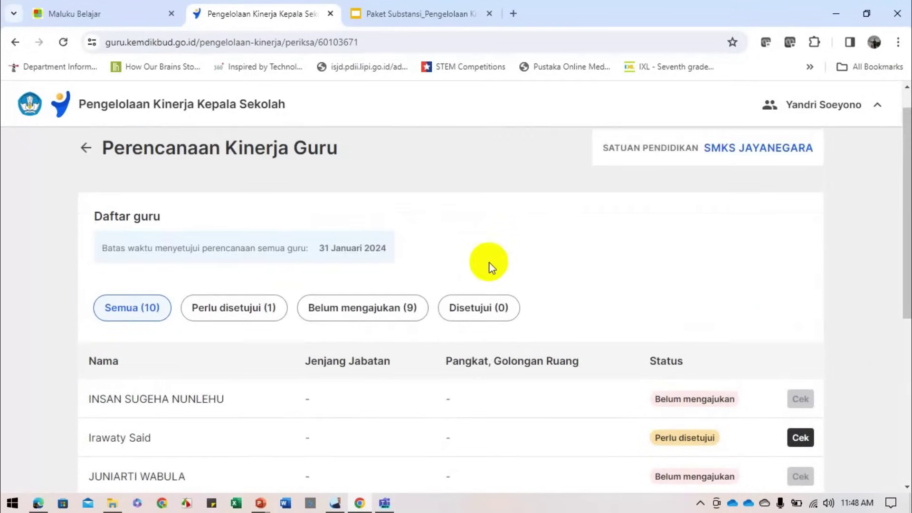
left_click(246, 322)
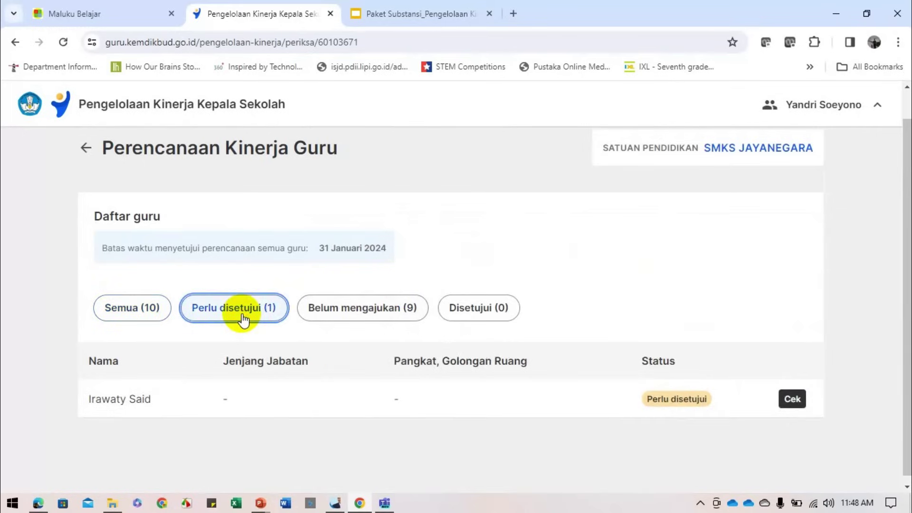
left_click(137, 321)
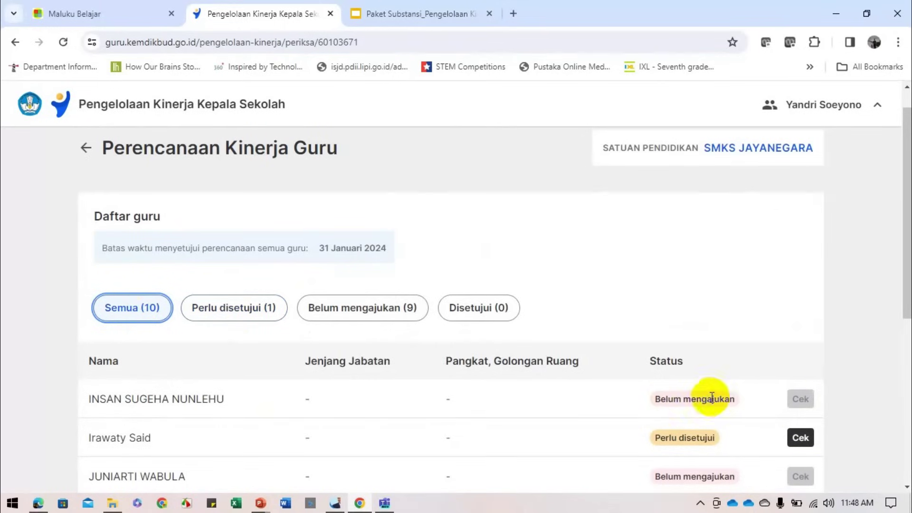
left_click(804, 439)
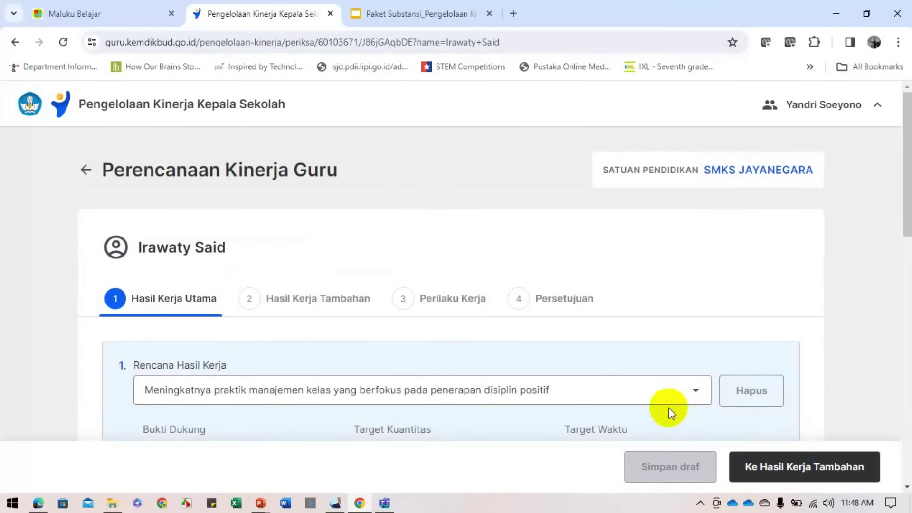
Examine each Rencana Hasil Kerja in the teacher's Hasil Kerja Utama, including supporting evidence, target quantities and points.
scroll(379, 364, "down", 3)
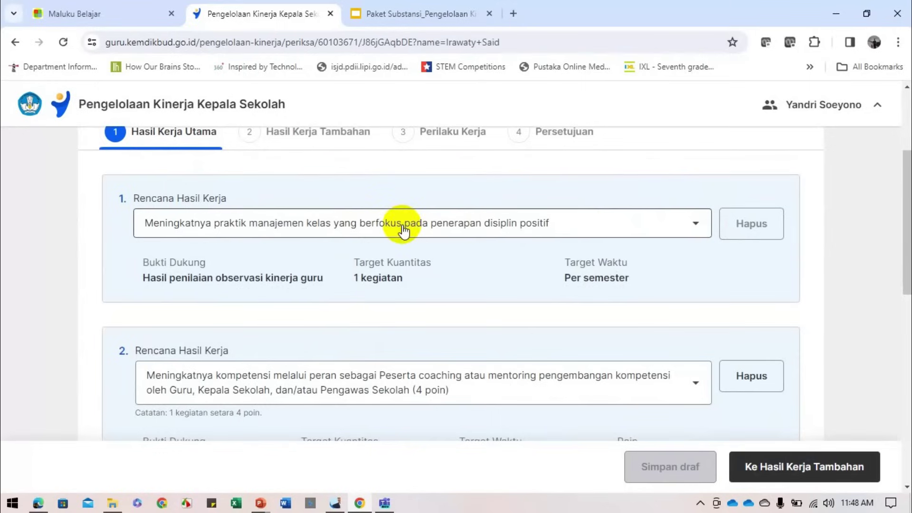
scroll(403, 232, "down", 1)
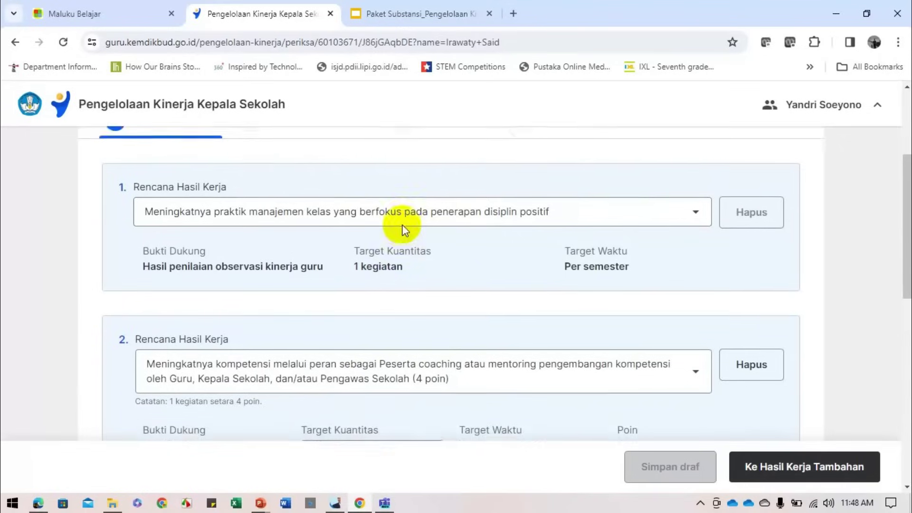
scroll(403, 232, "up", 2)
scroll(403, 232, "up", 1)
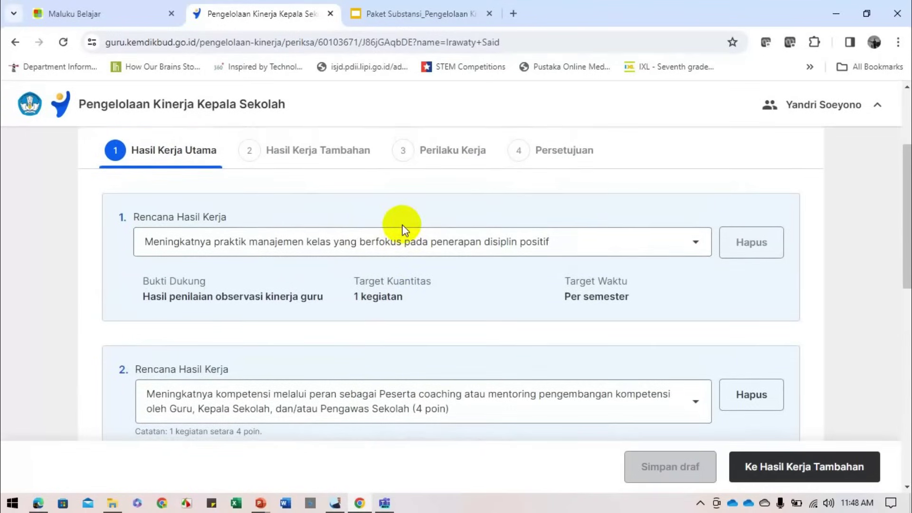
scroll(403, 232, "down", 6)
scroll(403, 231, "down", 2)
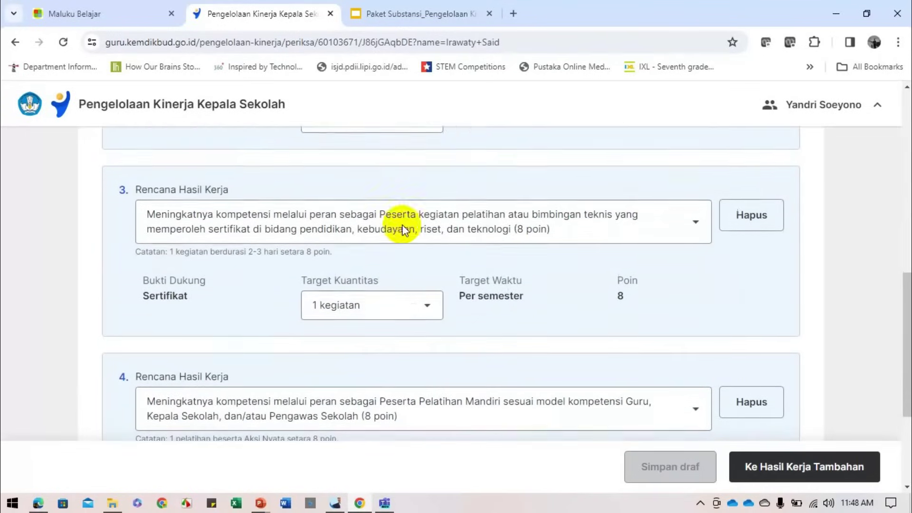
scroll(752, 205, "up", 8)
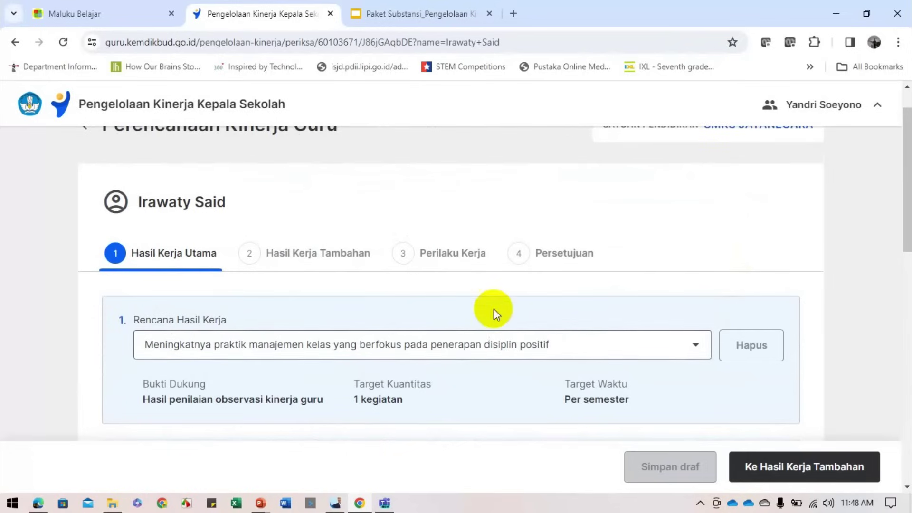
scroll(492, 308, "down", 2)
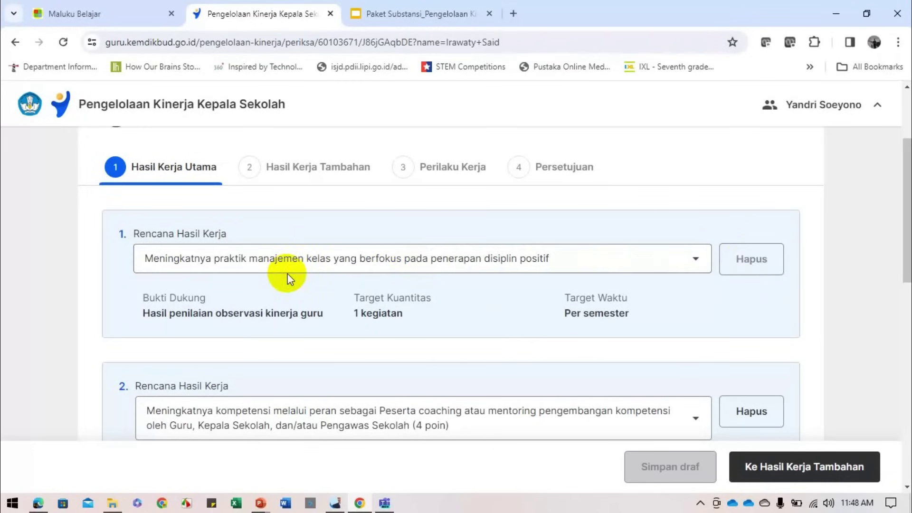
scroll(296, 330, "down", 1)
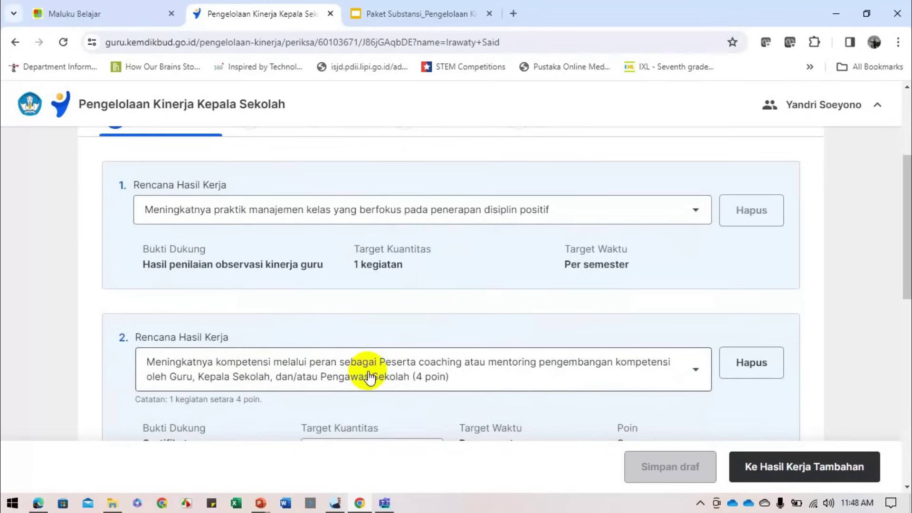
scroll(437, 377, "down", 3)
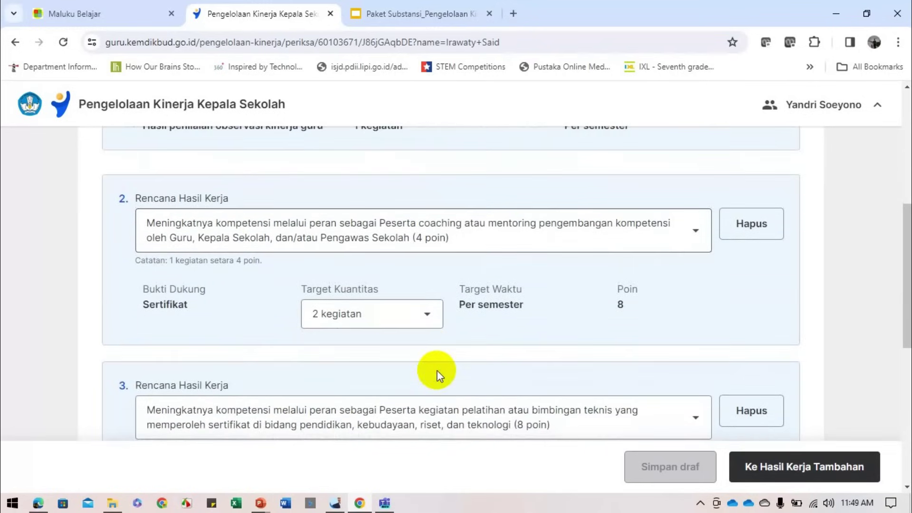
scroll(437, 375, "up", 4)
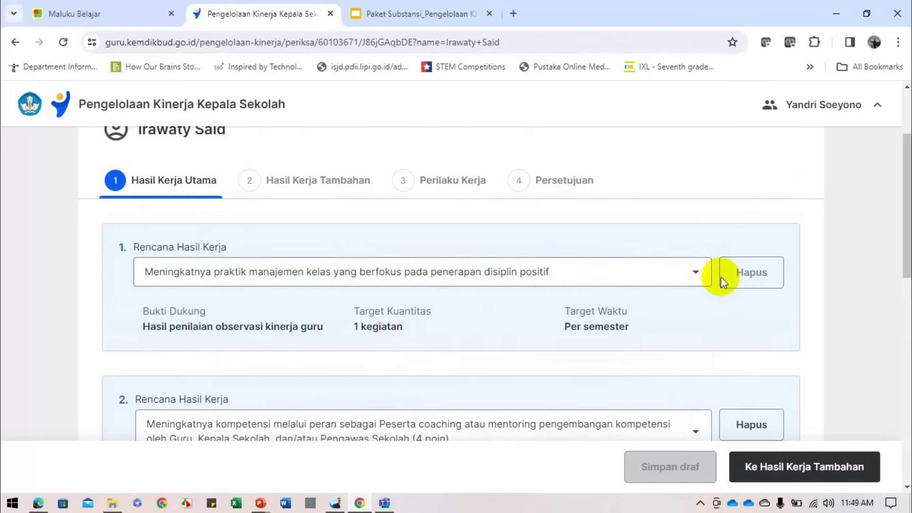
Change Rencana Hasil Kerja 1 to "Meningkatnya praktik dukungan psikologis yang berfokus pada umpan balik konstruktif".
left_click(585, 275)
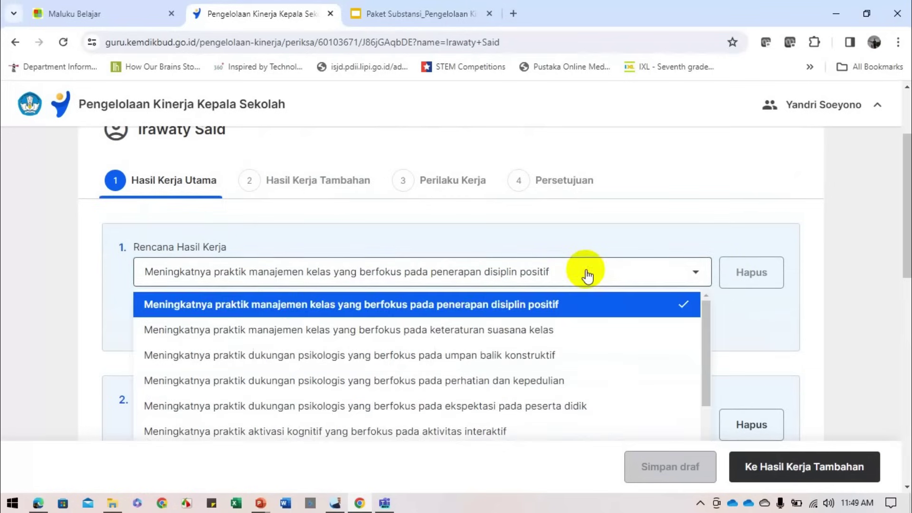
scroll(549, 318, "down", 1)
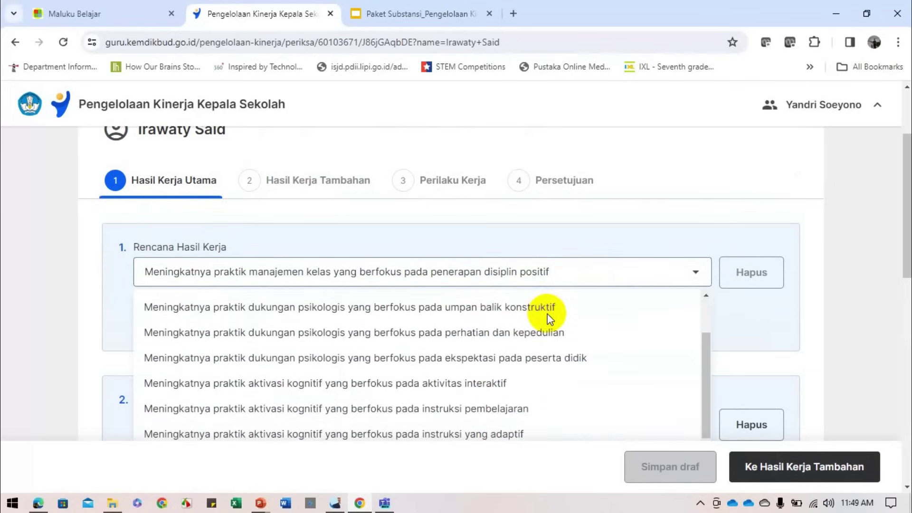
scroll(495, 350, "up", 2)
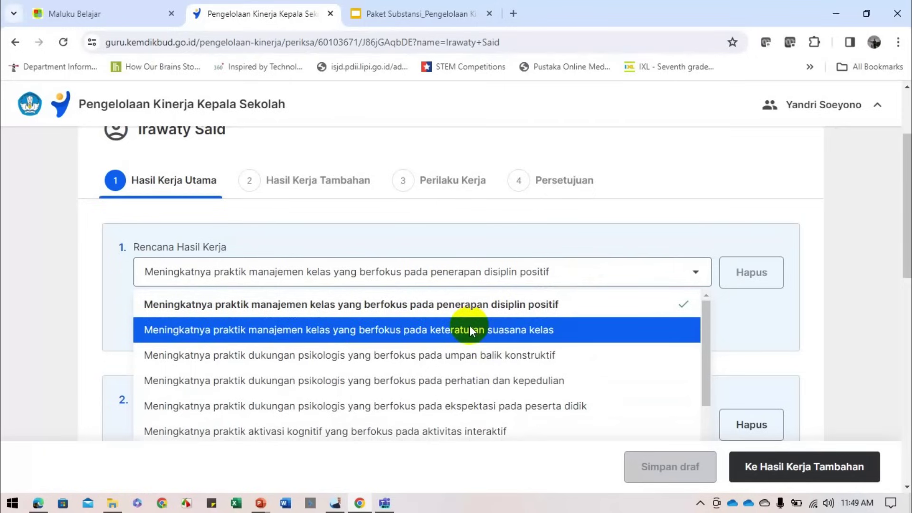
left_click(481, 355)
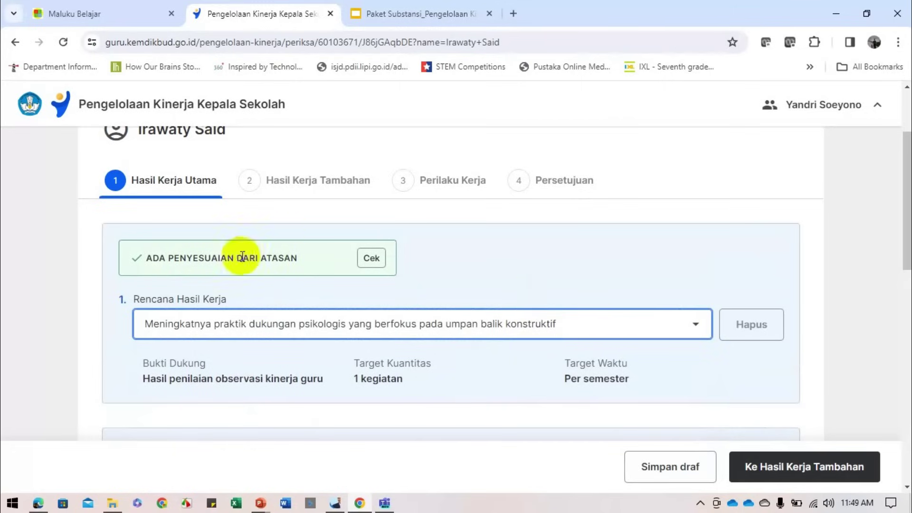
Set the Target Kuantitas of Rencana Hasil Kerja 4, the Pelatihan Mandiri item, to 4 kegiatan.
scroll(357, 335, "down", 3)
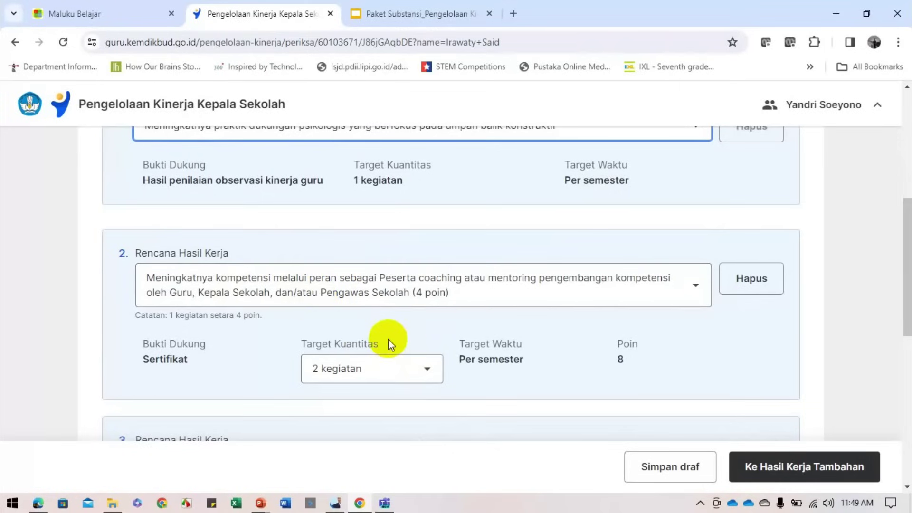
scroll(389, 338, "down", 1)
scroll(388, 338, "down", 3)
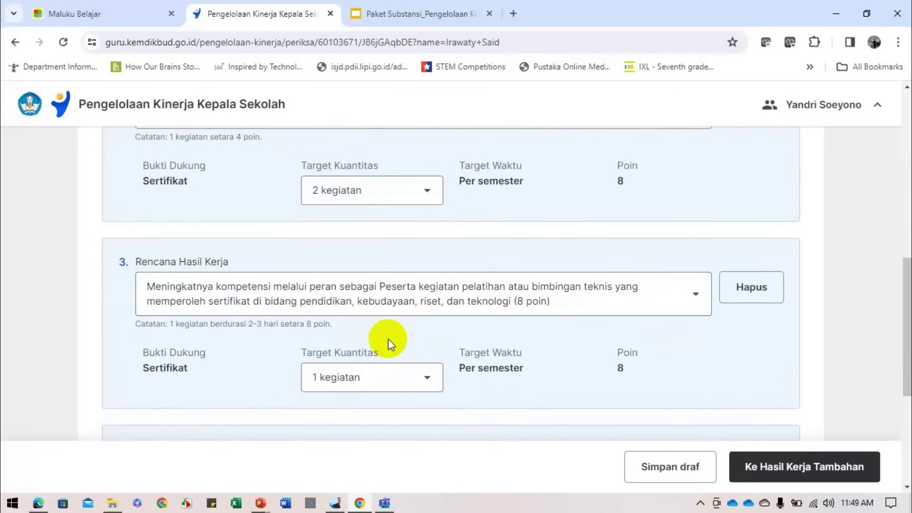
scroll(389, 338, "down", 4)
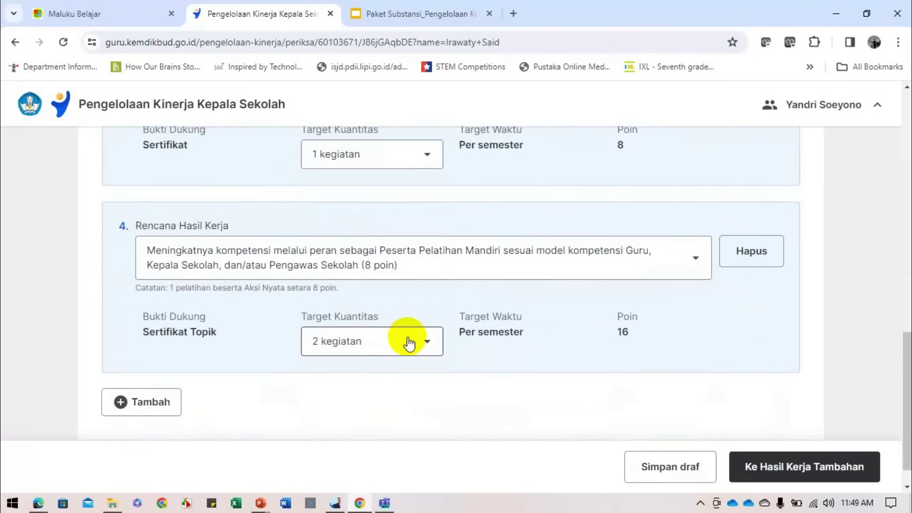
left_click(408, 342)
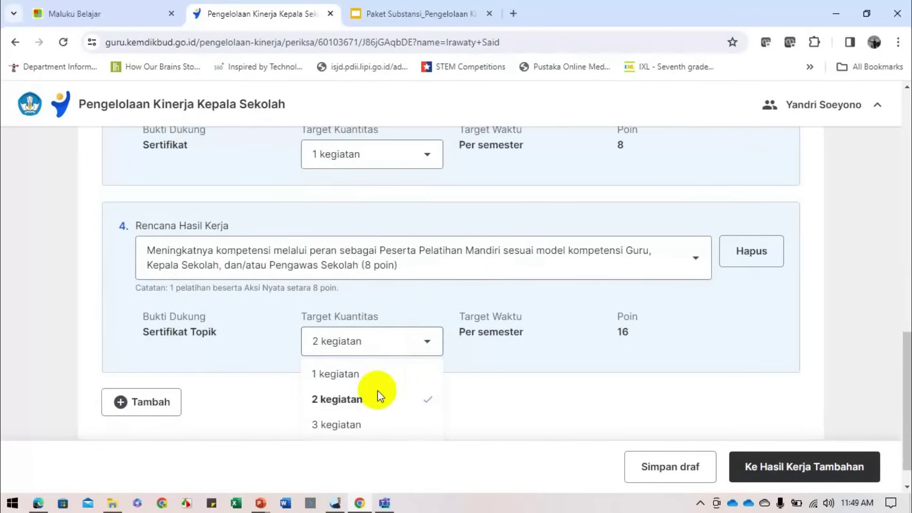
scroll(374, 406, "down", 1)
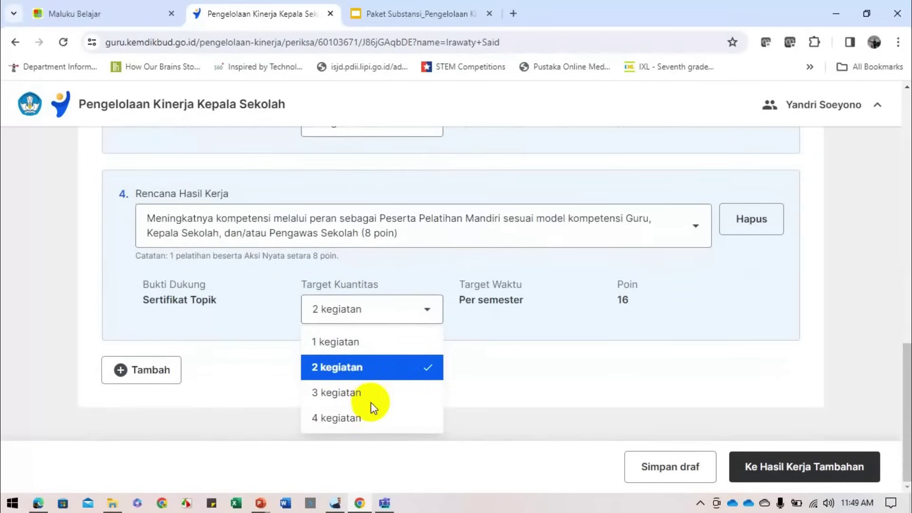
left_click(343, 428)
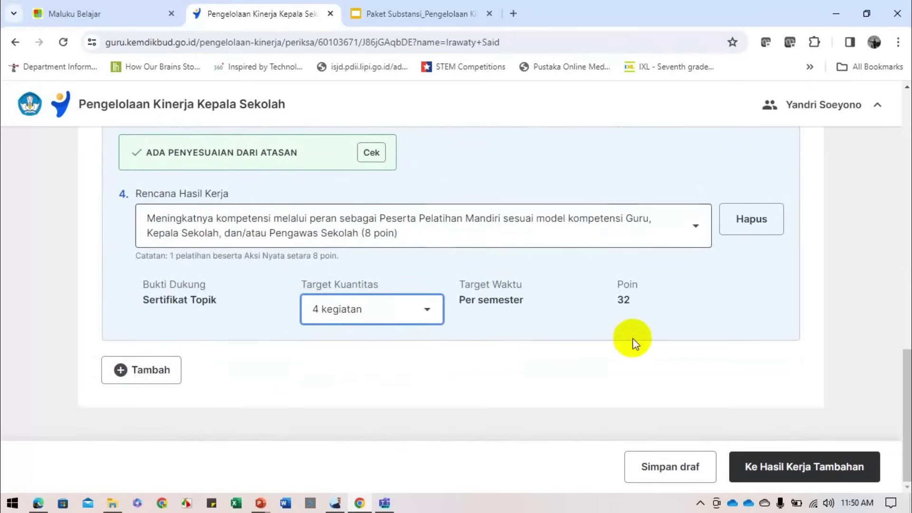
scroll(674, 285, "down", 1)
scroll(673, 280, "up", 15)
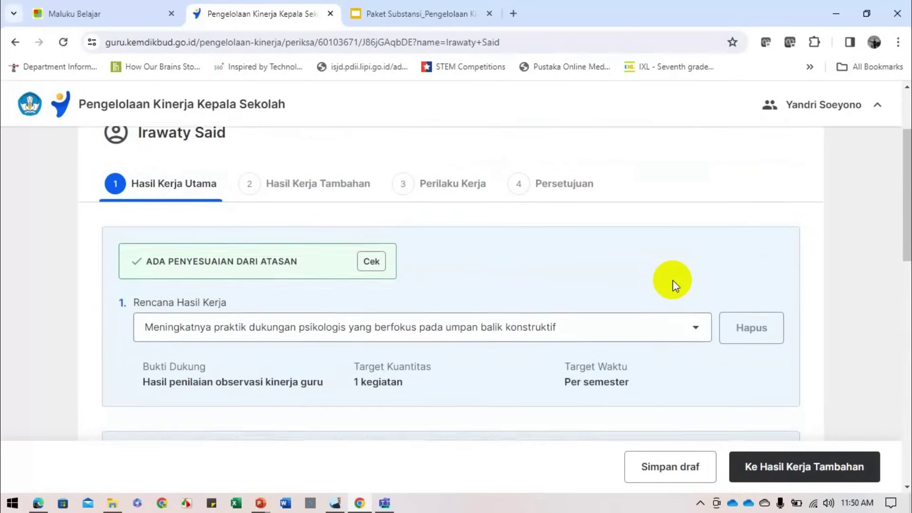
scroll(673, 280, "down", 15)
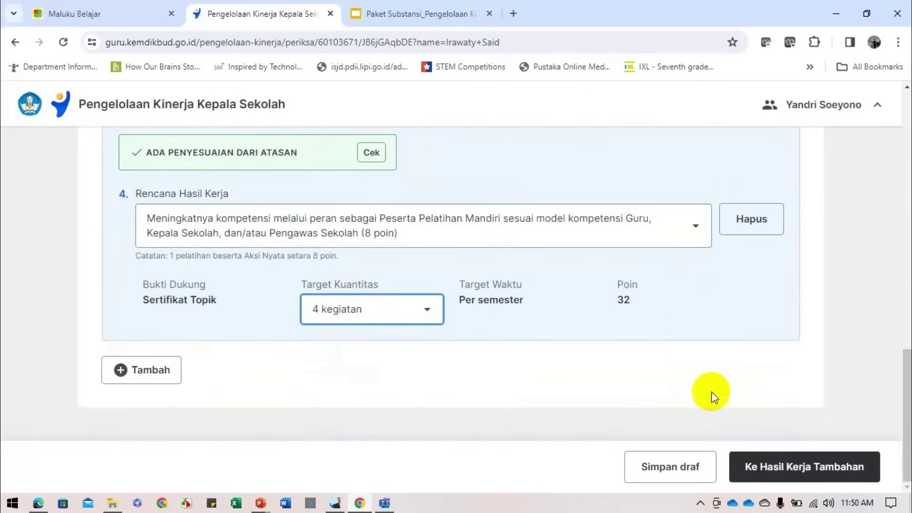
Continue to Hasil Kerja Tambahan and check the teacher's additional tasks and the alternatives offered for the first one.
left_click(781, 463)
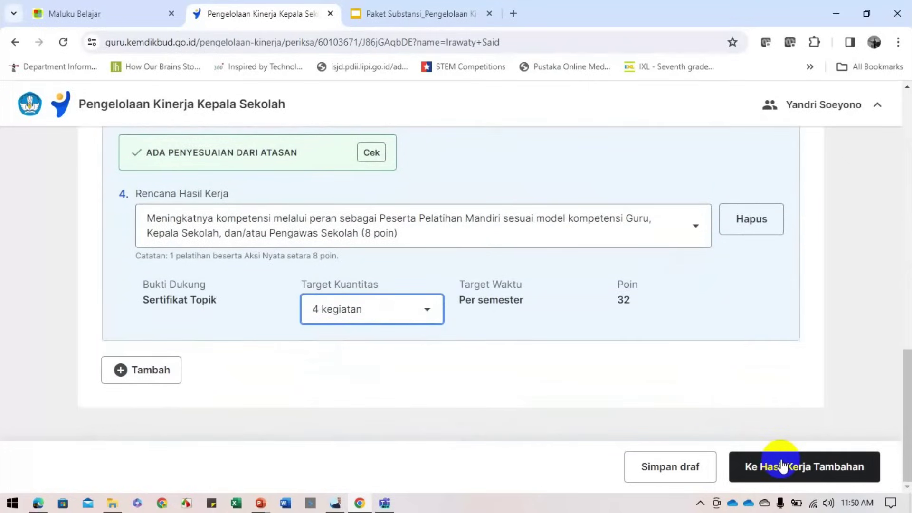
left_click(782, 463)
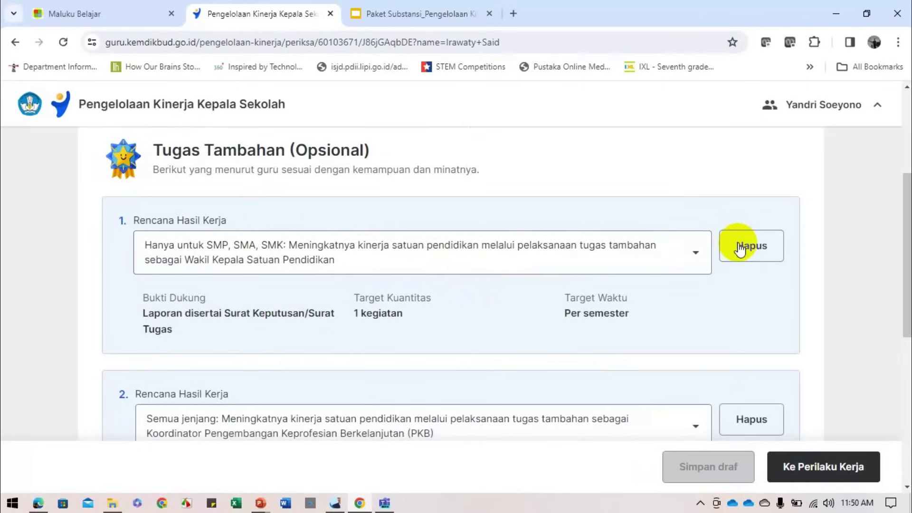
left_click(480, 266)
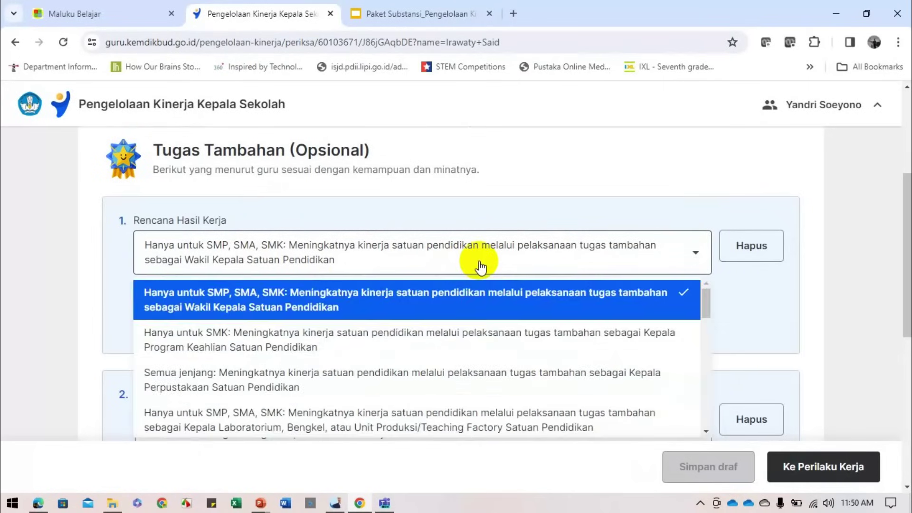
left_click(480, 266)
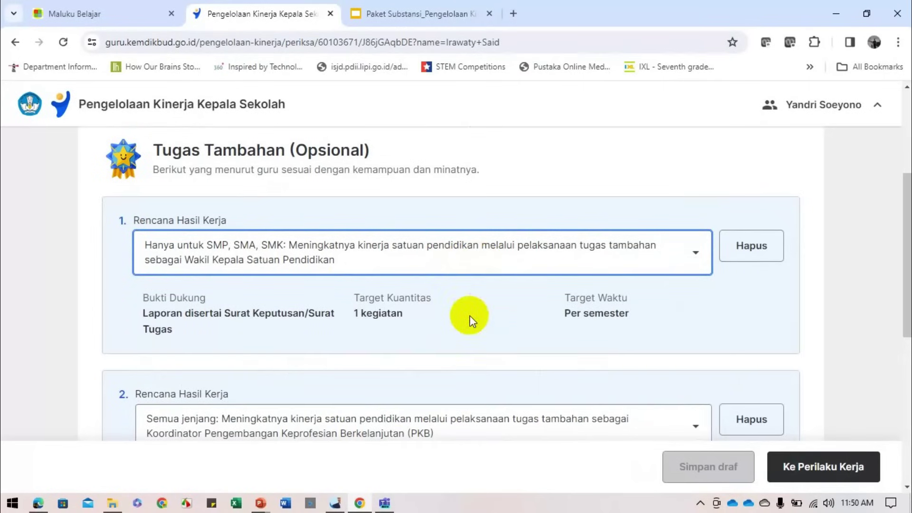
scroll(469, 320, "down", 5)
scroll(471, 320, "down", 3)
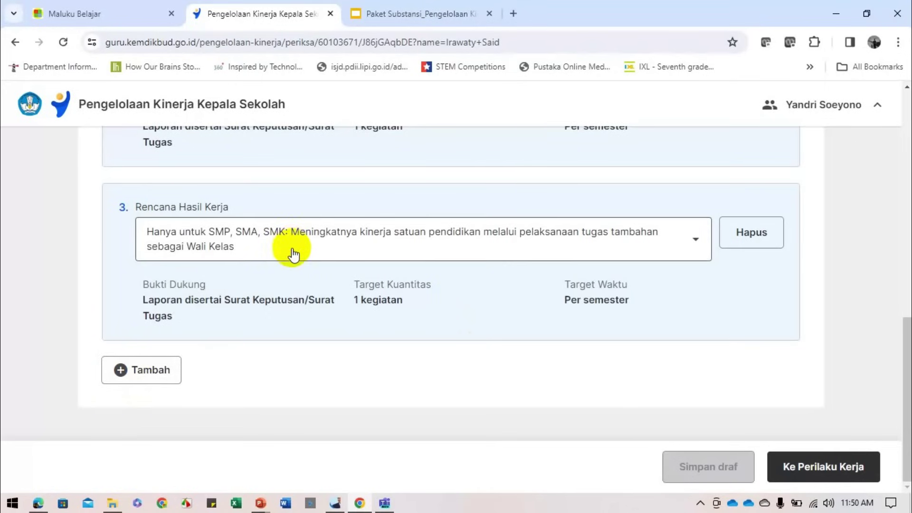
Add a fourth additional task with the Rencana Hasil Kerja for all levels (Semua jenjang) as Guru Piket.
left_click(151, 371)
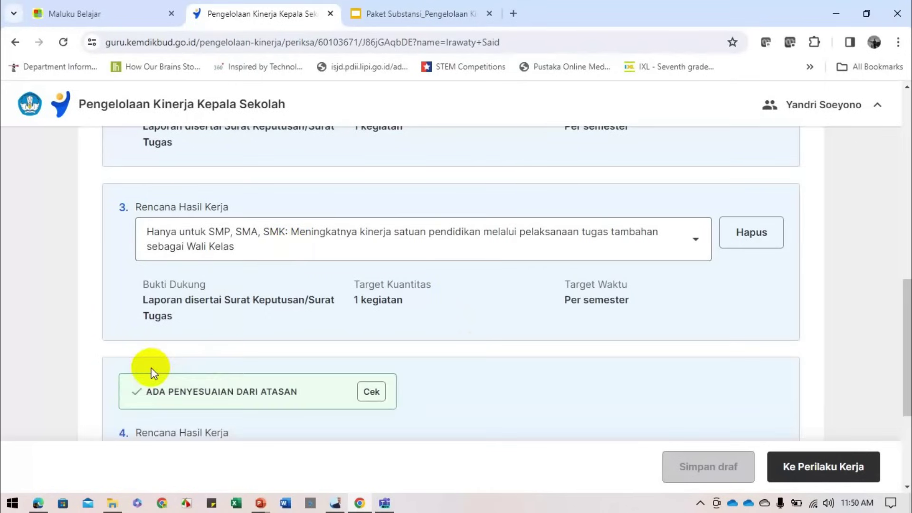
scroll(209, 401, "down", 4)
left_click(285, 259)
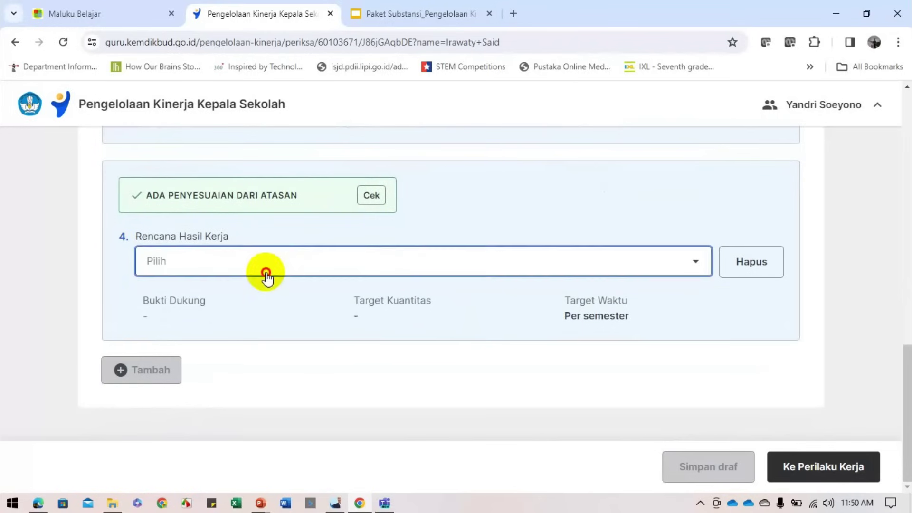
scroll(294, 338, "down", 5)
scroll(292, 335, "down", 4)
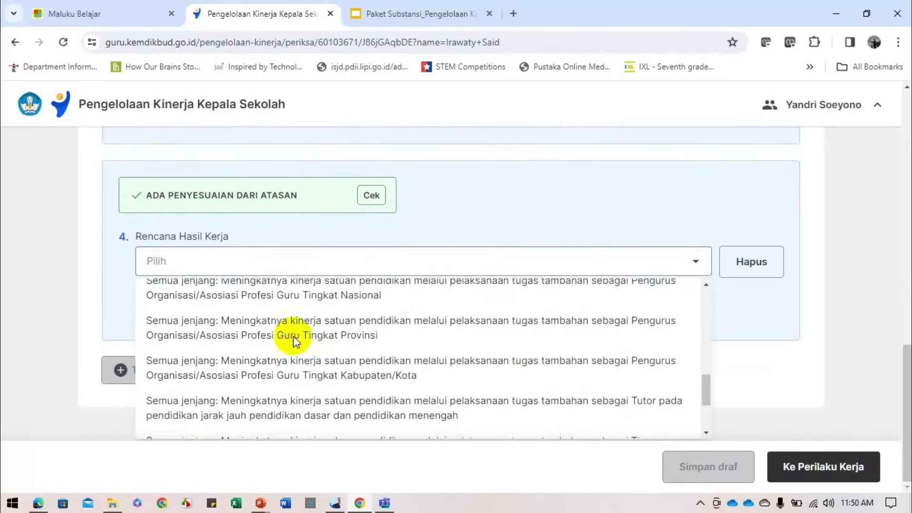
scroll(307, 389, "up", 7)
left_click(308, 389)
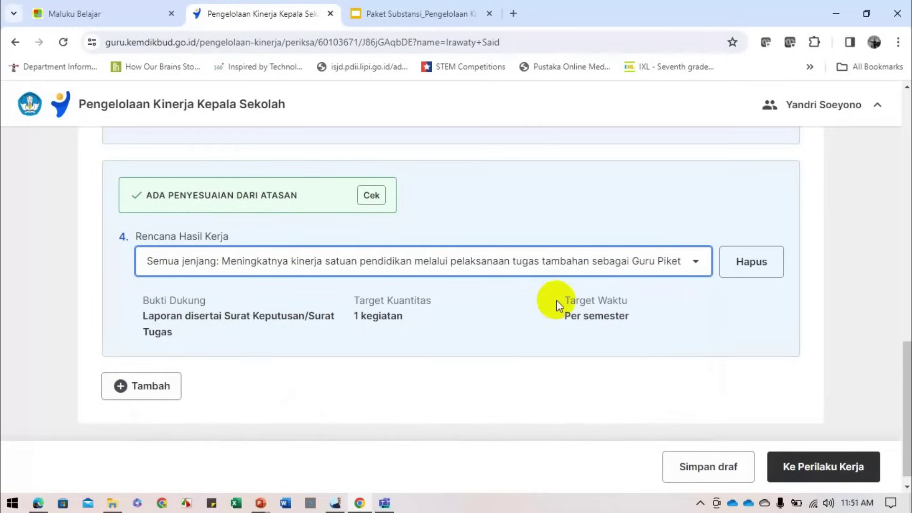
Continue to Perilaku Kerja and check the Indikator Perilaku and Perwujudan Perilaku choices of the Berorientasi Pelayanan aspect.
left_click(829, 466)
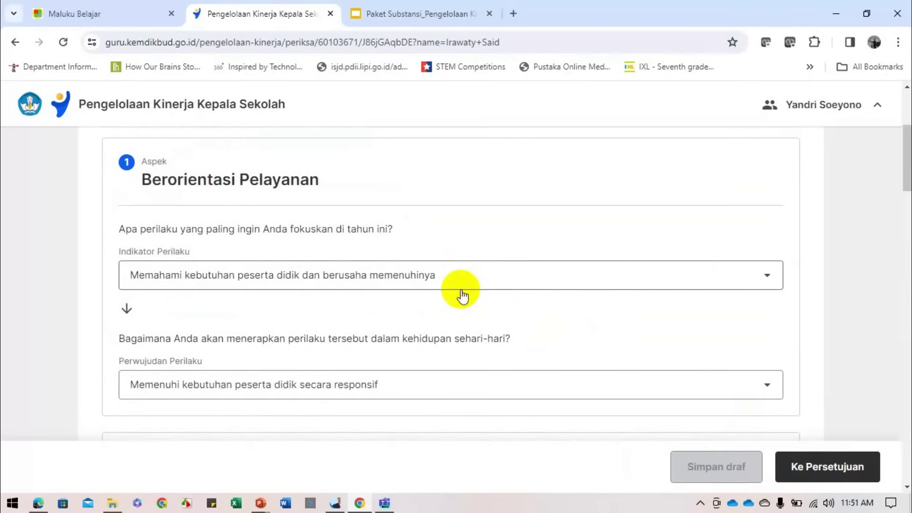
scroll(268, 232, "down", 3)
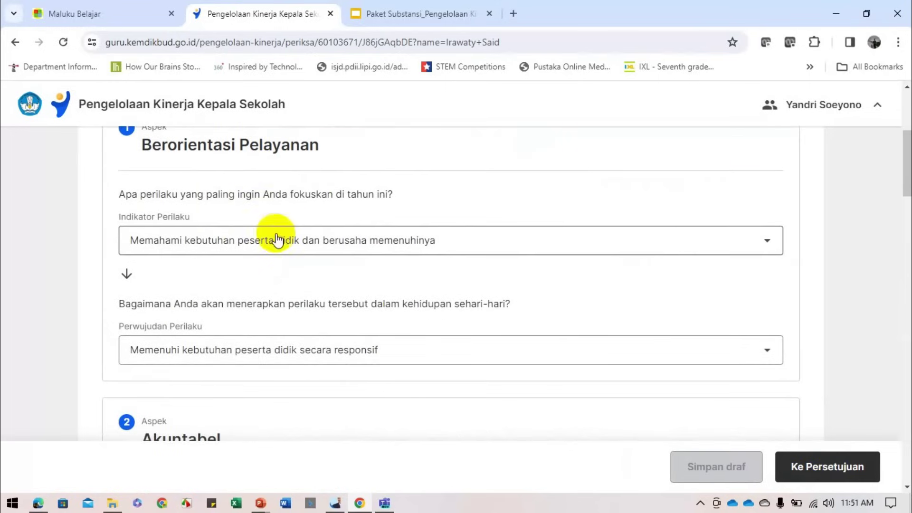
left_click(265, 246)
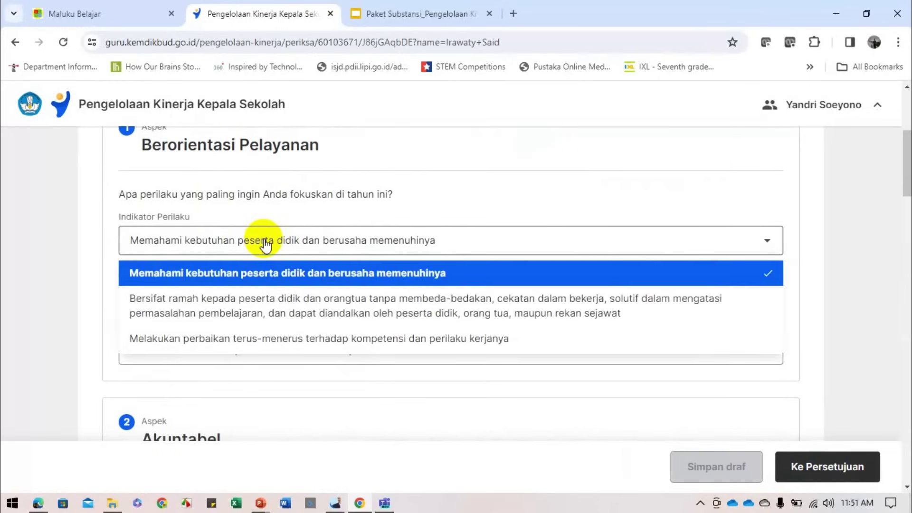
left_click(265, 246)
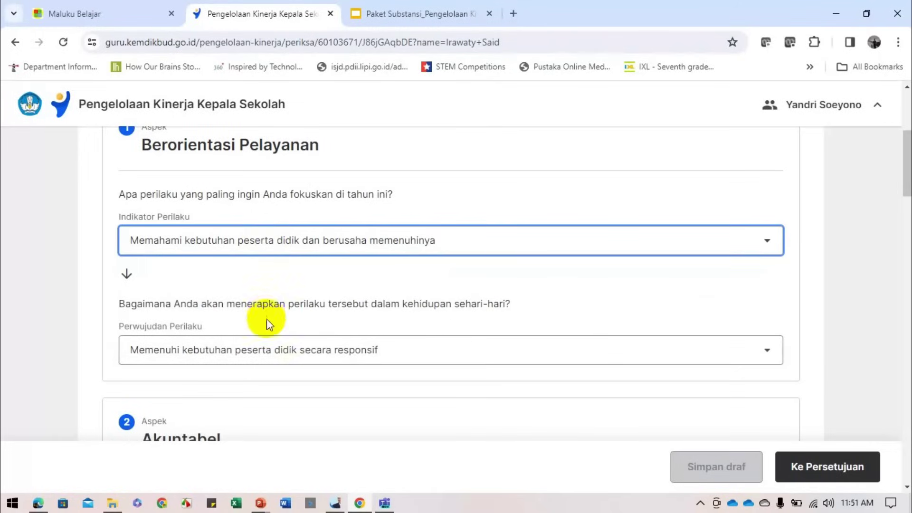
scroll(276, 352, "down", 1)
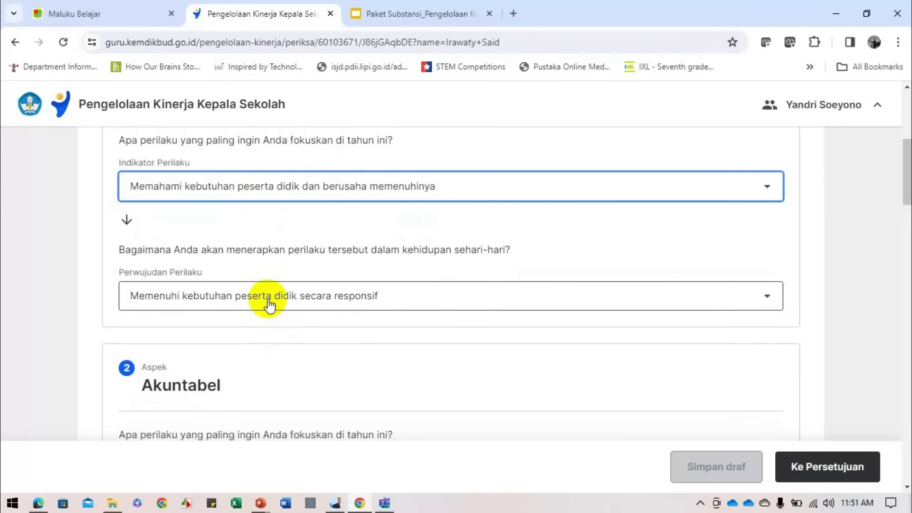
left_click(306, 297)
left_click(306, 297)
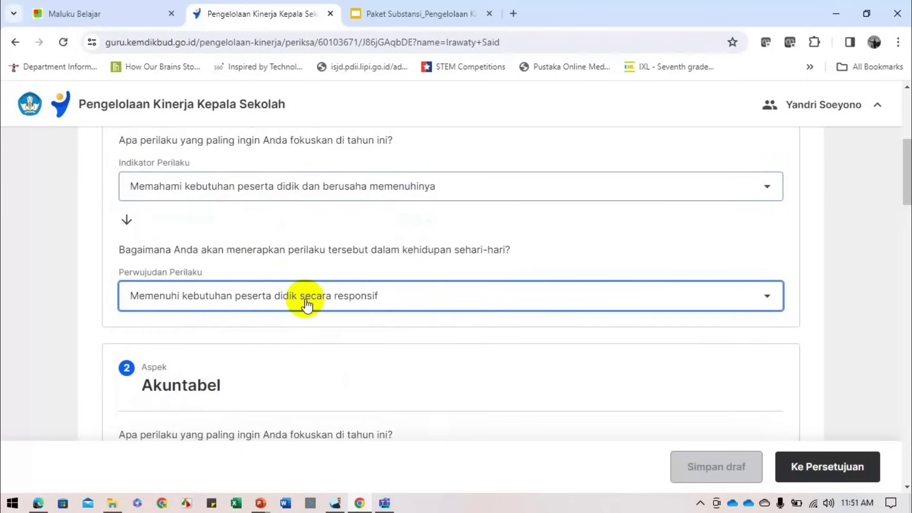
Change the Perwujudan Perilaku of the Akuntabel aspect to "Bertanggung jawab atas hasil kerja yang dilakukan dan bersedia dievaluasi".
scroll(307, 304, "down", 3)
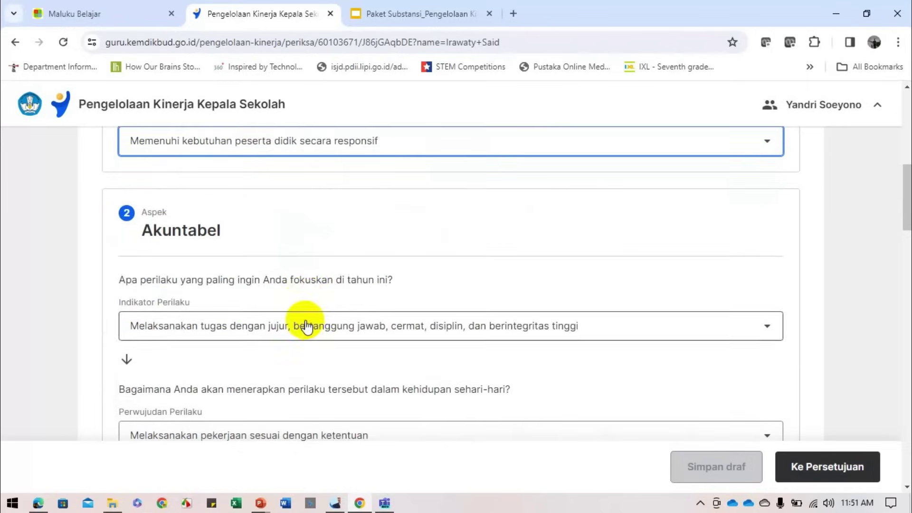
left_click(307, 327)
scroll(306, 326, "down", 1)
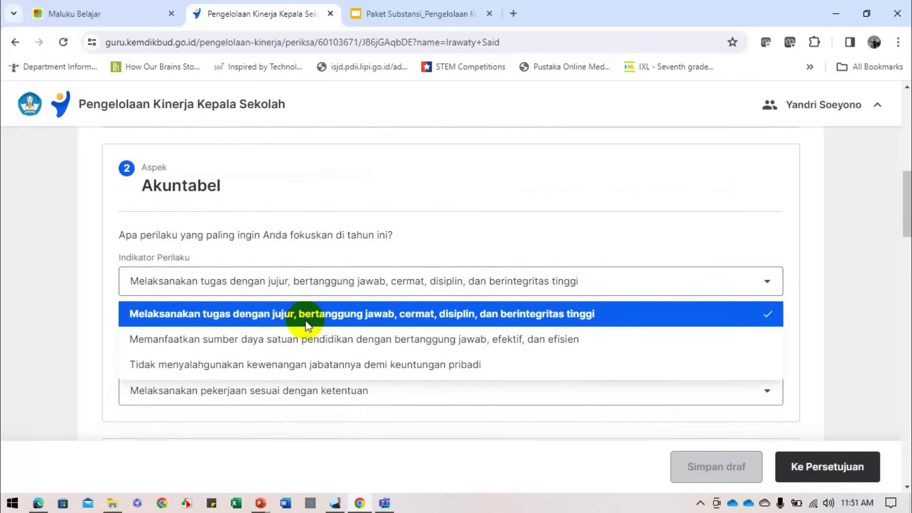
left_click(297, 252)
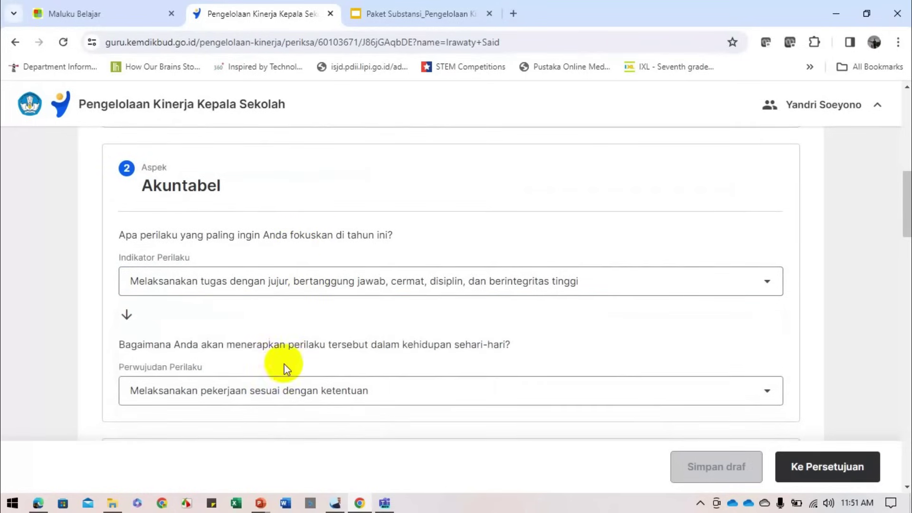
scroll(285, 383, "down", 1)
left_click(271, 326)
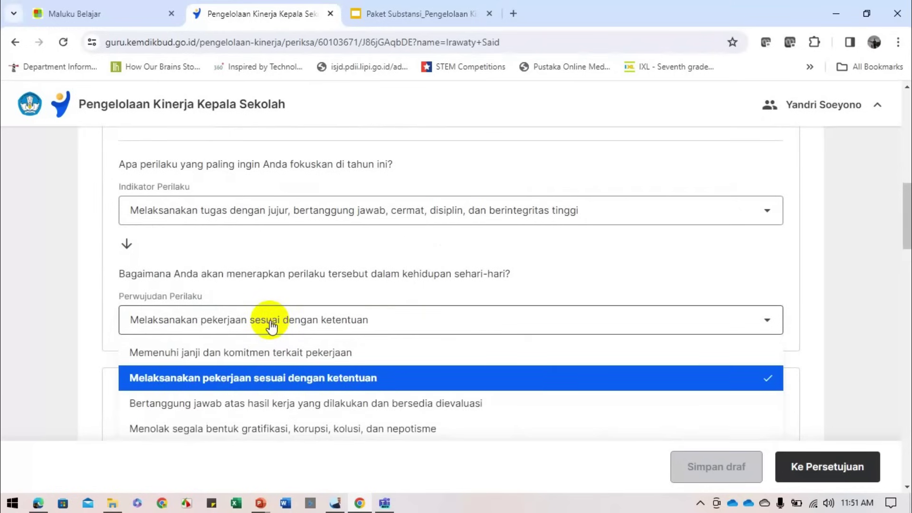
scroll(271, 326, "down", 2)
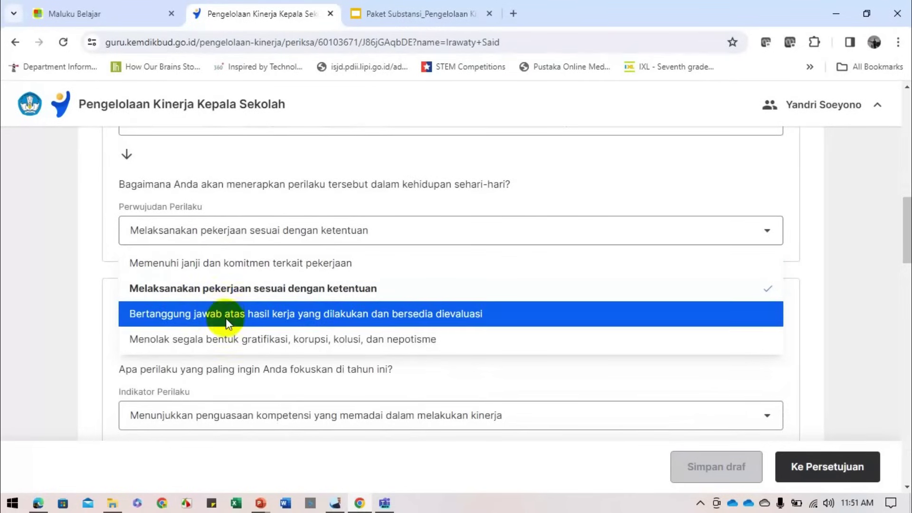
left_click(262, 322)
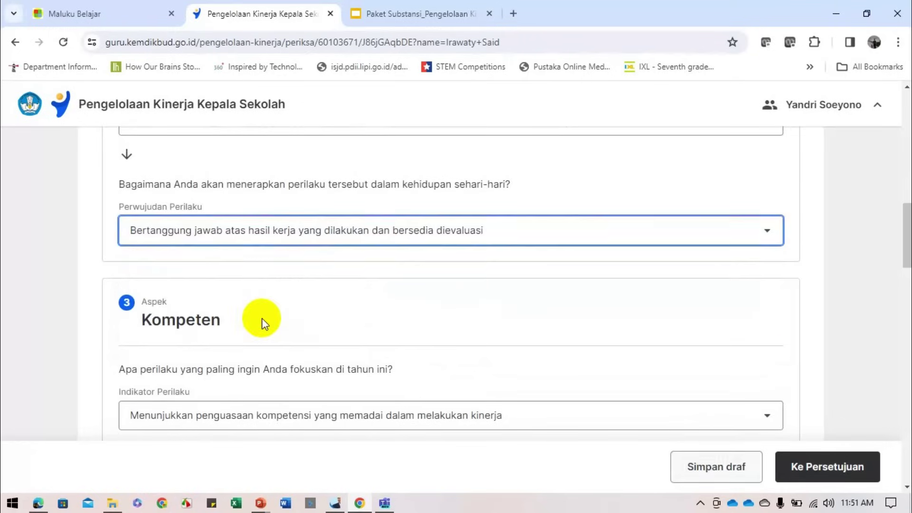
scroll(291, 287, "up", 3)
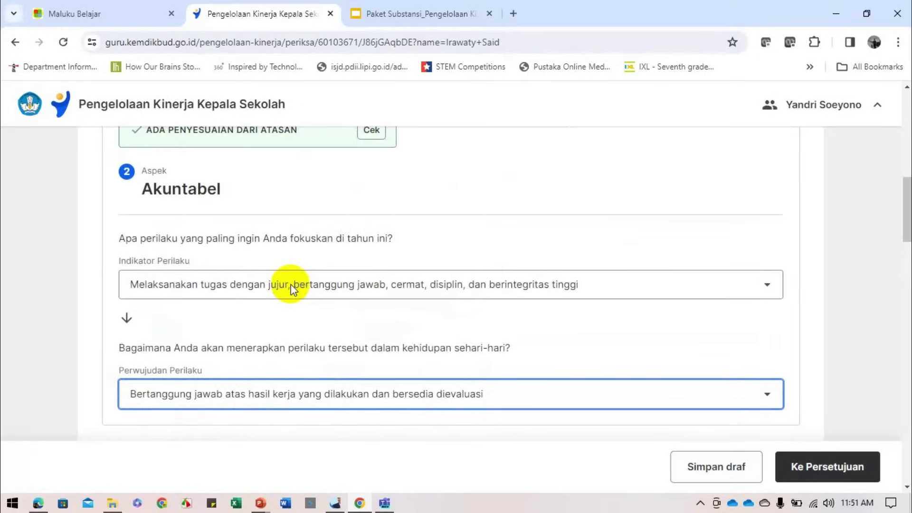
scroll(291, 287, "up", 1)
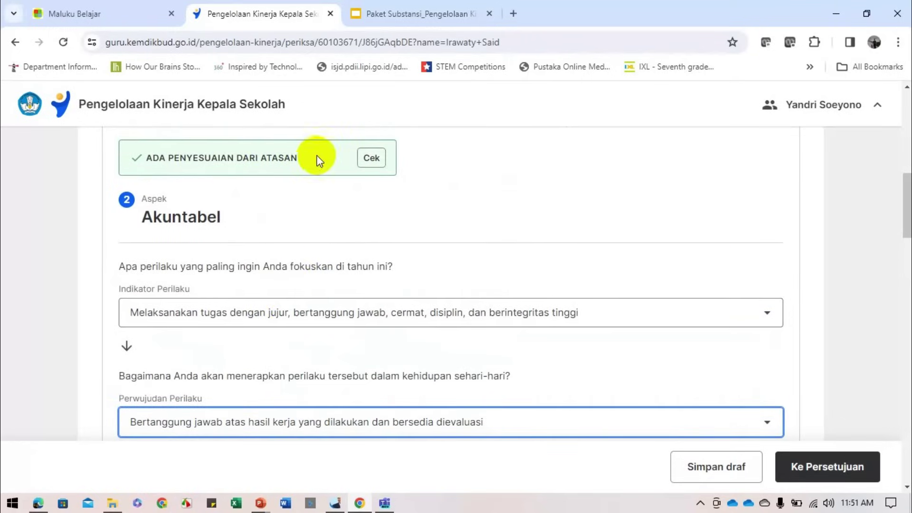
Continue to Persetujuan and review the summary of Hasil Kerja Utama, Hasil Kerja Tambahan and Perilaku Kerja.
scroll(383, 299, "down", 20)
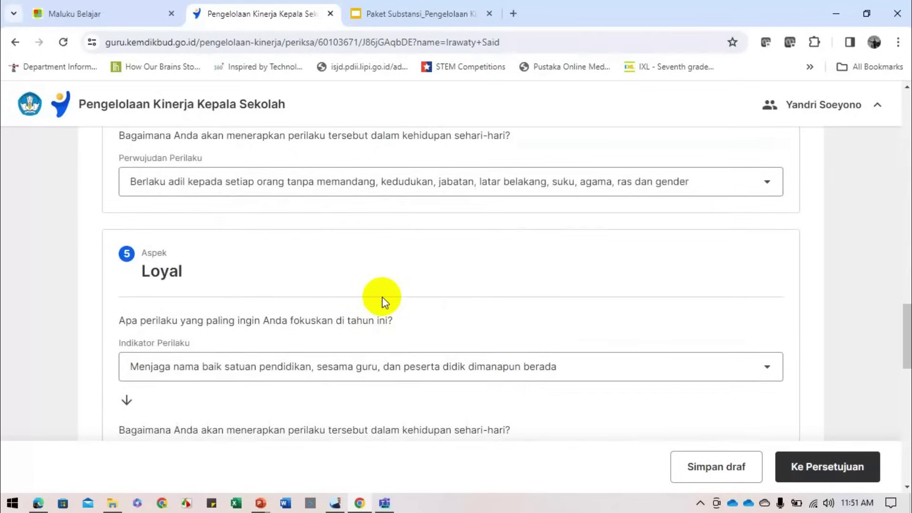
scroll(382, 299, "down", 8)
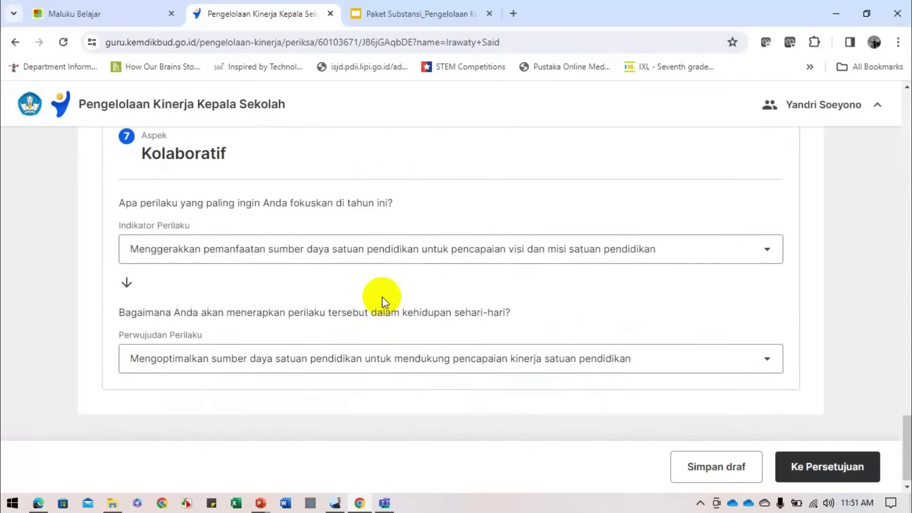
left_click(814, 466)
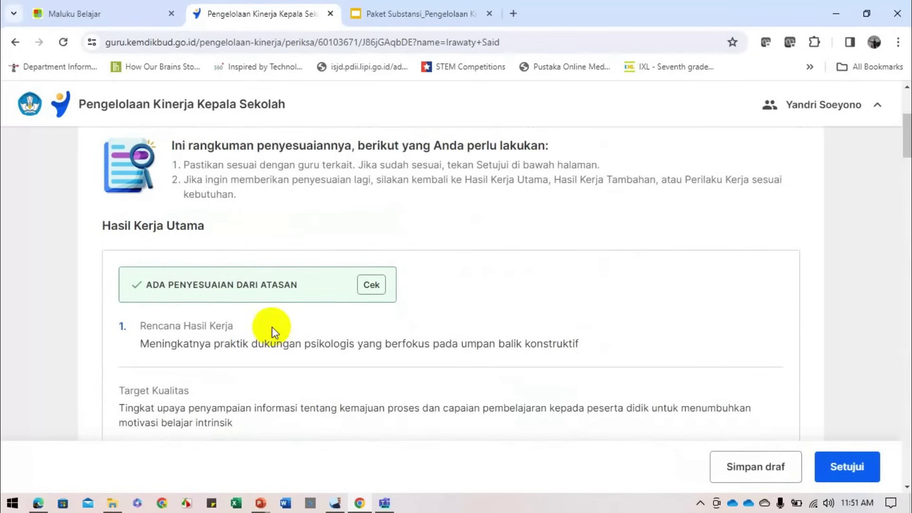
scroll(294, 340, "down", 10)
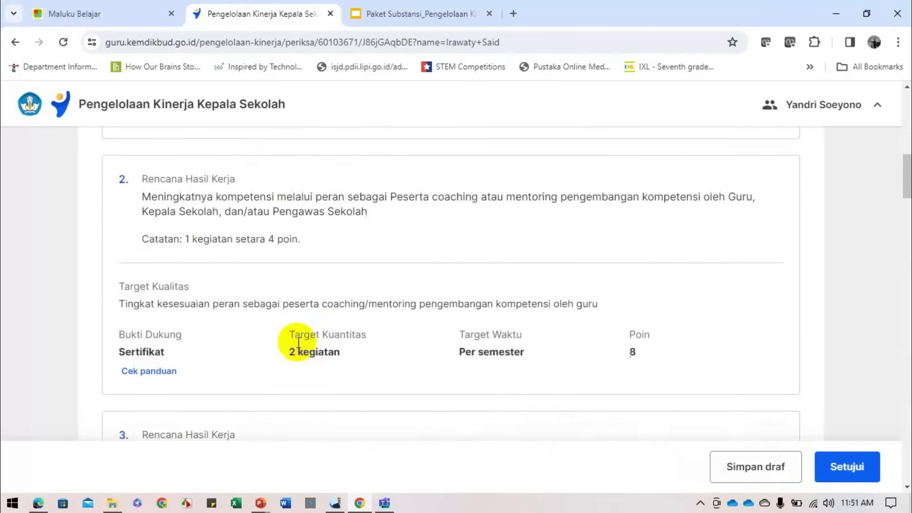
scroll(298, 342, "down", 10)
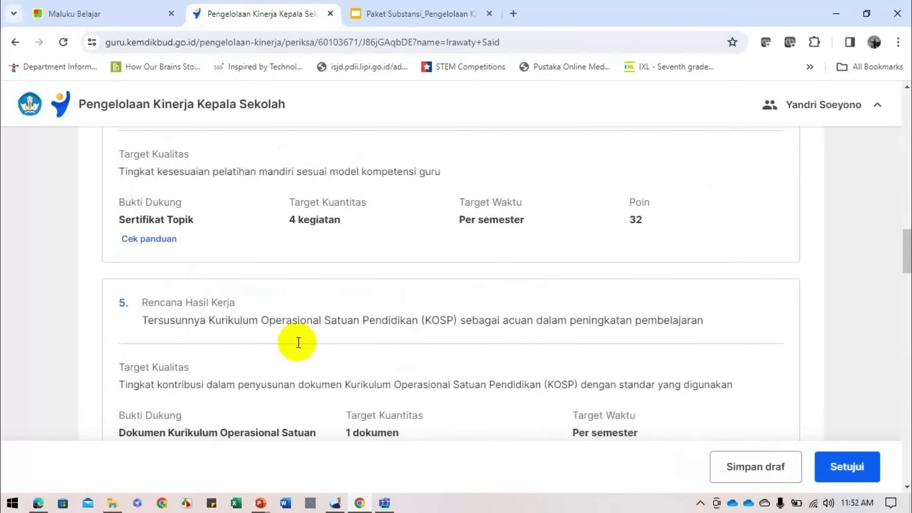
scroll(298, 342, "down", 10)
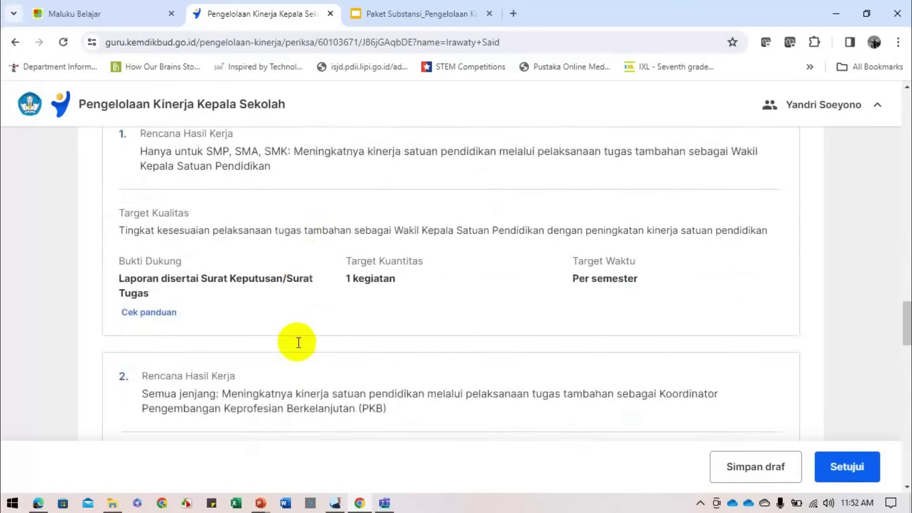
scroll(298, 342, "down", 10)
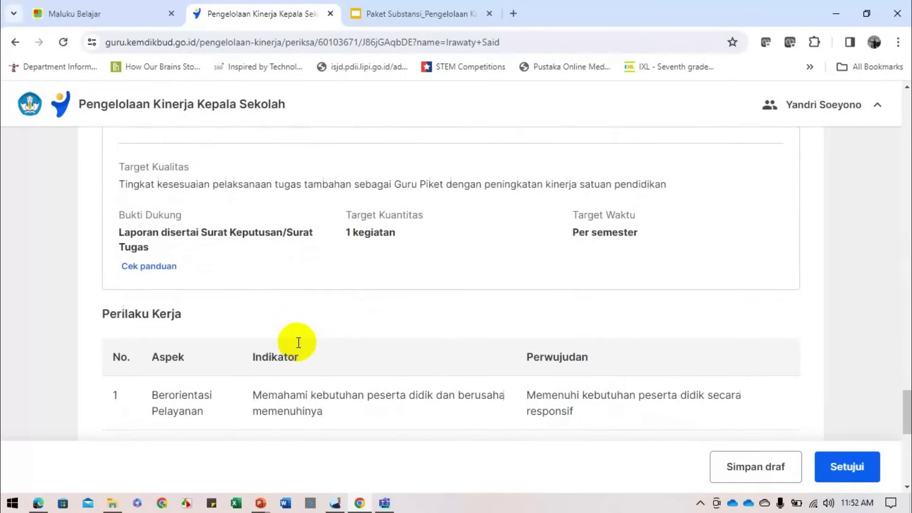
scroll(298, 342, "down", 10)
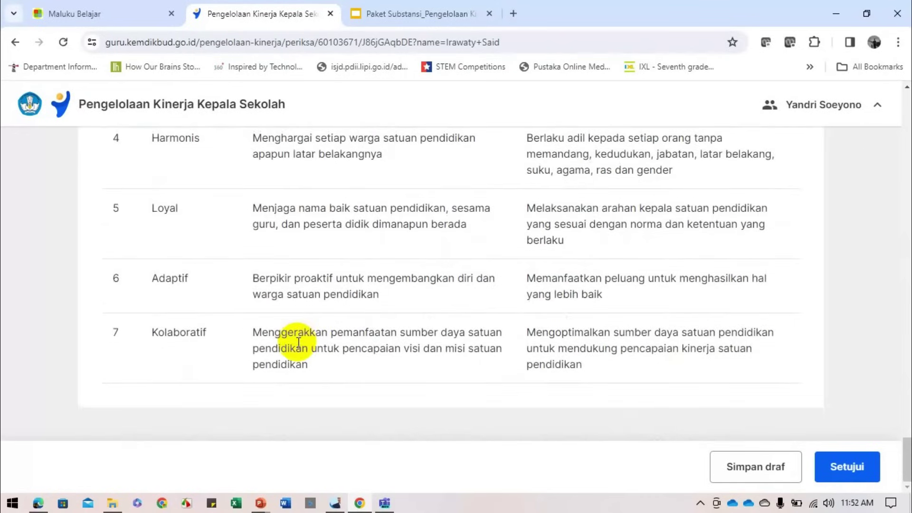
Approve the teacher's Perencanaan Kinerja and check the plan's status in the Daftar guru list.
left_click(843, 471)
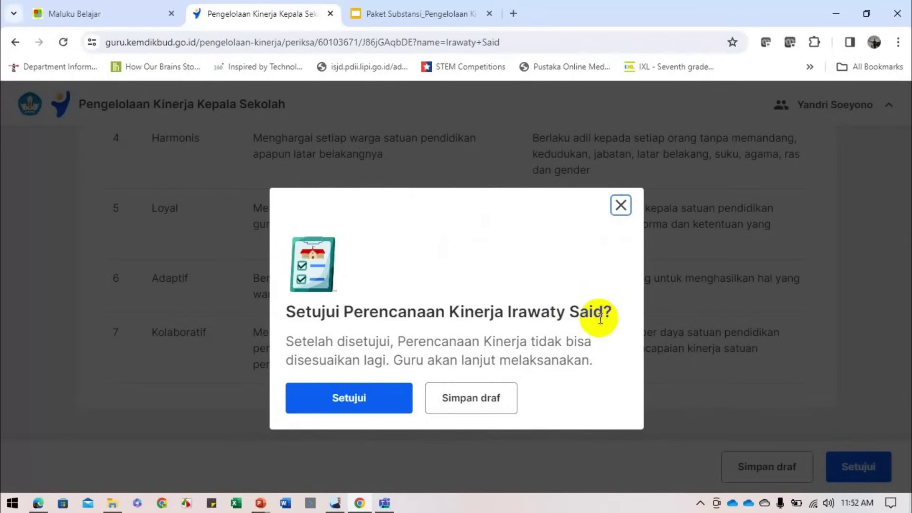
left_click(383, 402)
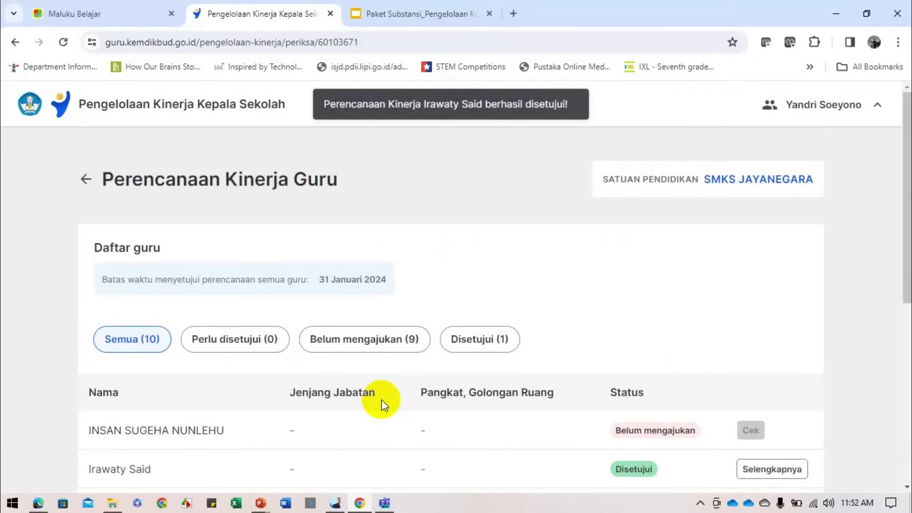
scroll(281, 311, "down", 1)
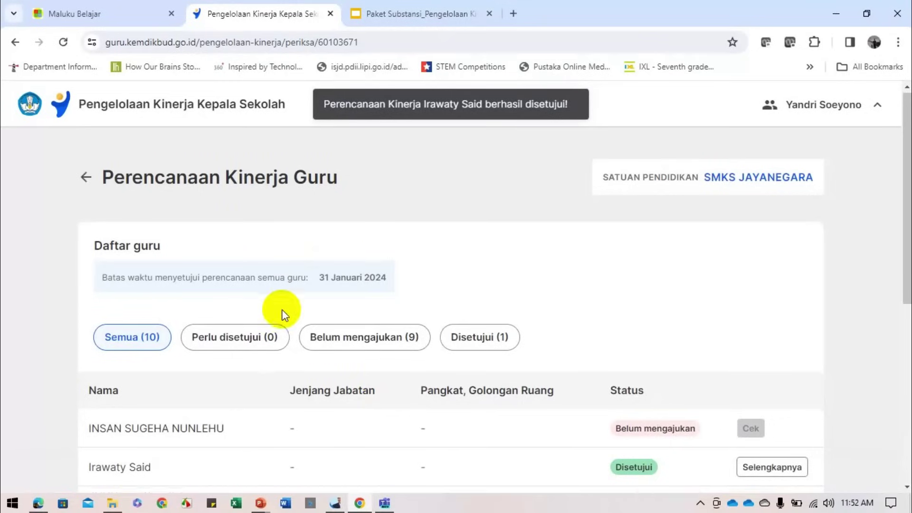
scroll(282, 314, "down", 2)
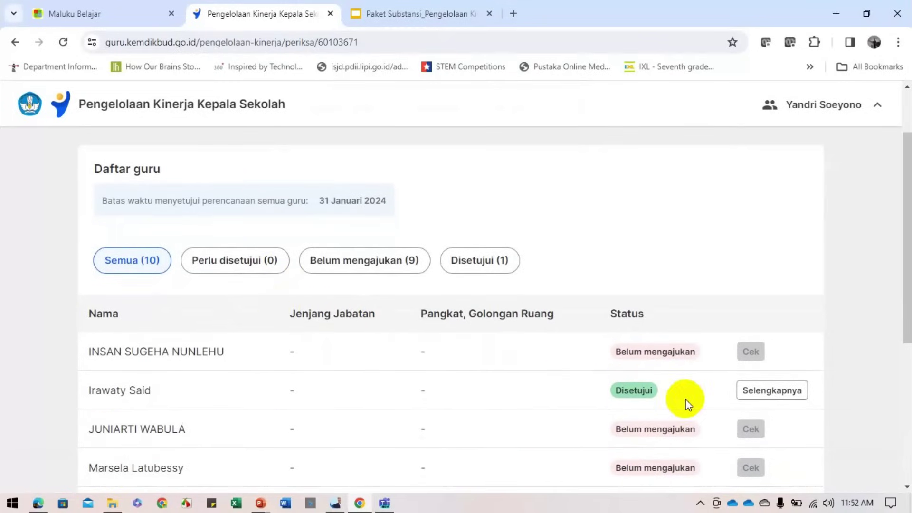
scroll(658, 315, "up", 2)
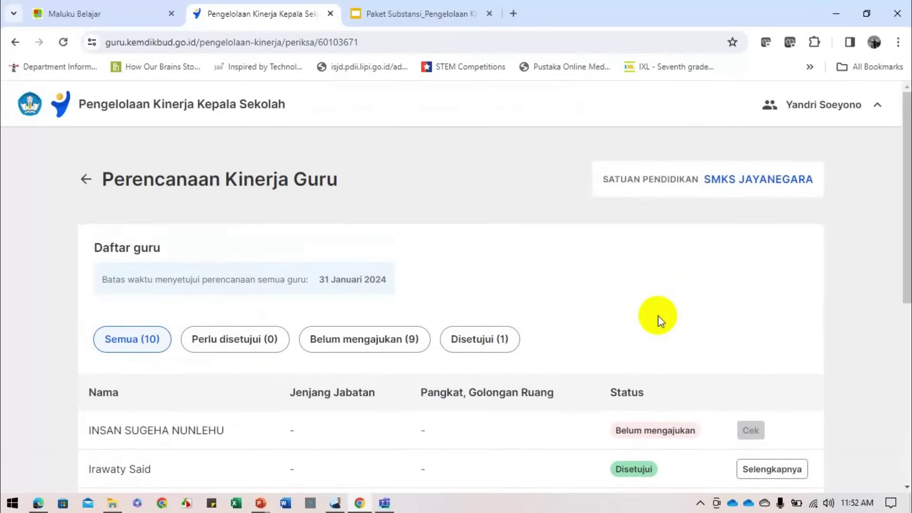
scroll(657, 315, "down", 7)
scroll(658, 315, "up", 7)
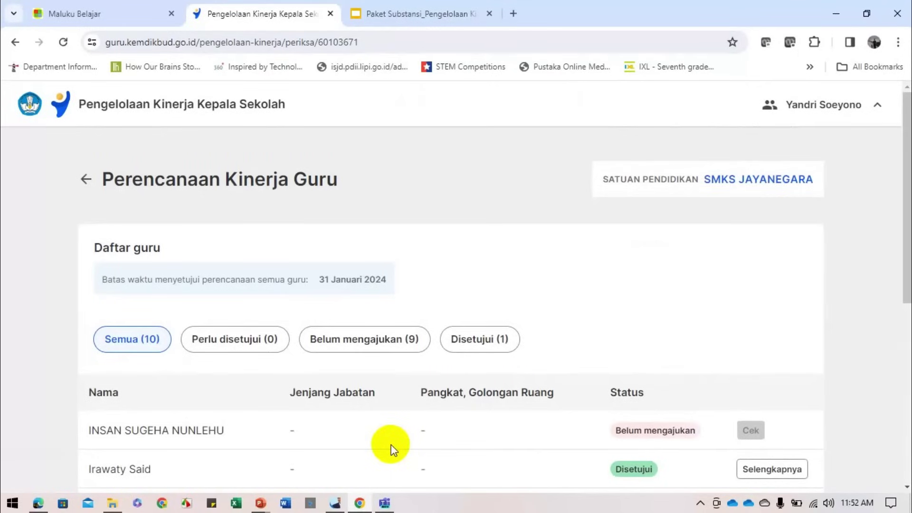
Switch to the teacher's account in Microsoft Edge, return to Beranda and open the approved Perencanaan Kinerja for agreement.
left_click(335, 503)
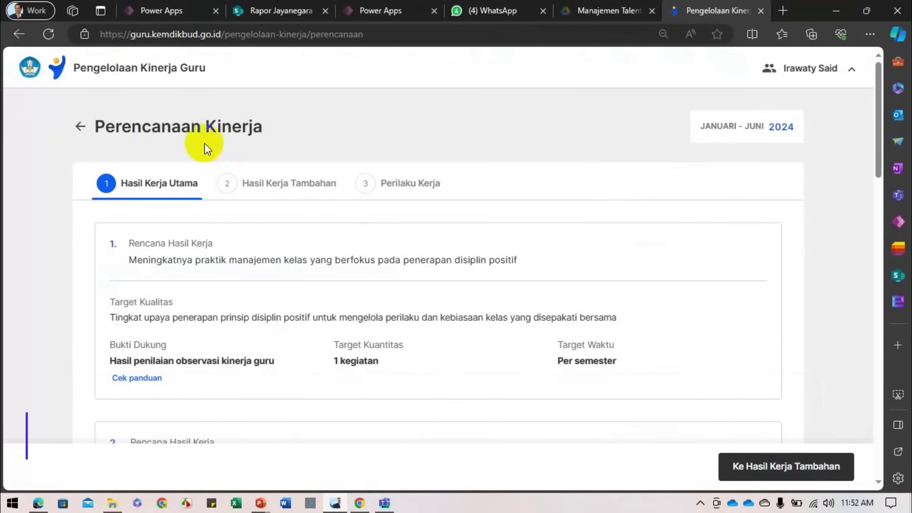
left_click(81, 126)
left_click(84, 126)
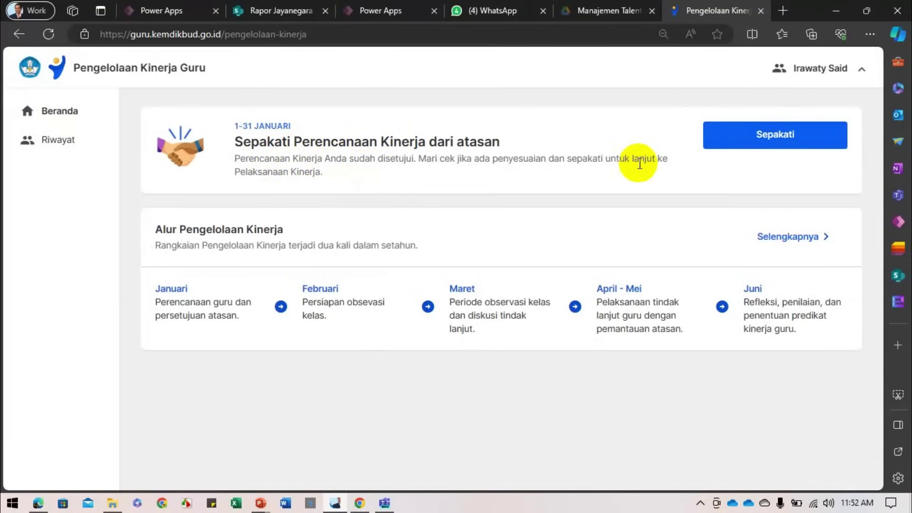
left_click(768, 143)
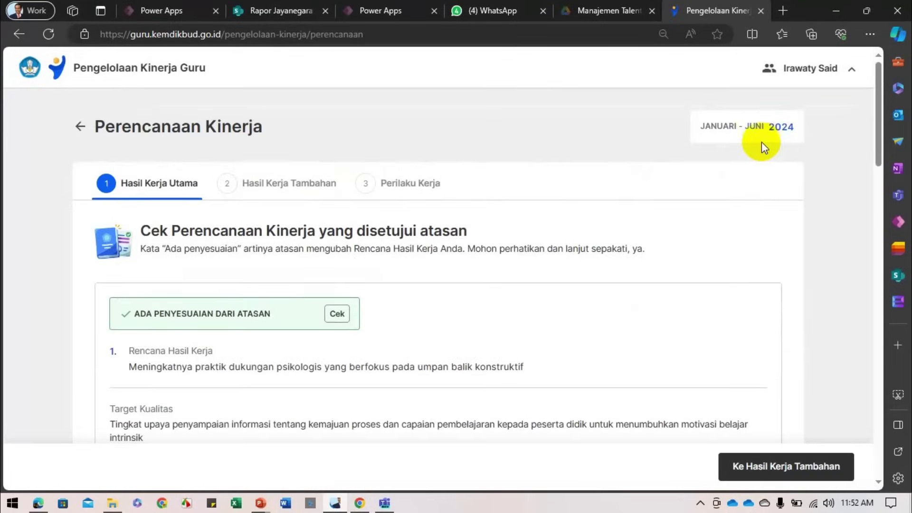
Examine the approved Hasil Kerja Utama items and which of them the supervisor adjusted.
scroll(312, 323, "down", 3)
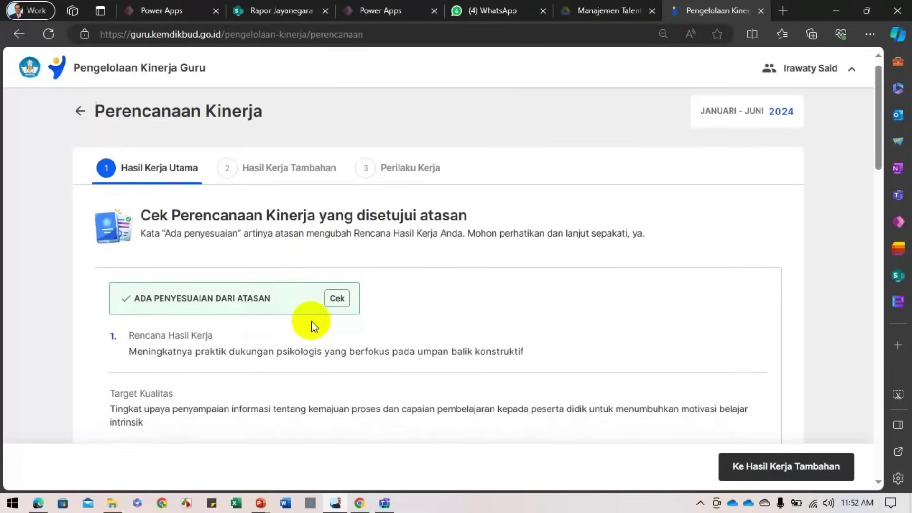
scroll(311, 321, "down", 7)
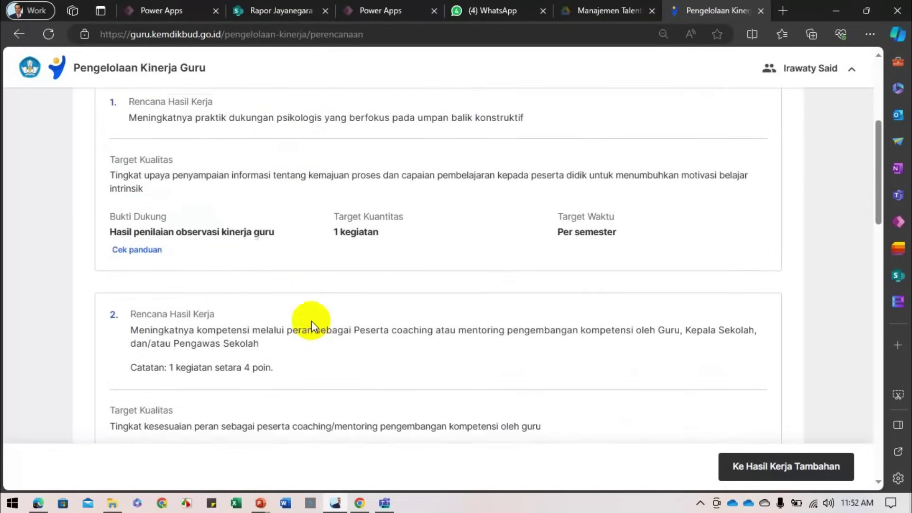
scroll(312, 321, "down", 5)
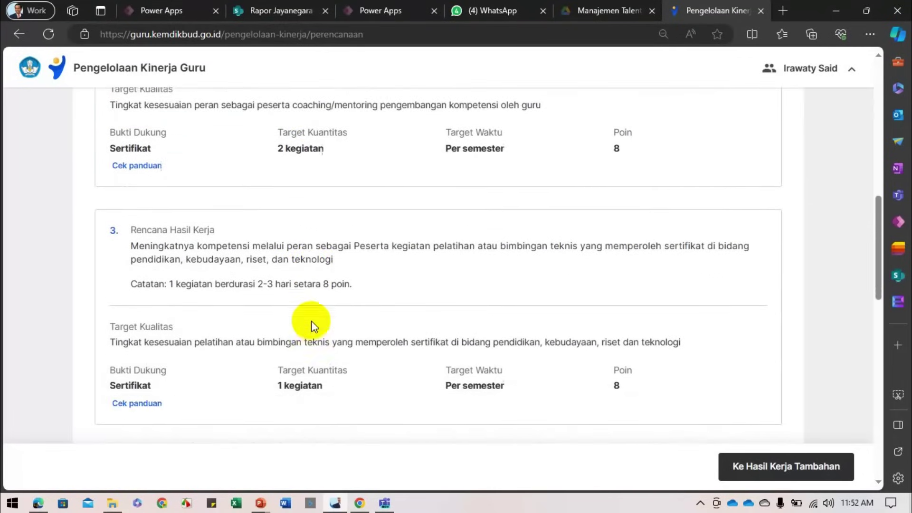
scroll(312, 321, "down", 4)
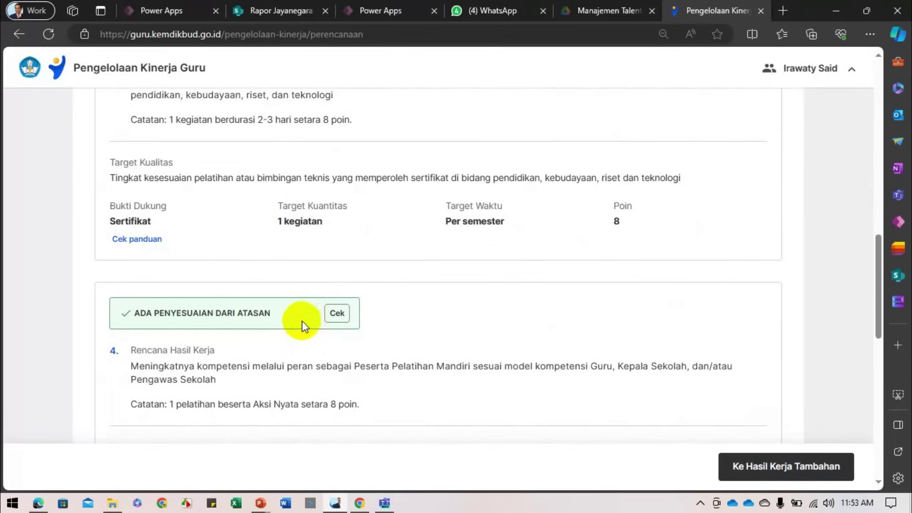
scroll(316, 358, "down", 10)
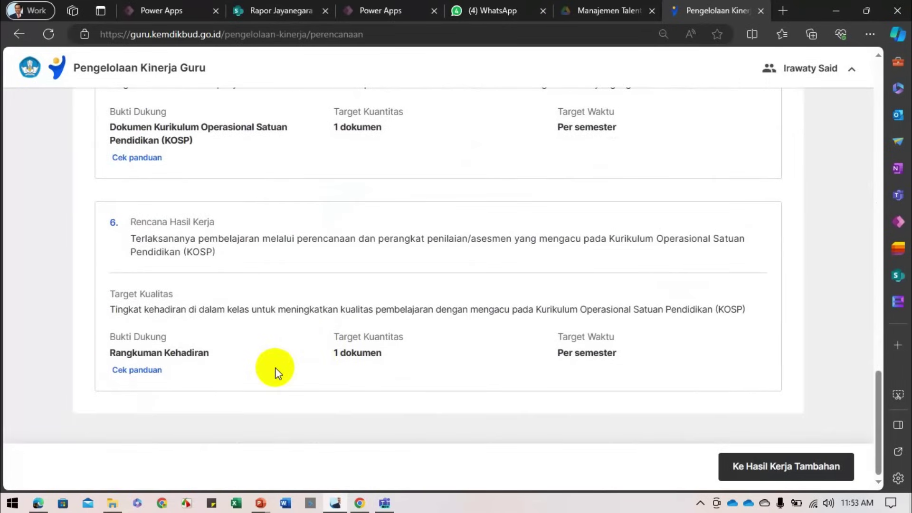
scroll(563, 326, "up", 15)
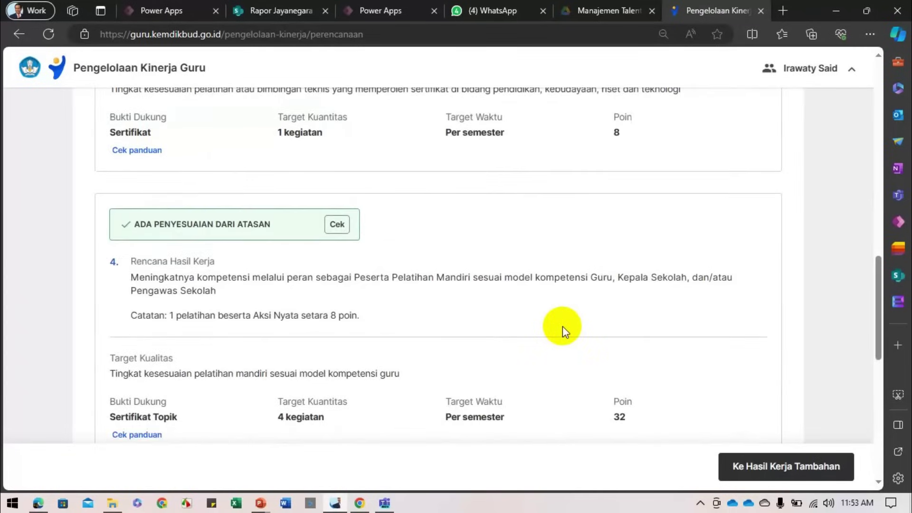
scroll(563, 326, "down", 15)
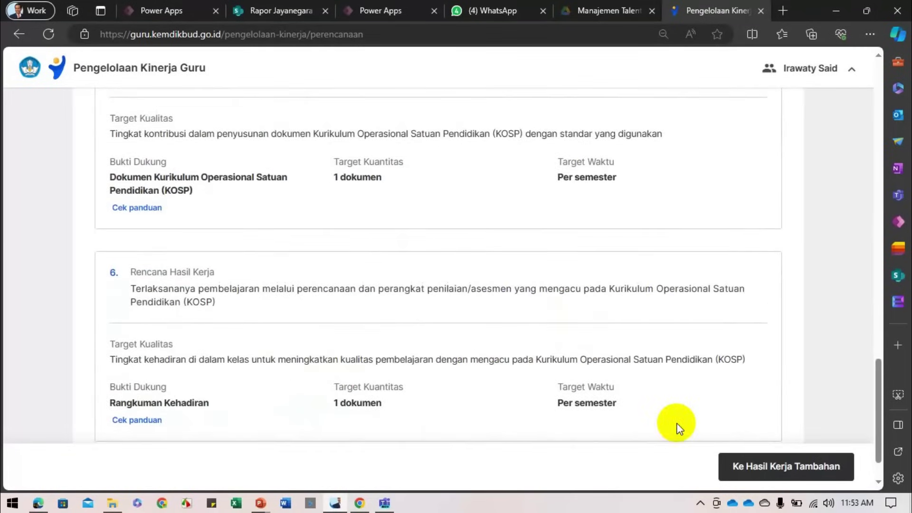
scroll(589, 295, "up", 3)
scroll(589, 294, "up", 20)
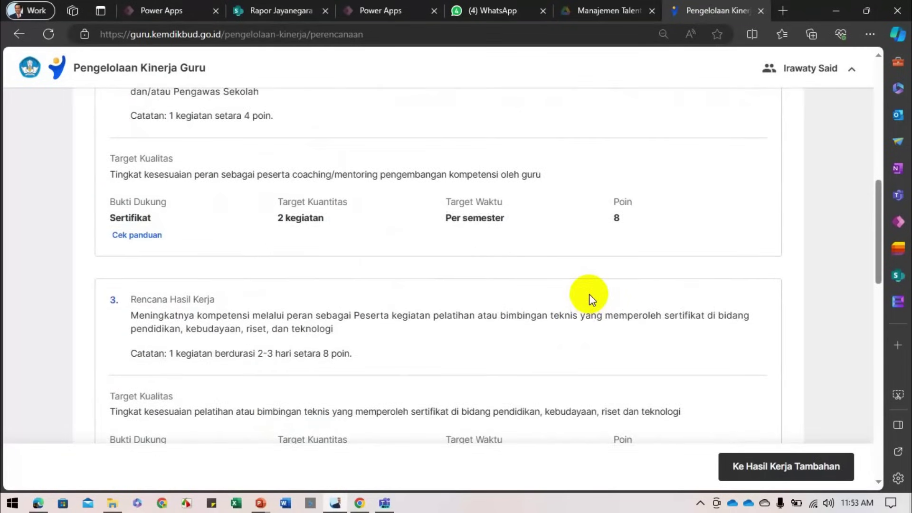
scroll(589, 298, "up", 3)
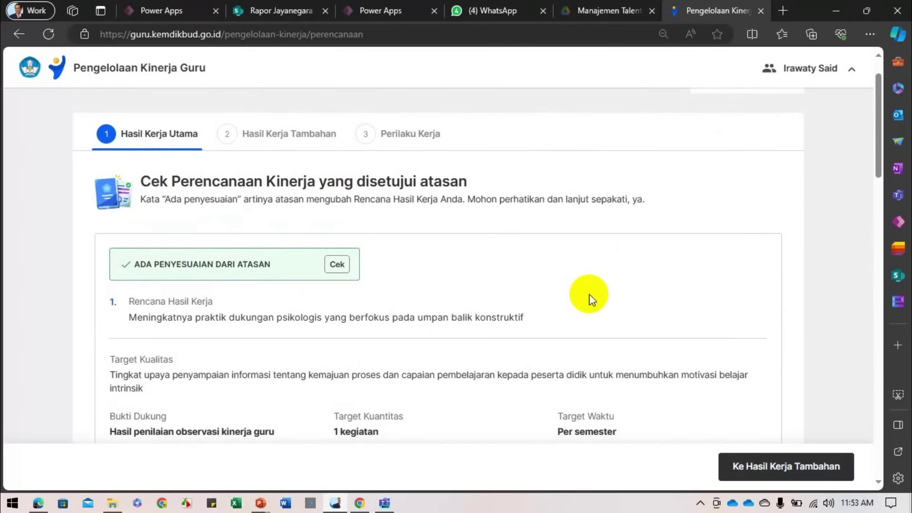
scroll(589, 294, "down", 20)
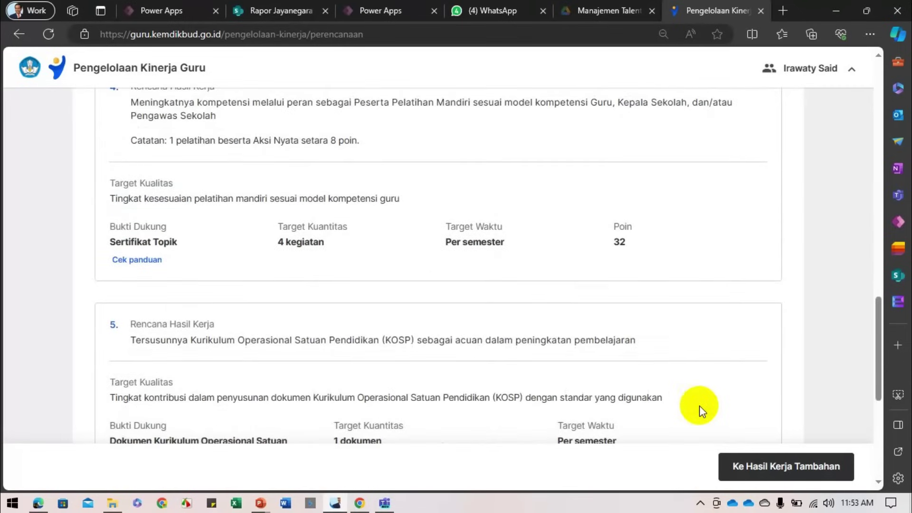
Continue to Hasil Kerja Tambahan and check the approved additional tasks, including the supervisor's adjustment as Guru Piket.
left_click(767, 470)
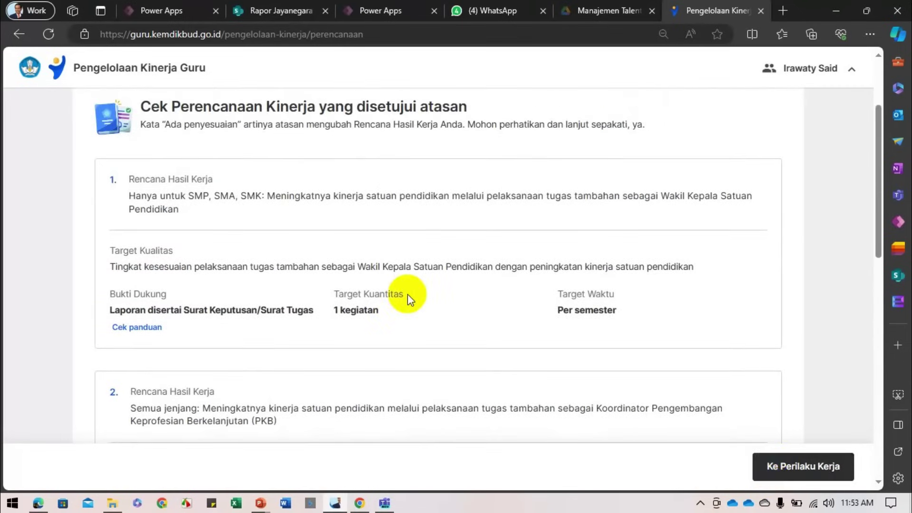
scroll(407, 294, "down", 5)
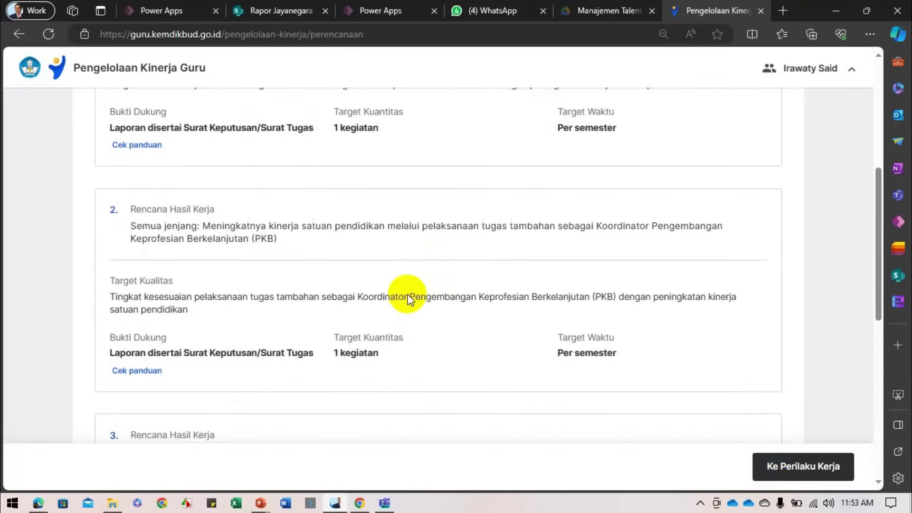
scroll(408, 295, "down", 6)
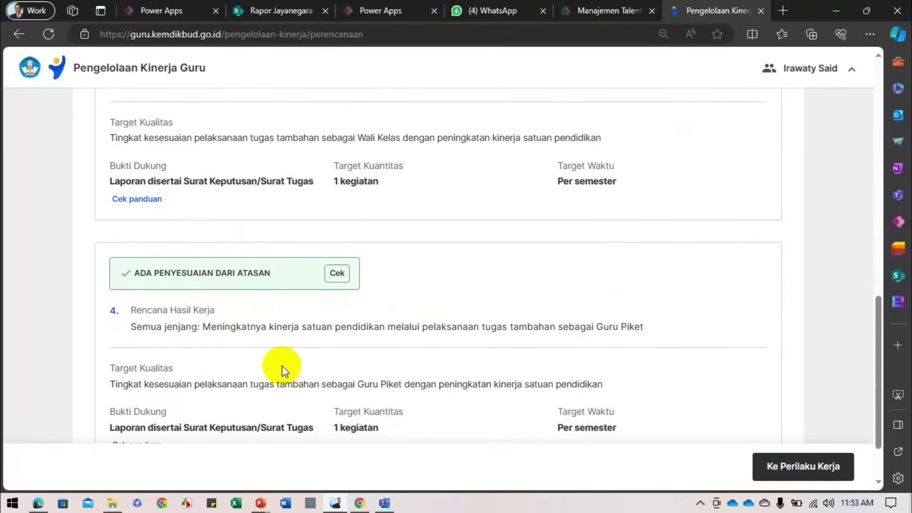
scroll(278, 371, "down", 1)
scroll(282, 371, "down", 2)
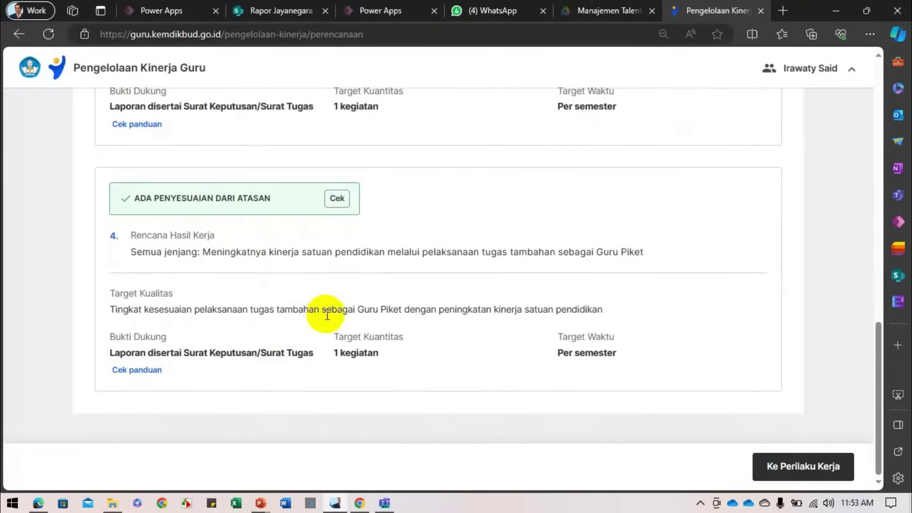
Continue to Perilaku Kerja and check the approved behaviour aspects, including the supervisor's adjustment to Akuntabel.
left_click(813, 468)
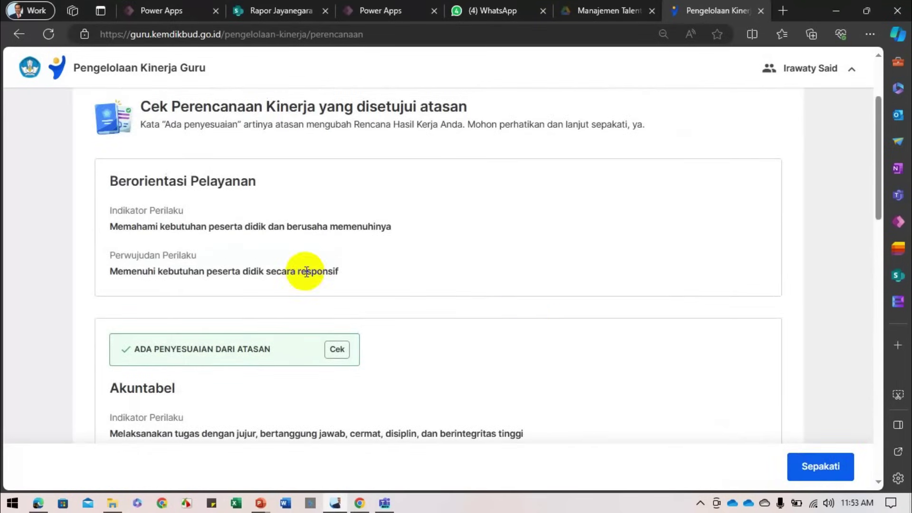
scroll(305, 266, "down", 1)
scroll(307, 271, "down", 1)
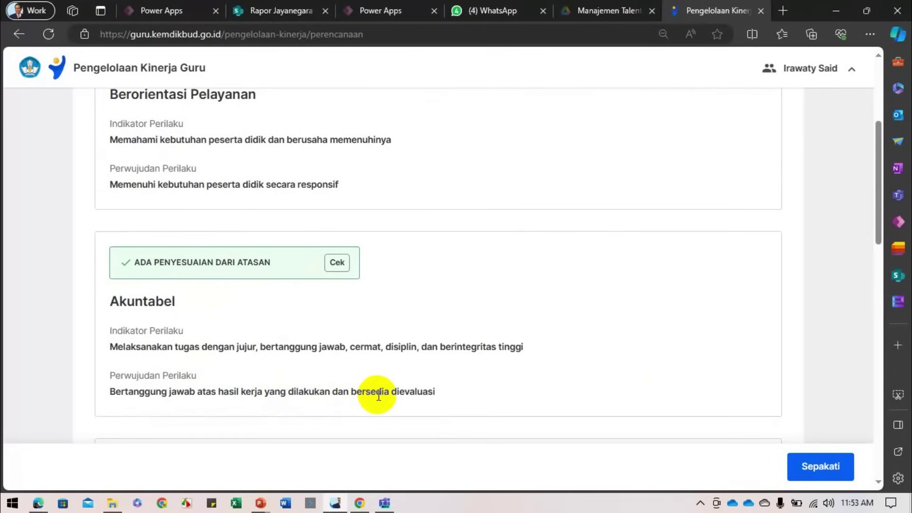
scroll(463, 393, "down", 10)
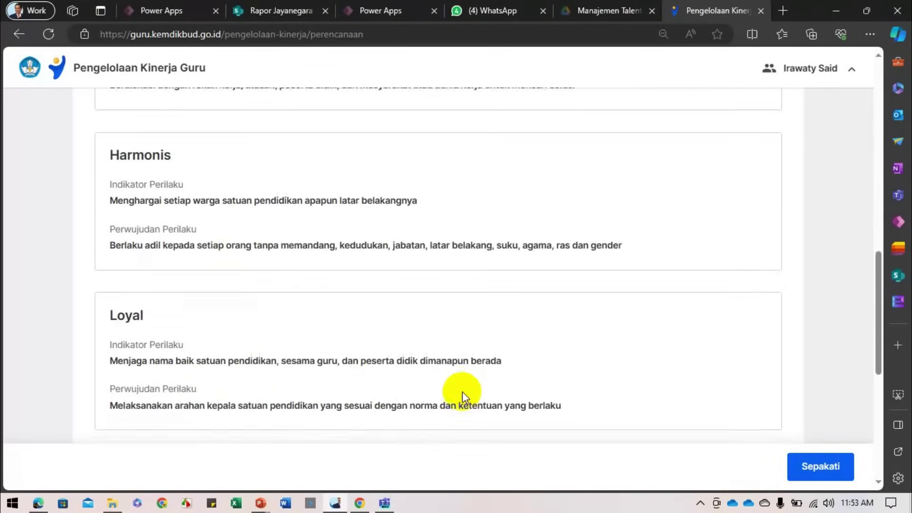
scroll(463, 392, "up", 10)
scroll(463, 391, "down", 7)
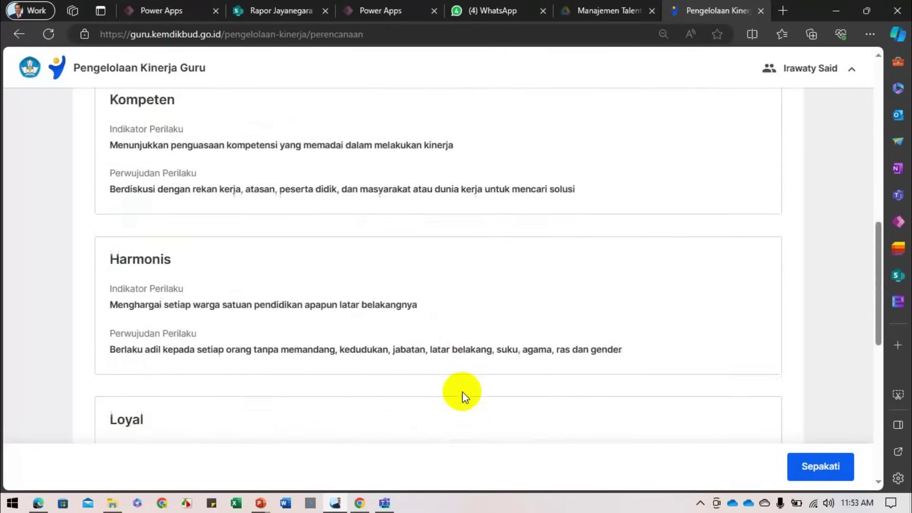
Agree to the supervisor-approved Perencanaan Kinerja, ticking the statement of agreement and confirming with Sepakati.
scroll(463, 391, "down", 8)
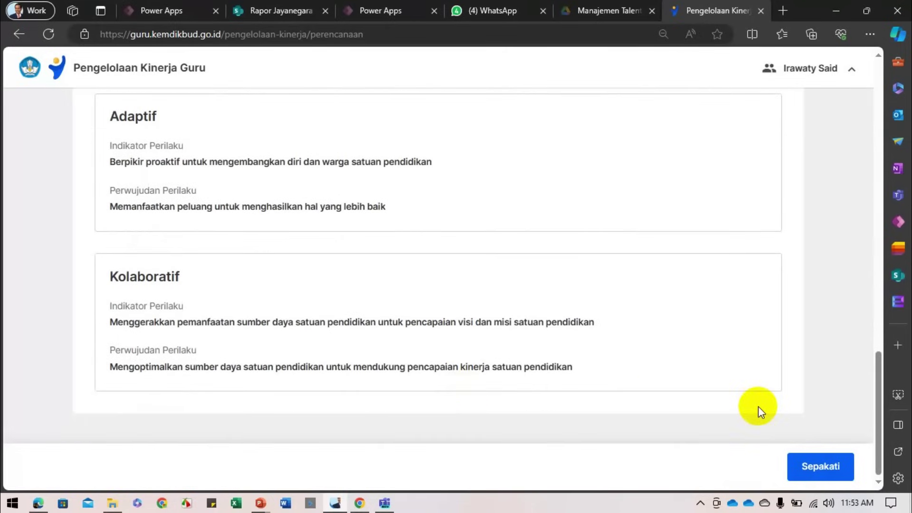
scroll(759, 409, "up", 20)
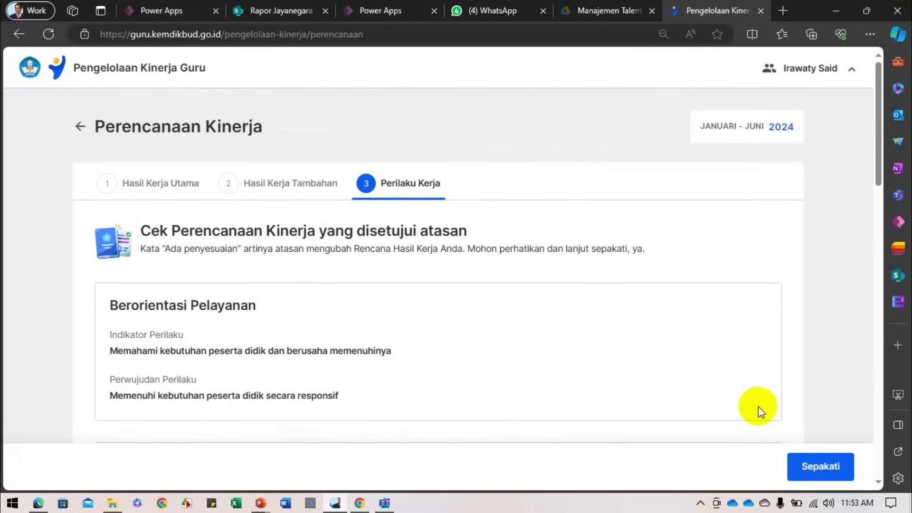
scroll(758, 406, "down", 8)
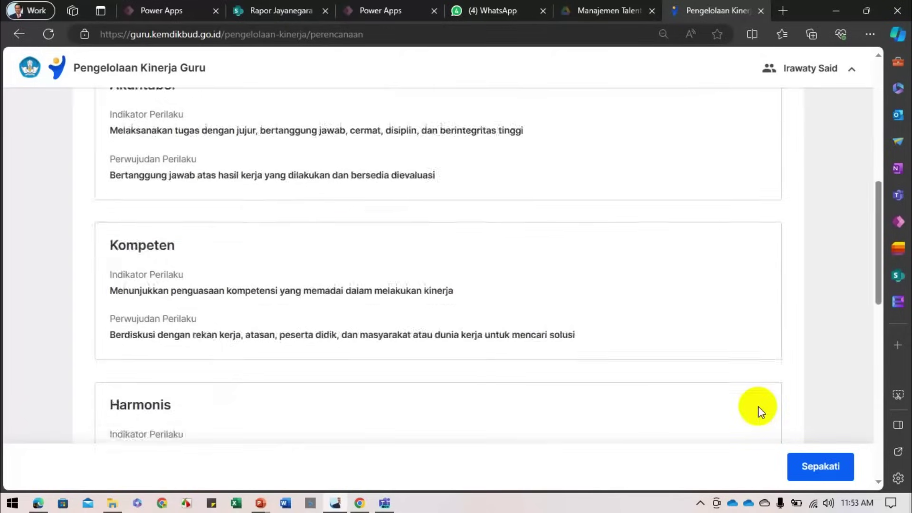
scroll(758, 406, "down", 8)
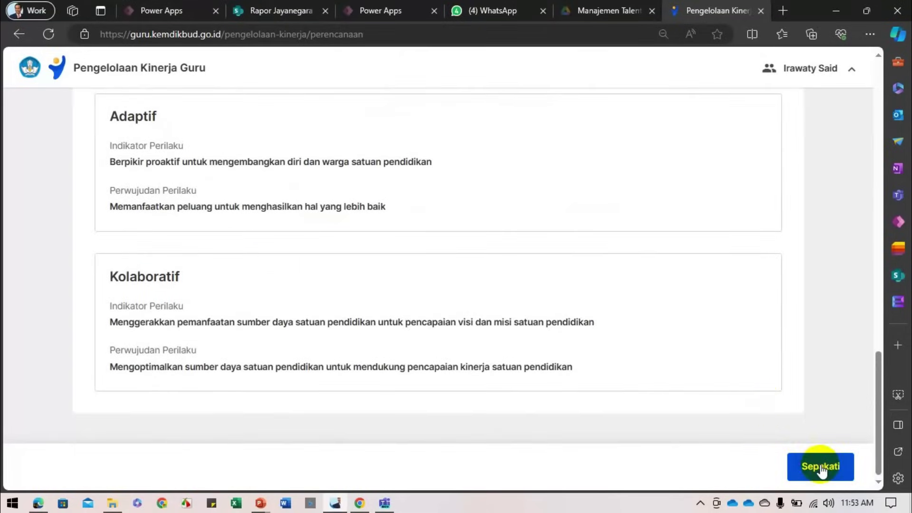
left_click(821, 468)
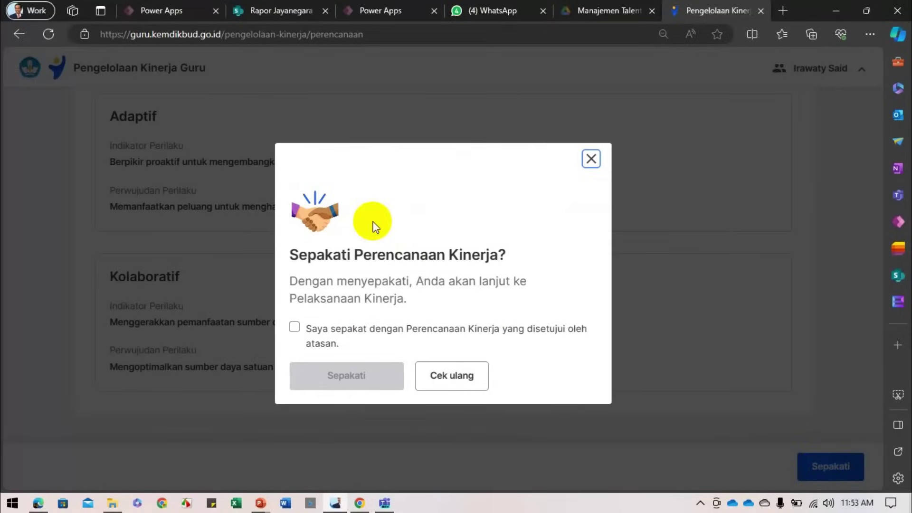
left_click(295, 328)
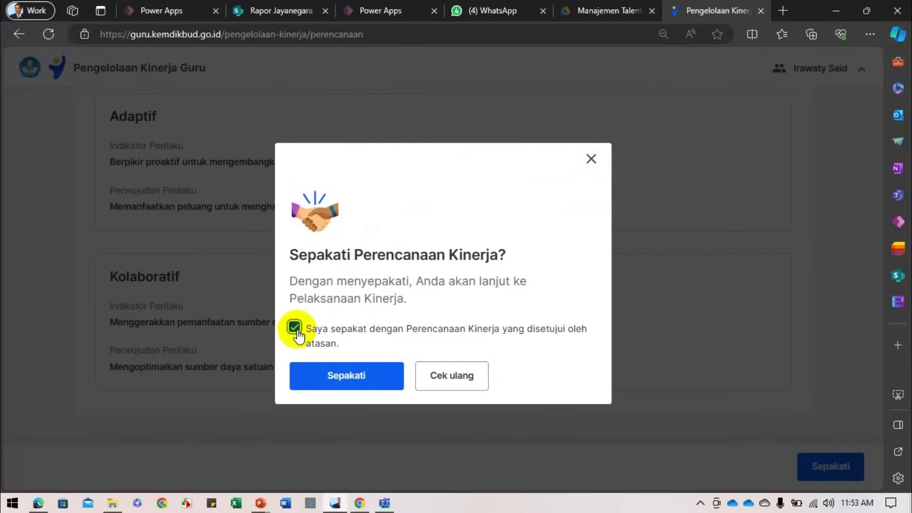
left_click(360, 386)
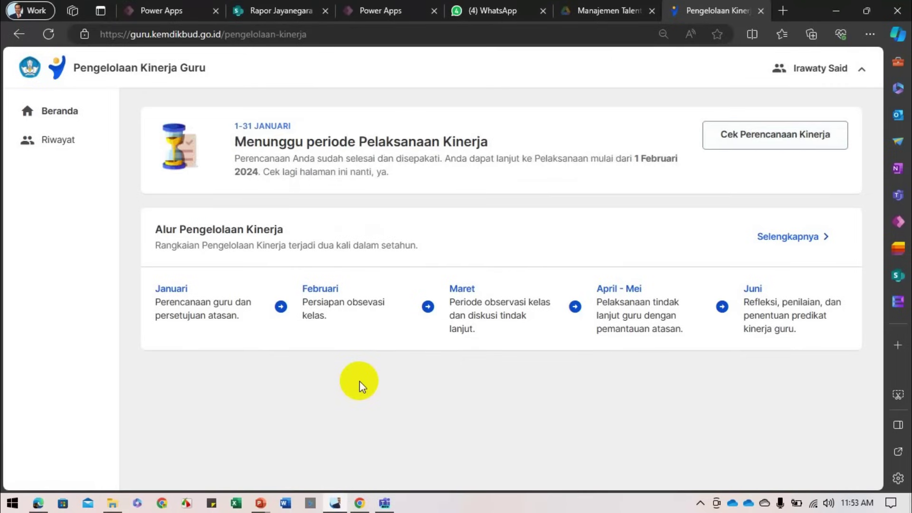